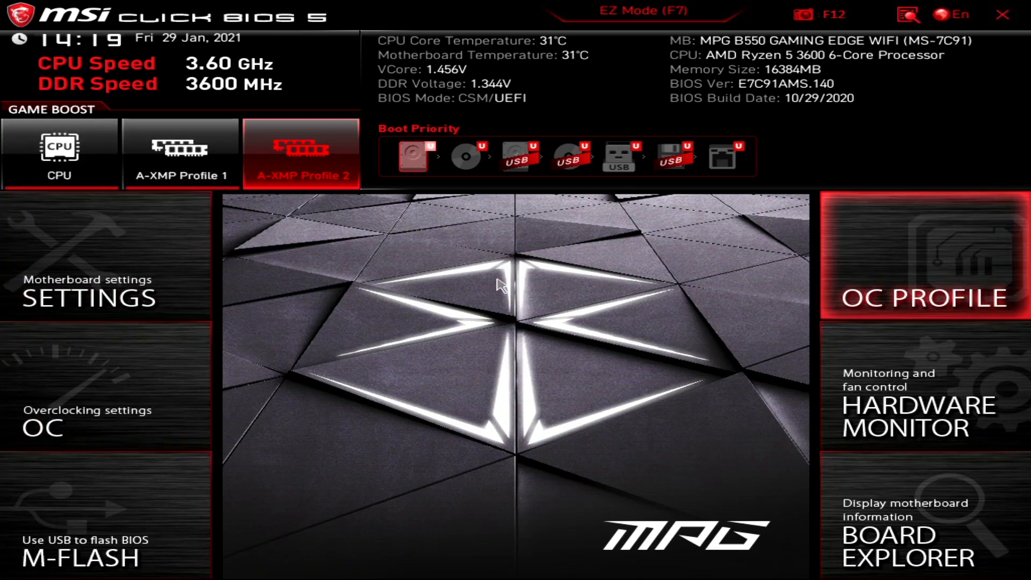
# Switch to EZ Mode and turn CPU Game Boost on.
pyautogui.click(618, 16)
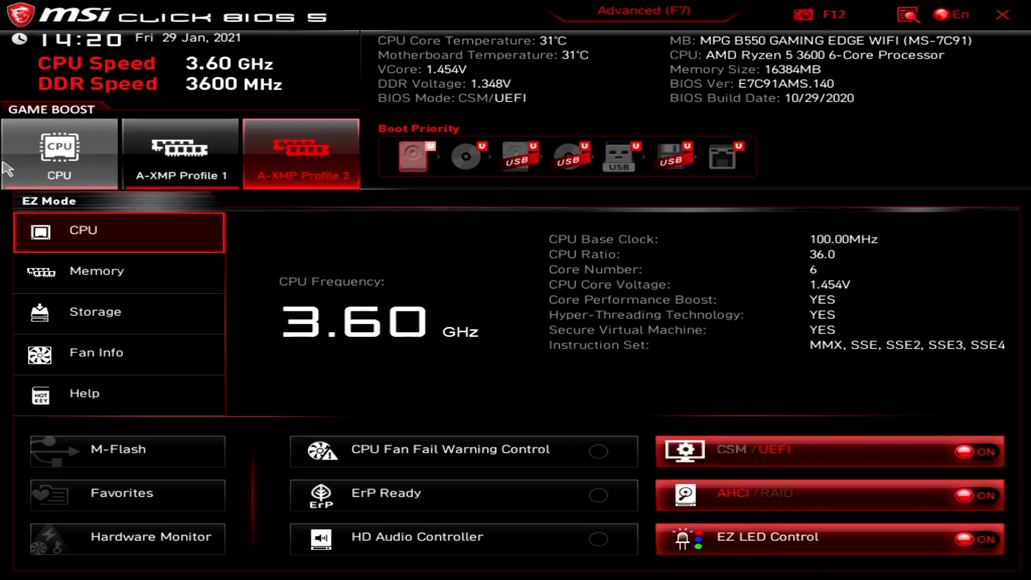
pyautogui.click(60, 160)
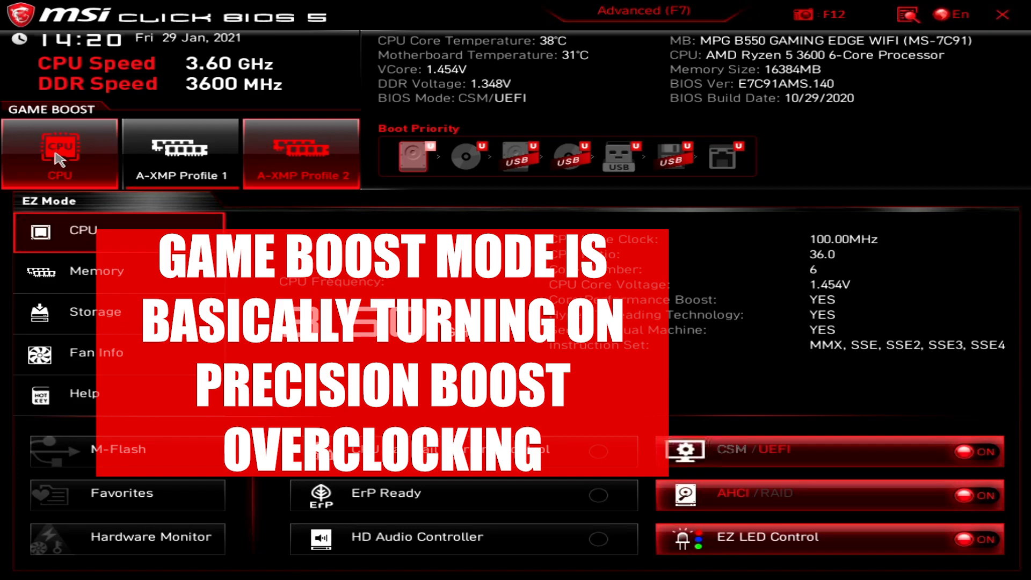
# Turn Game Boost off, view the 3600 MHz Memory overview, and enable A-XMP Profile 1.
pyautogui.click(60, 160)
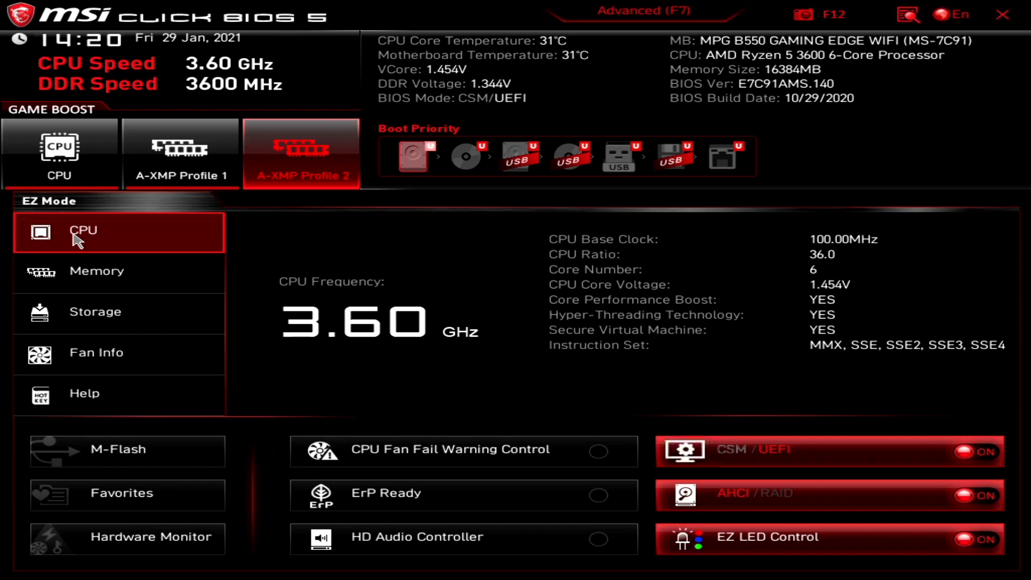
pyautogui.click(59, 271)
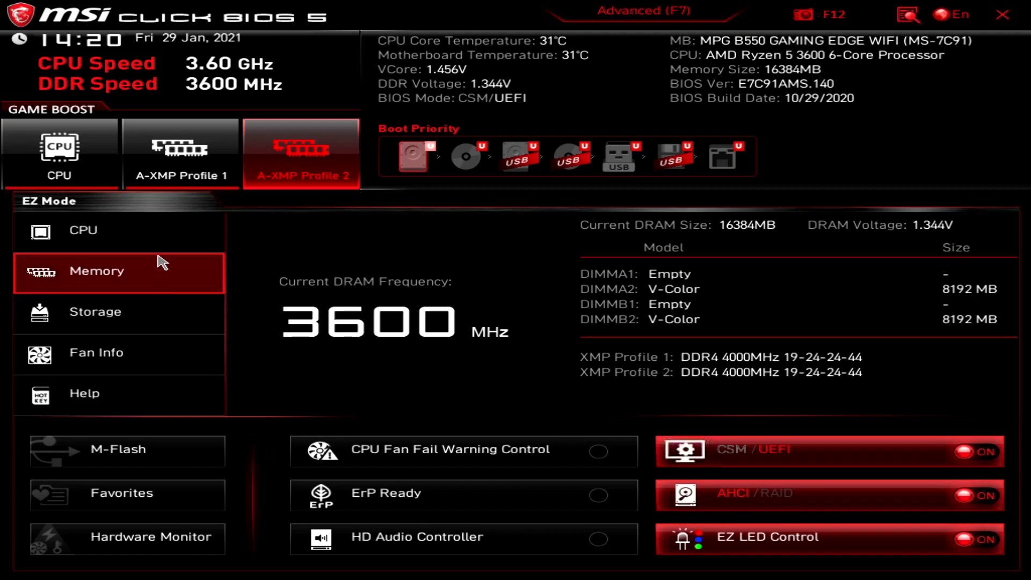
pyautogui.click(180, 153)
# Try A-XMP Profile 2, return to Profile 1, and view the AHCI Storage overview.
pyautogui.click(277, 148)
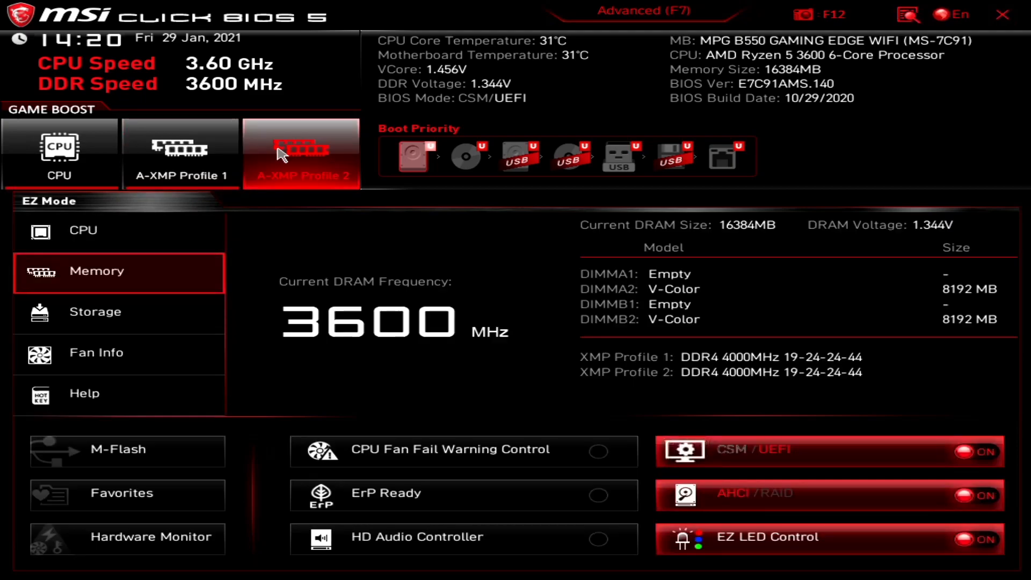
pyautogui.click(189, 160)
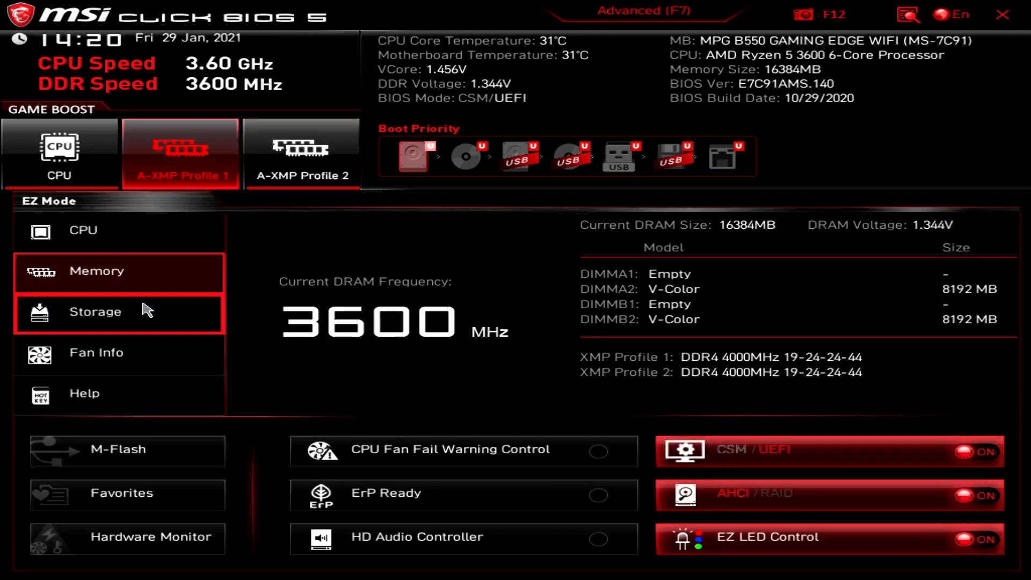
pyautogui.click(116, 311)
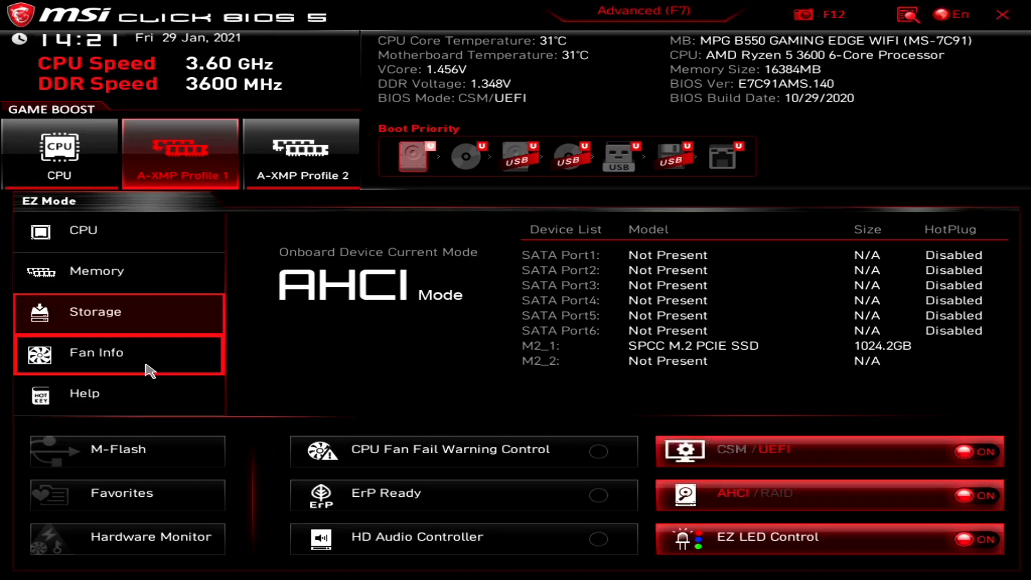
# Check Fan Info and the Hardware Monitor, then bring up the Help and hotkey page.
pyautogui.click(150, 370)
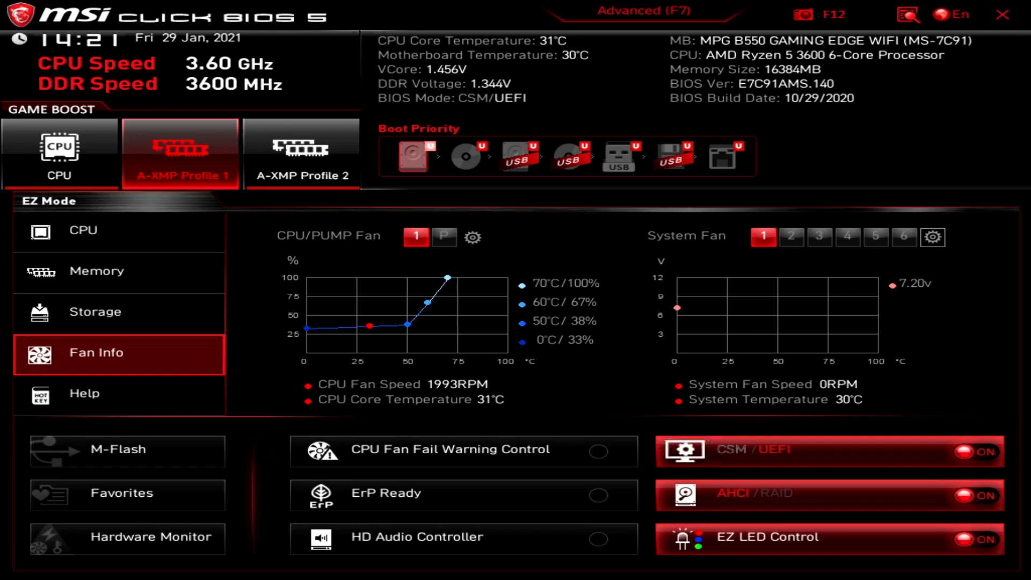
pyautogui.click(933, 237)
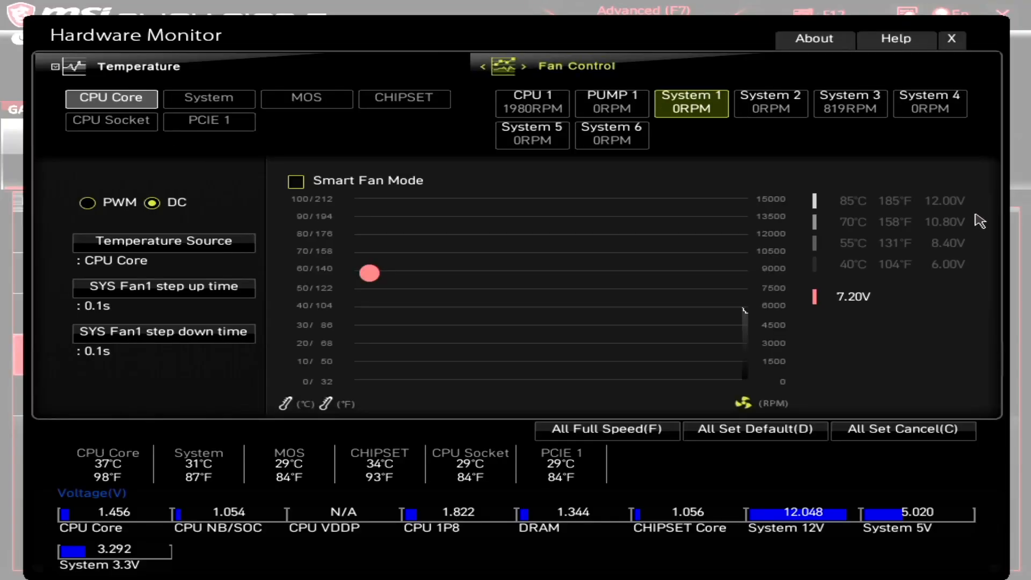
pyautogui.click(951, 40)
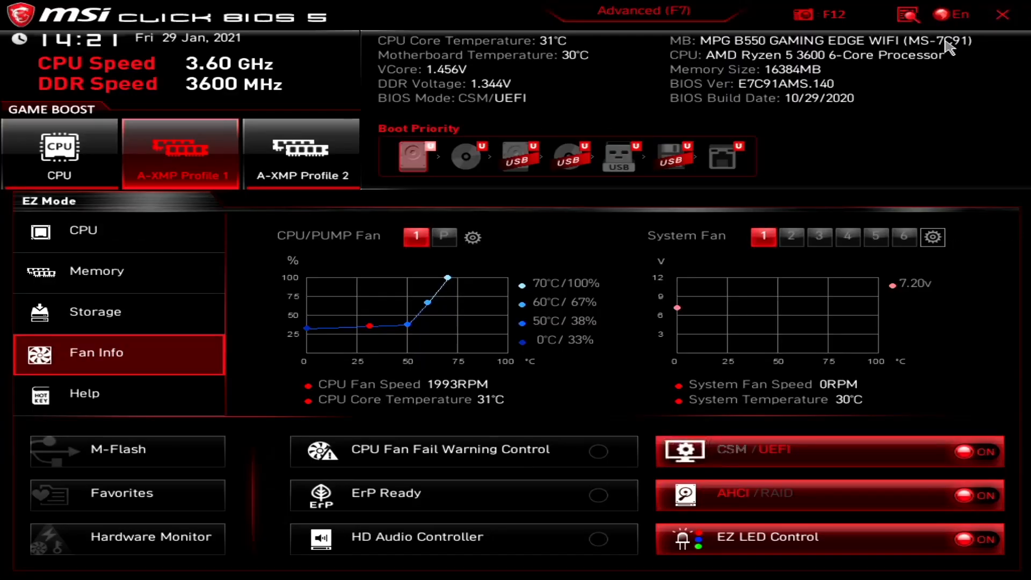
pyautogui.click(75, 406)
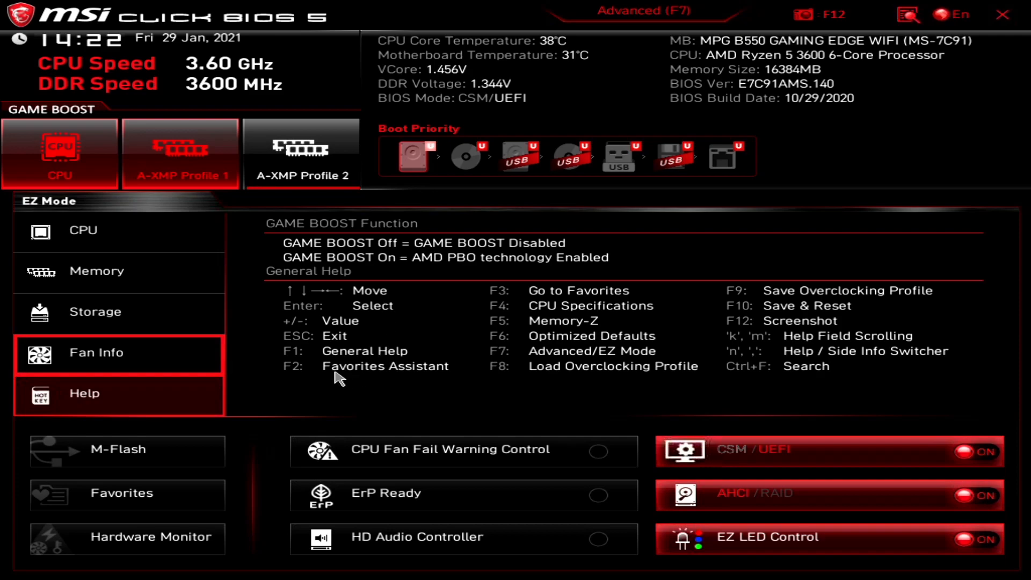
pyautogui.click(107, 410)
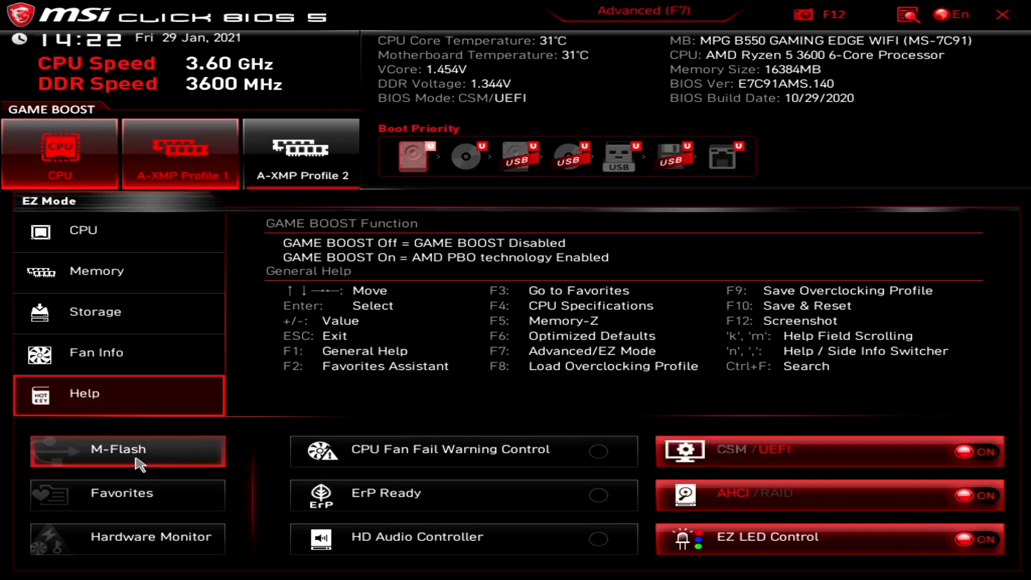
pyautogui.click(109, 448)
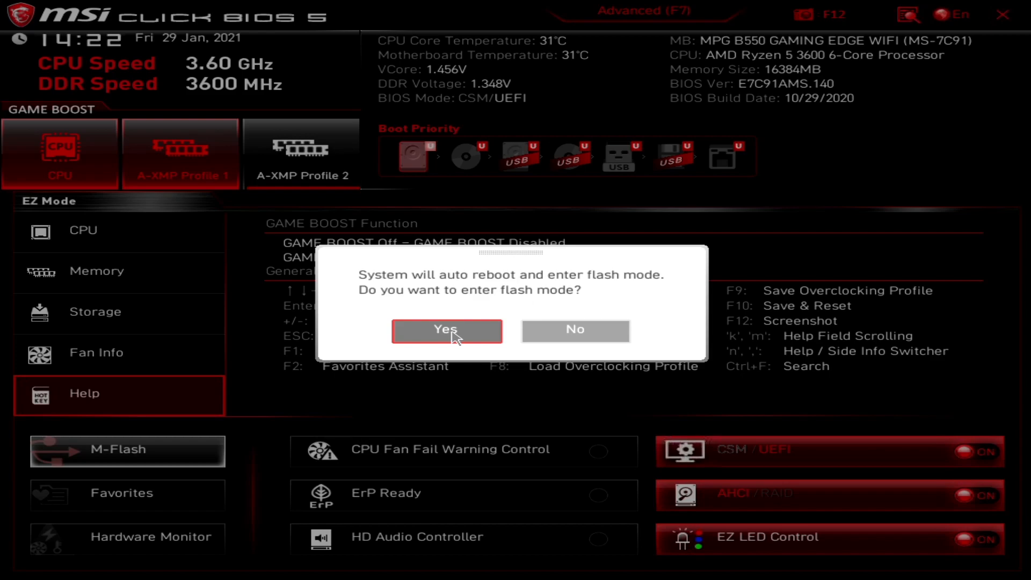
pyautogui.click(583, 336)
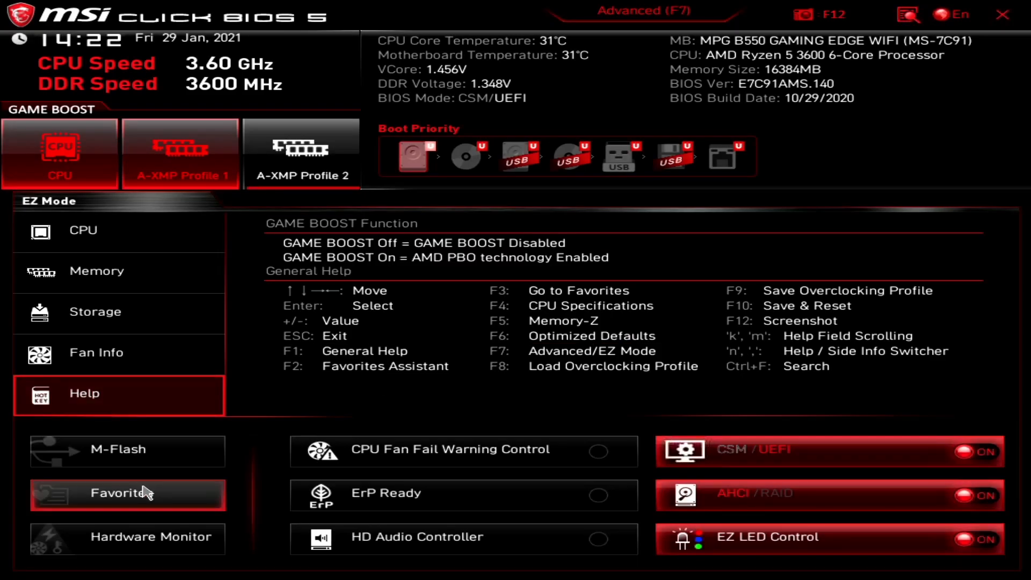
# Open the empty Favorite 1 page, check Hardware Monitor, and switch HD Audio Controller on.
pyautogui.click(115, 497)
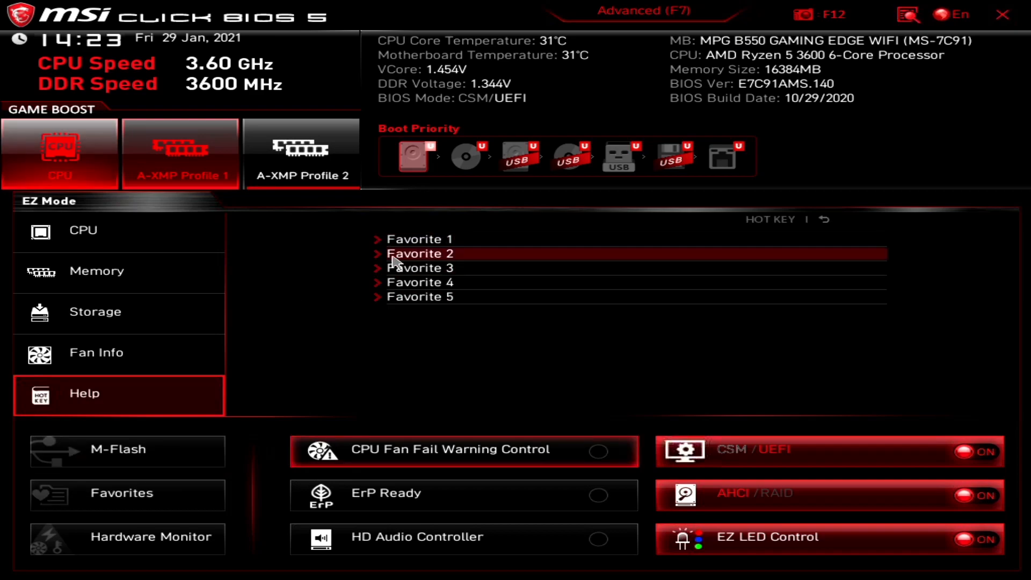
pyautogui.click(432, 240)
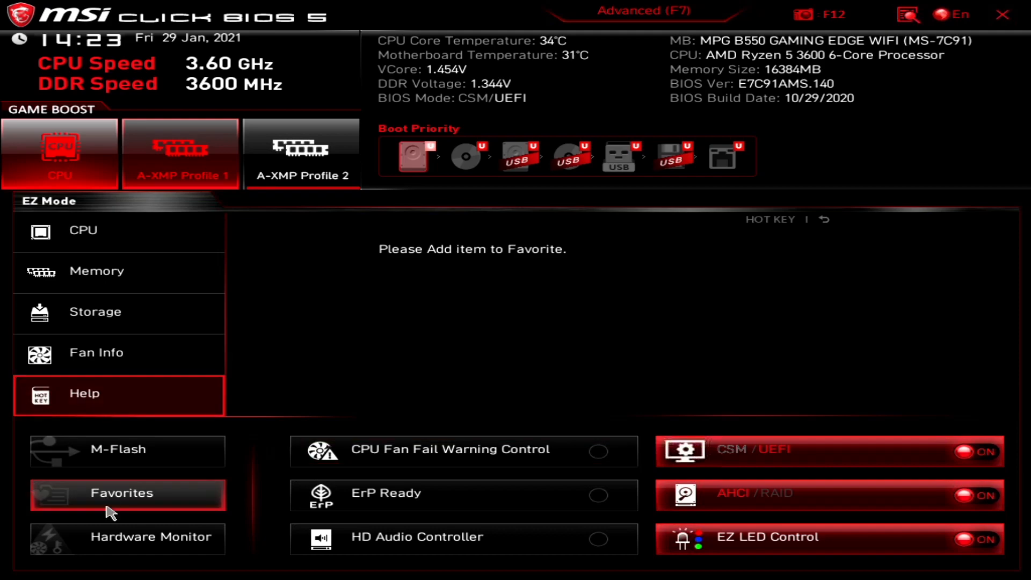
pyautogui.click(110, 548)
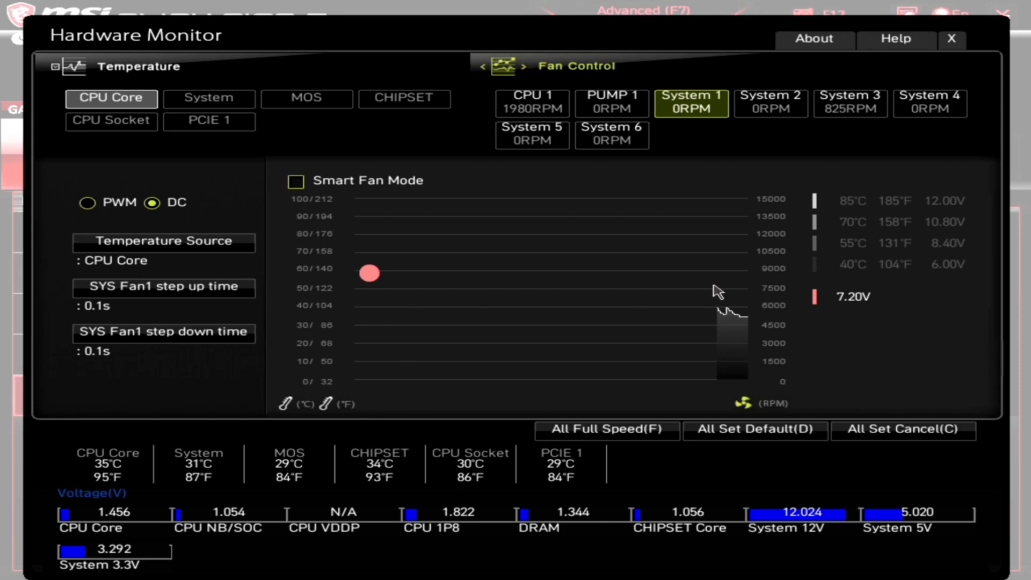
pyautogui.click(952, 38)
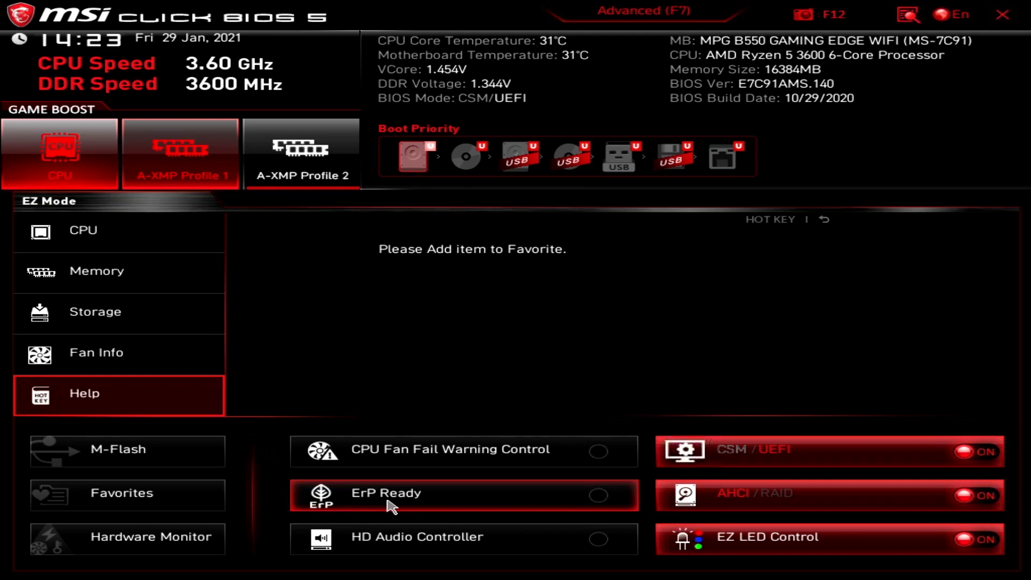
pyautogui.click(391, 536)
pyautogui.click(391, 536)
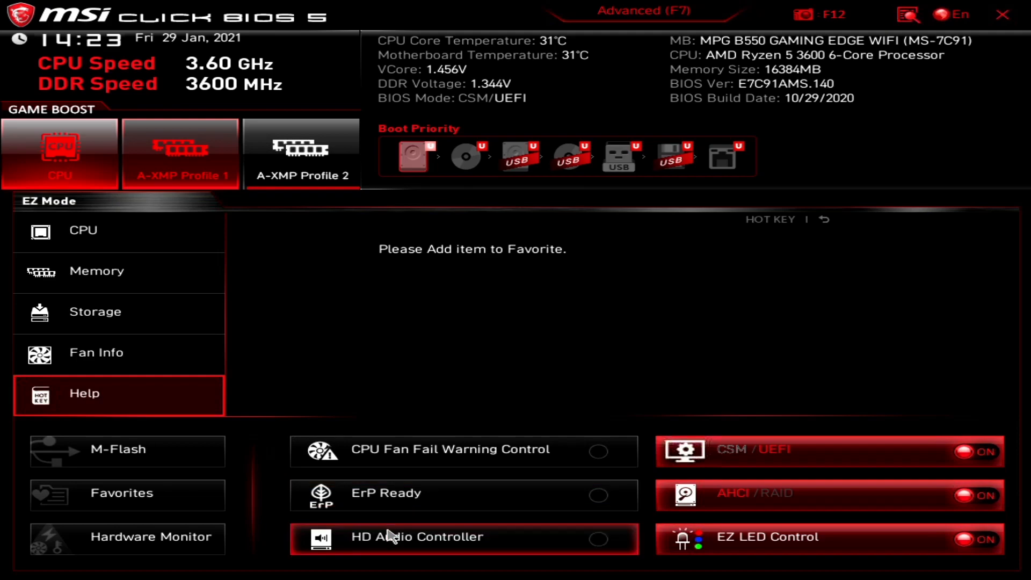
pyautogui.click(391, 536)
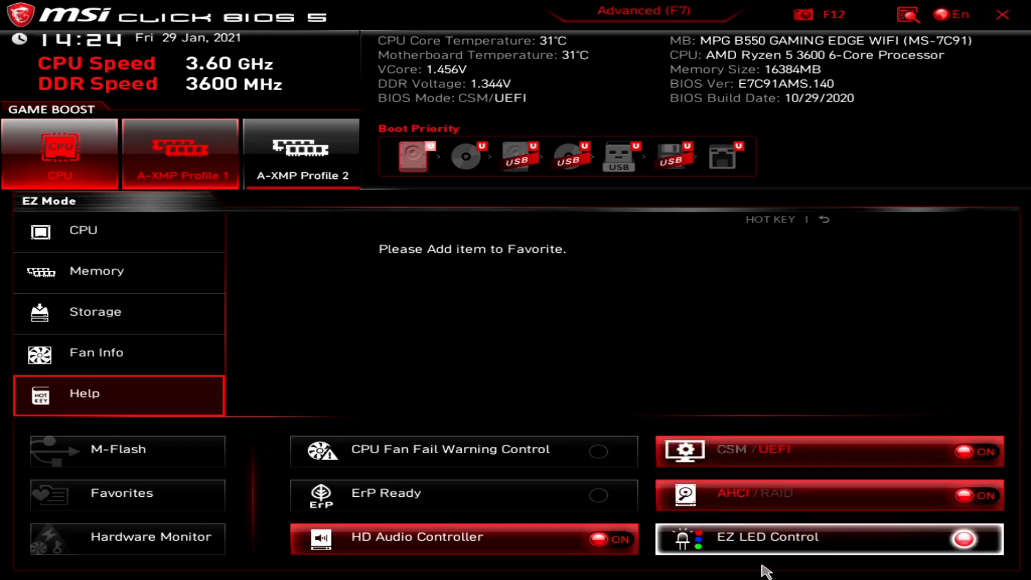
pyautogui.click(754, 539)
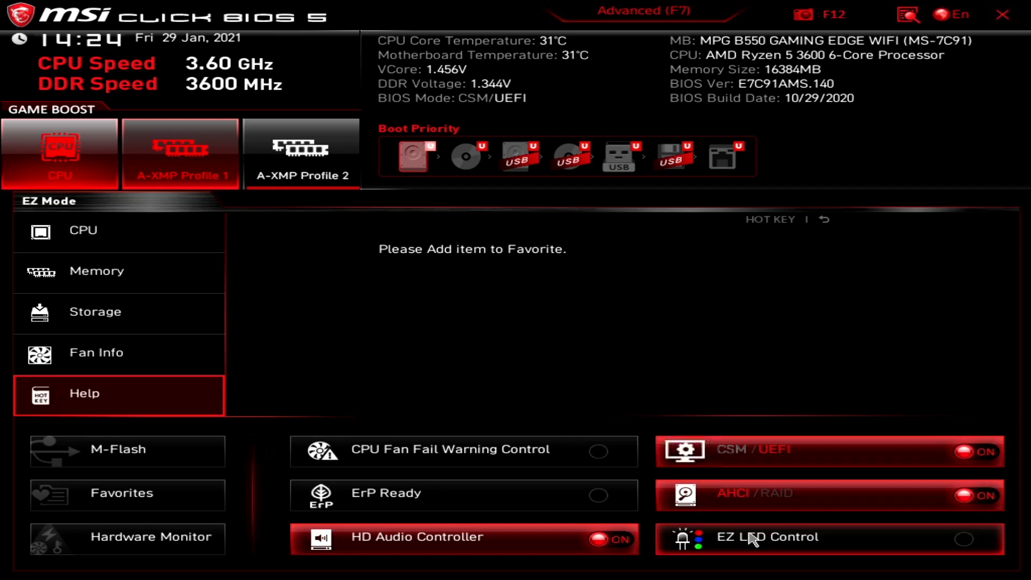
pyautogui.click(754, 539)
pyautogui.click(754, 538)
pyautogui.click(753, 539)
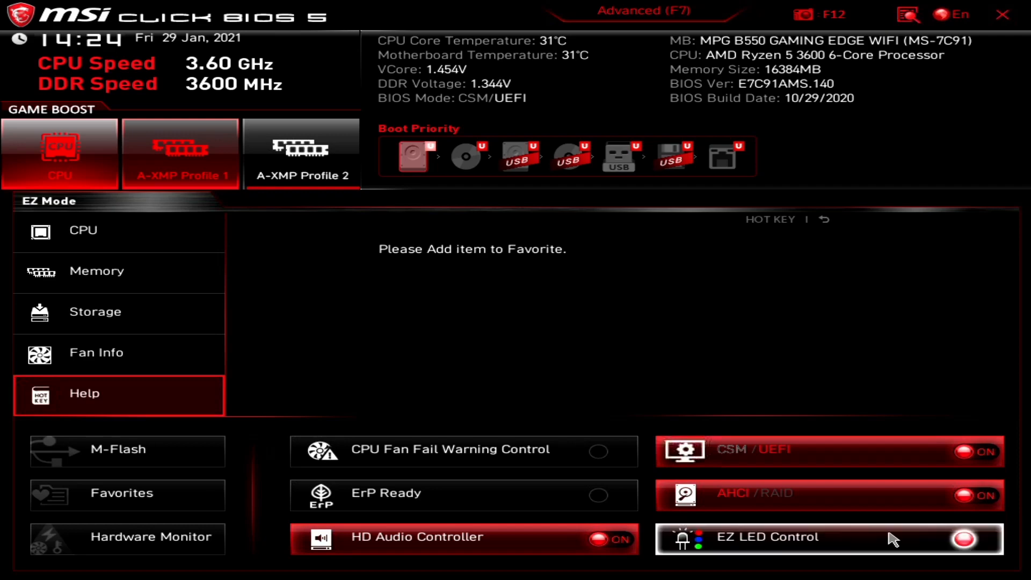
pyautogui.click(965, 539)
pyautogui.click(965, 539)
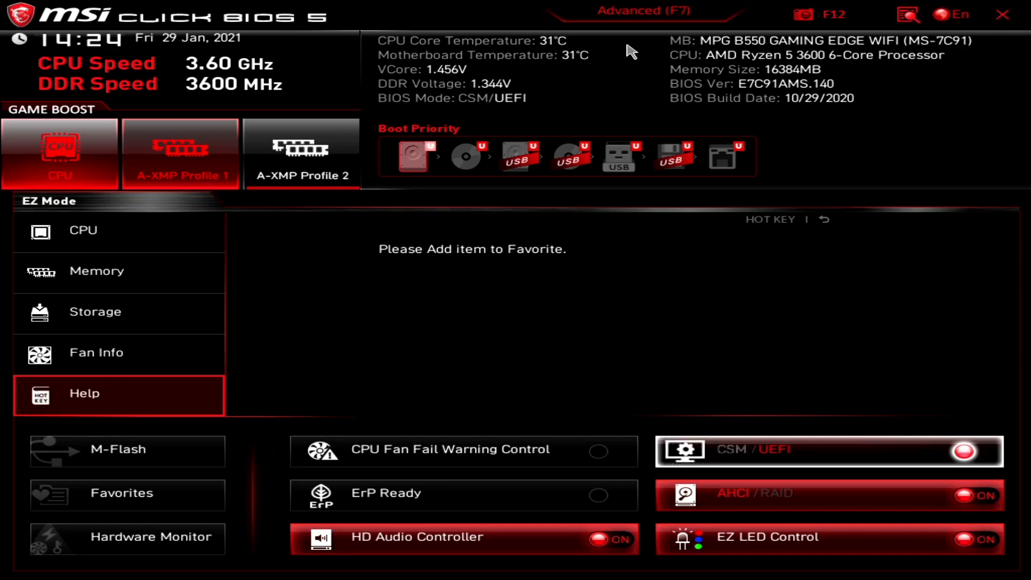
# Enter advanced mode, view System Status DMI Information, and return to the Settings list.
pyautogui.click(667, 23)
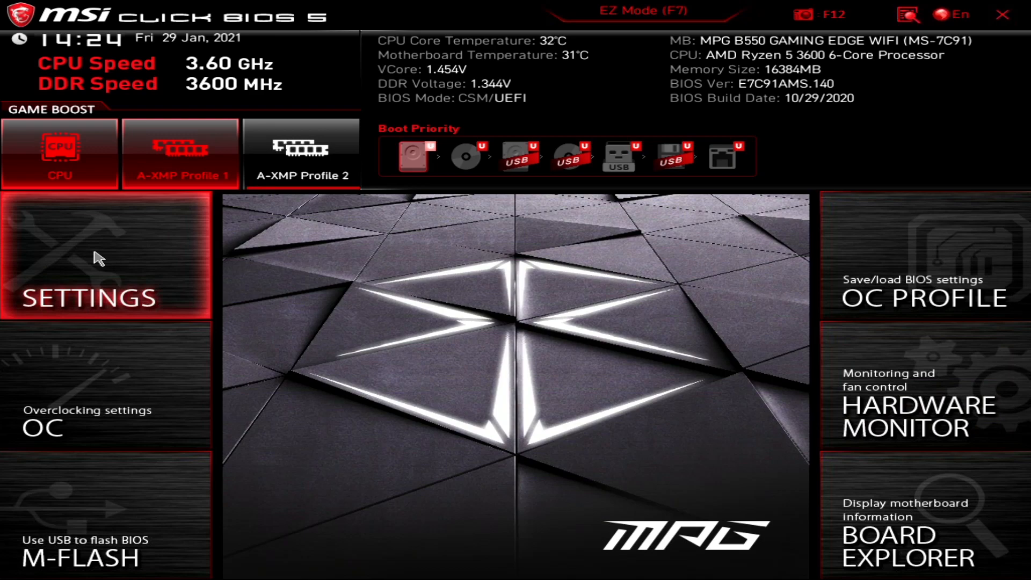
pyautogui.click(99, 259)
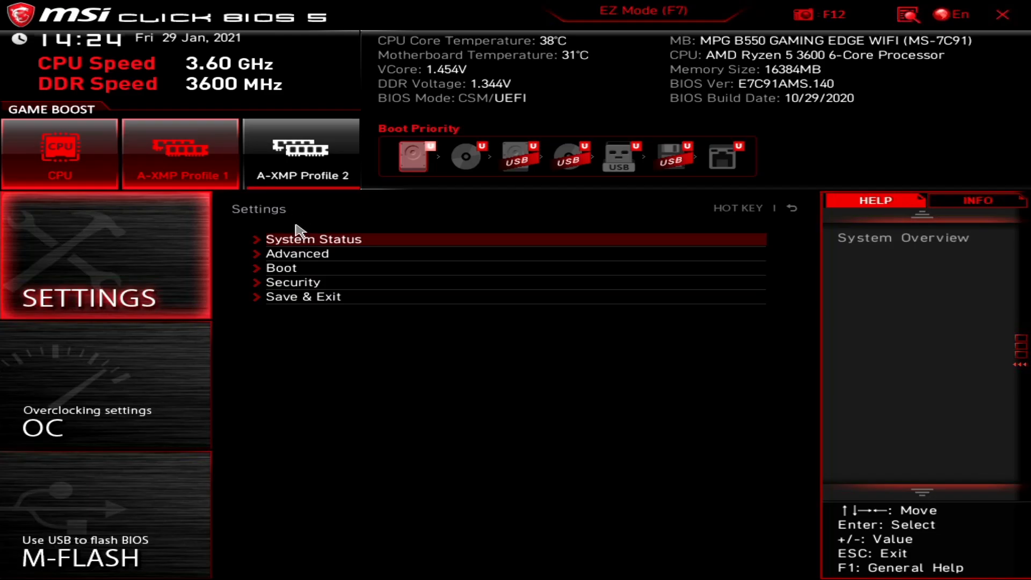
pyautogui.click(470, 95)
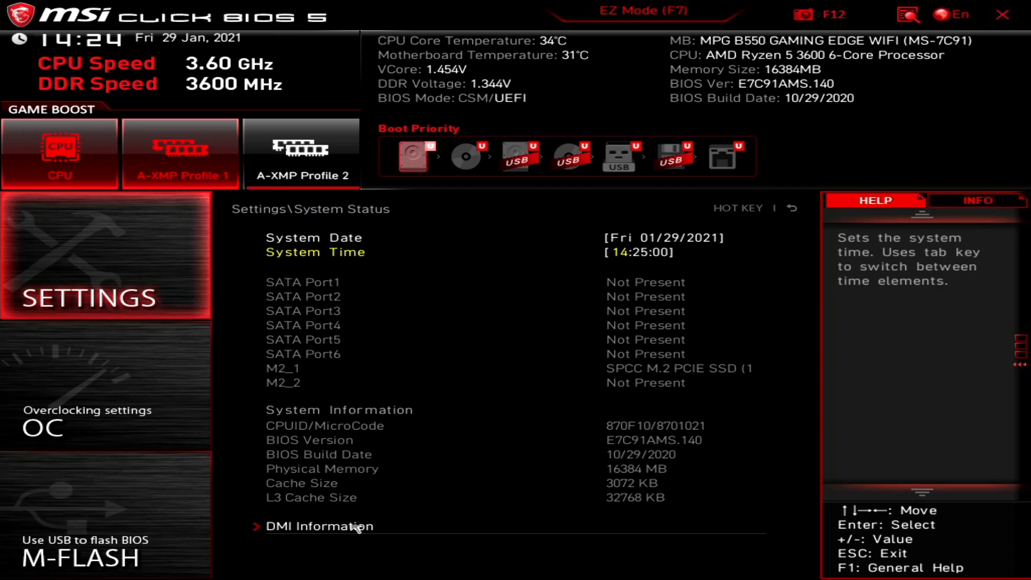
pyautogui.click(289, 527)
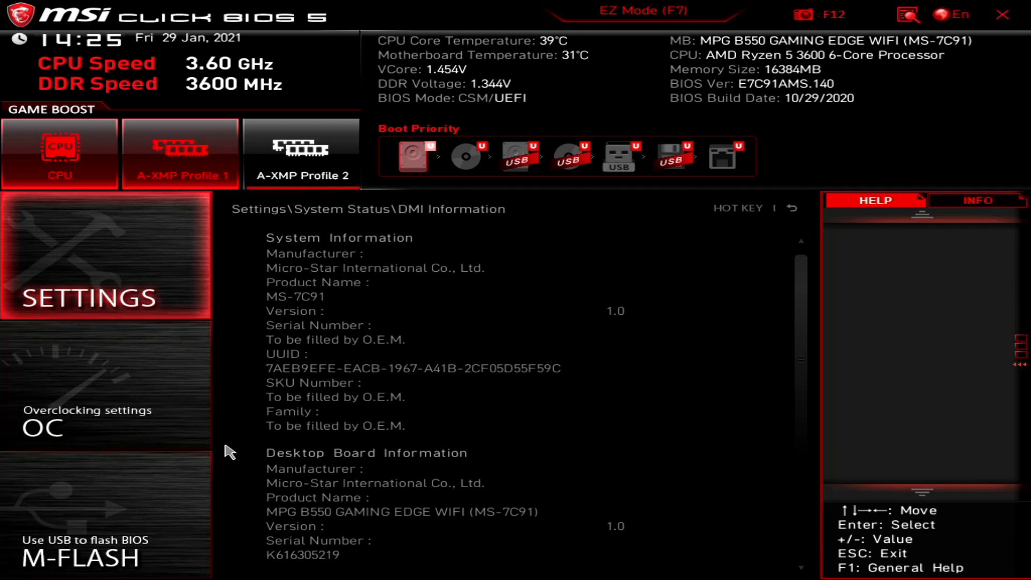
pyautogui.click(97, 252)
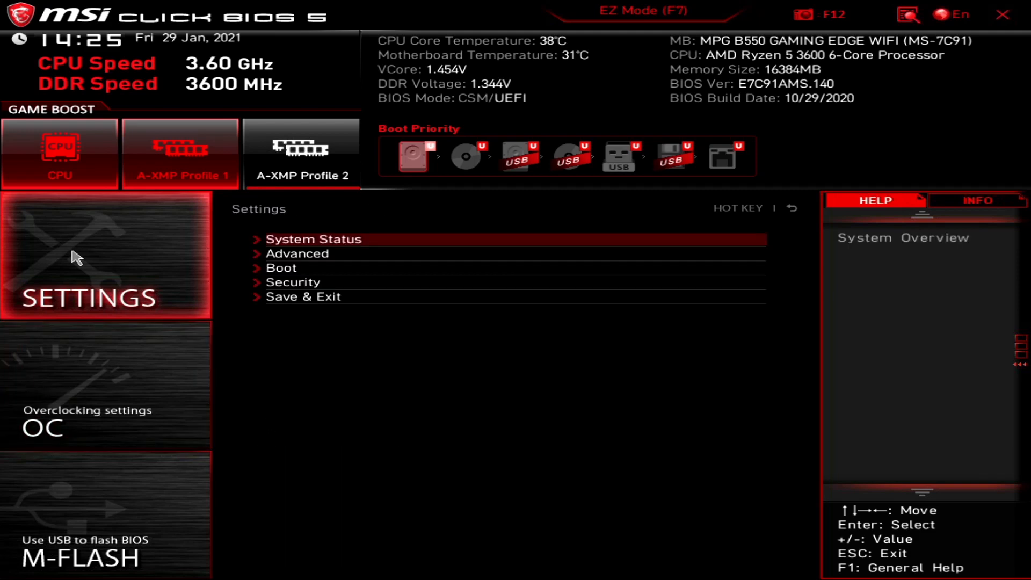
# Look at PCI Subsystem Settings under Advanced, then open ACPI Settings.
pyautogui.click(323, 252)
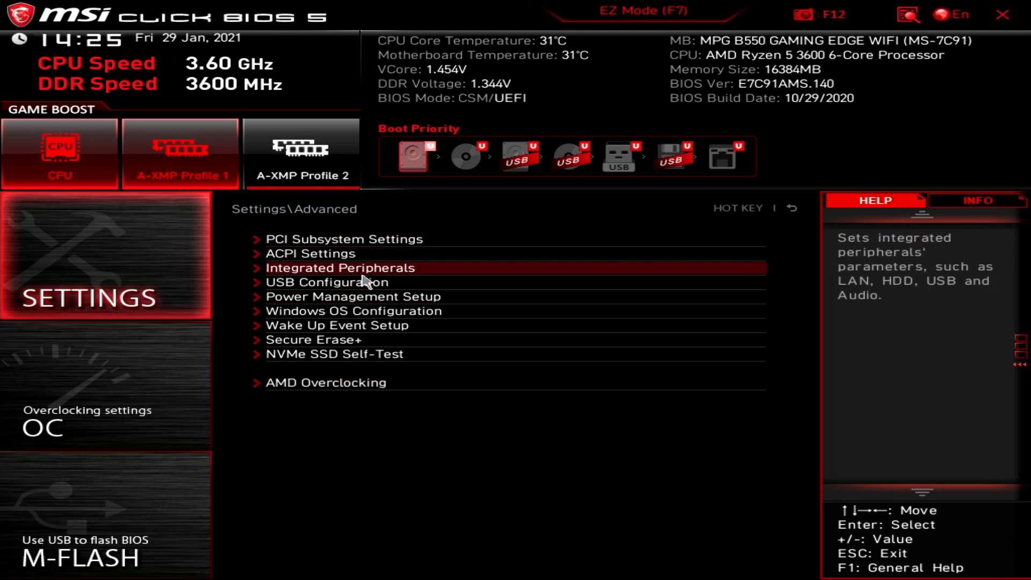
pyautogui.click(316, 243)
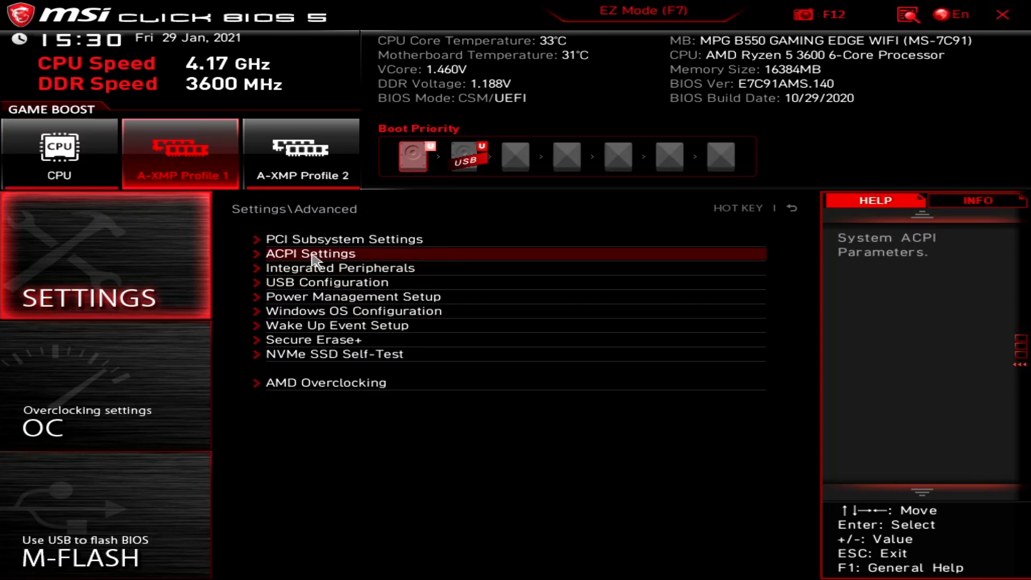
pyautogui.click(320, 262)
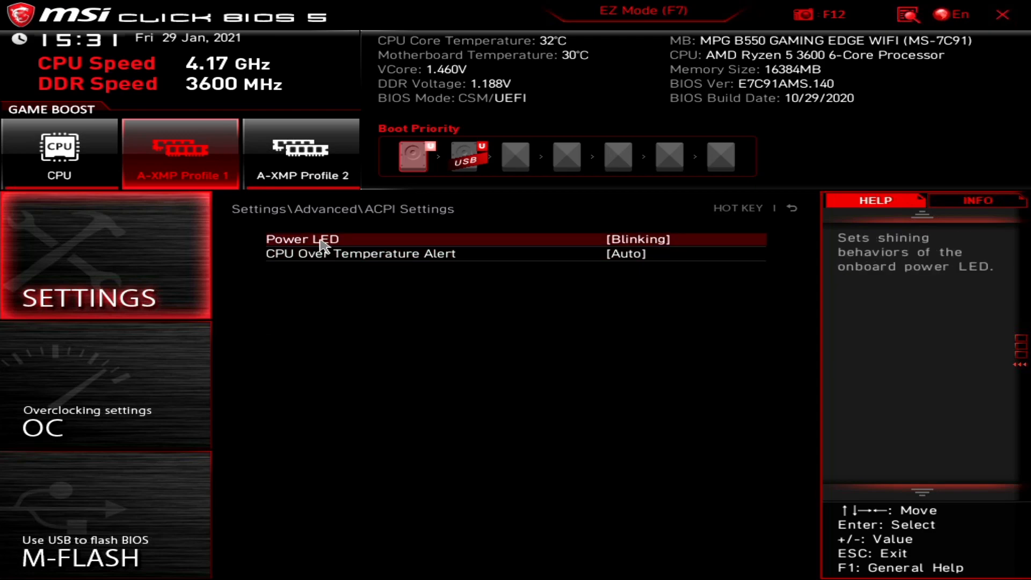
# Keep Power LED Blinking, set CPU Over Temperature Alert to Enabled then back to Auto.
pyautogui.click(353, 245)
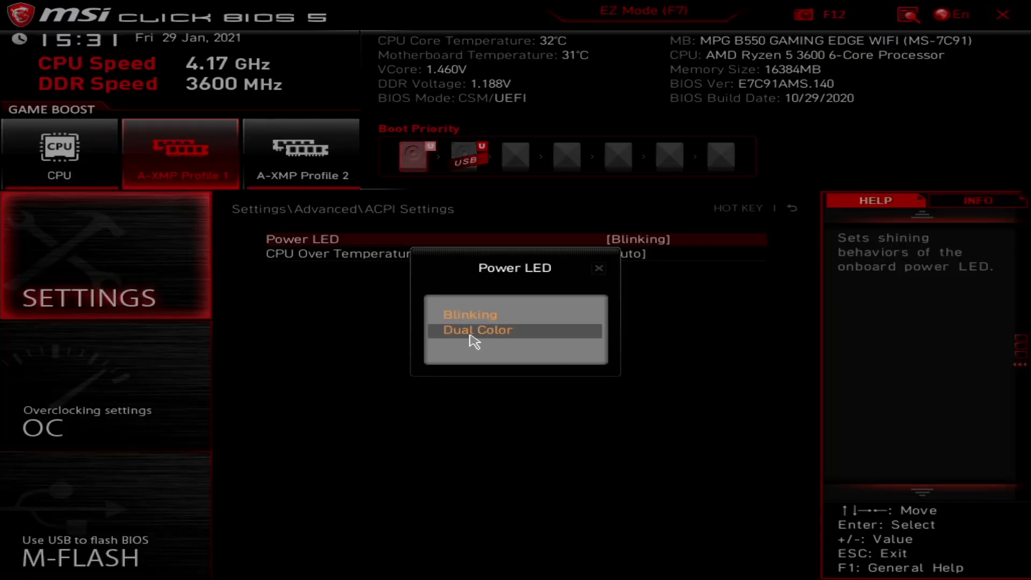
pyautogui.click(597, 268)
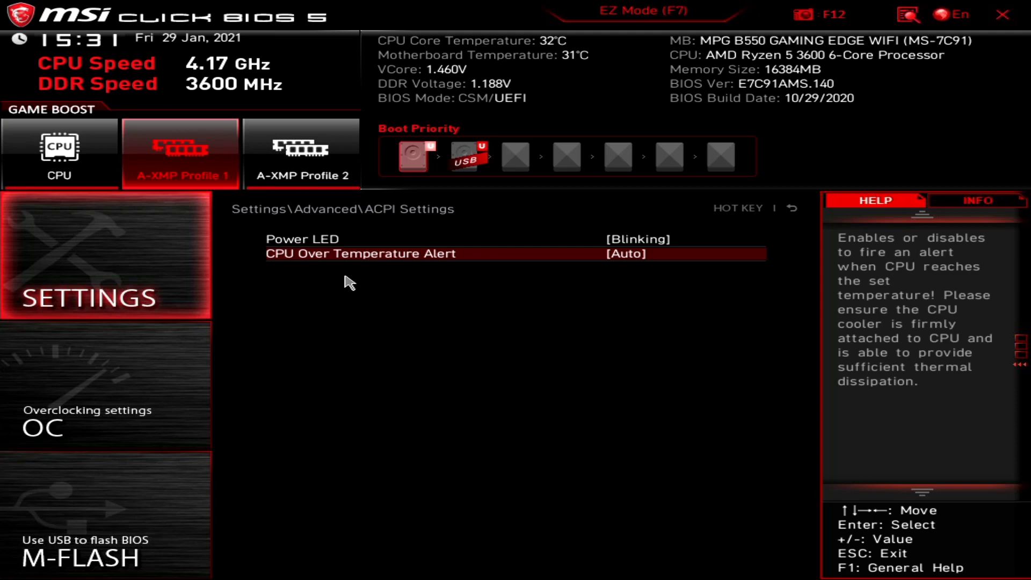
pyautogui.click(430, 257)
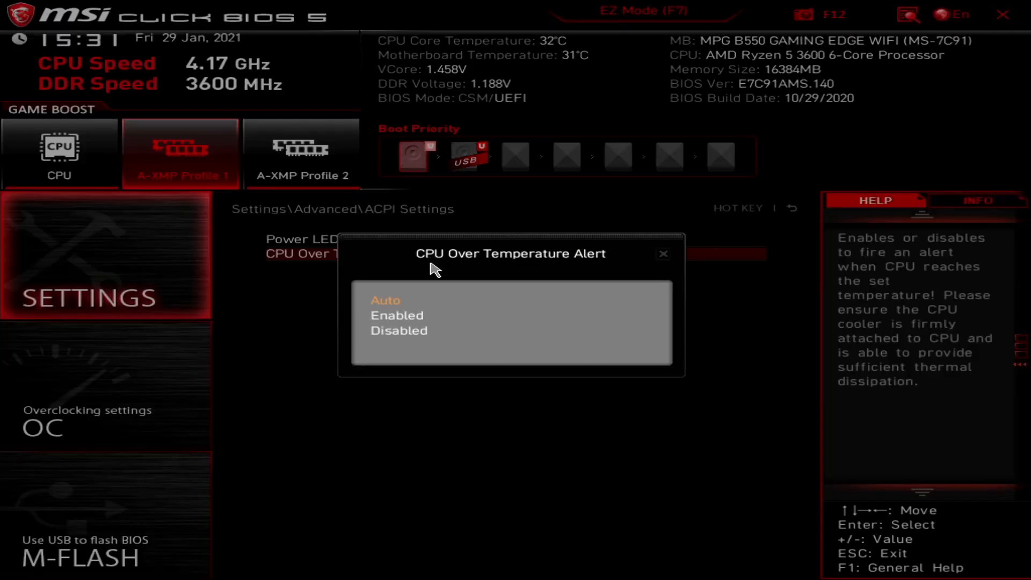
pyautogui.click(379, 316)
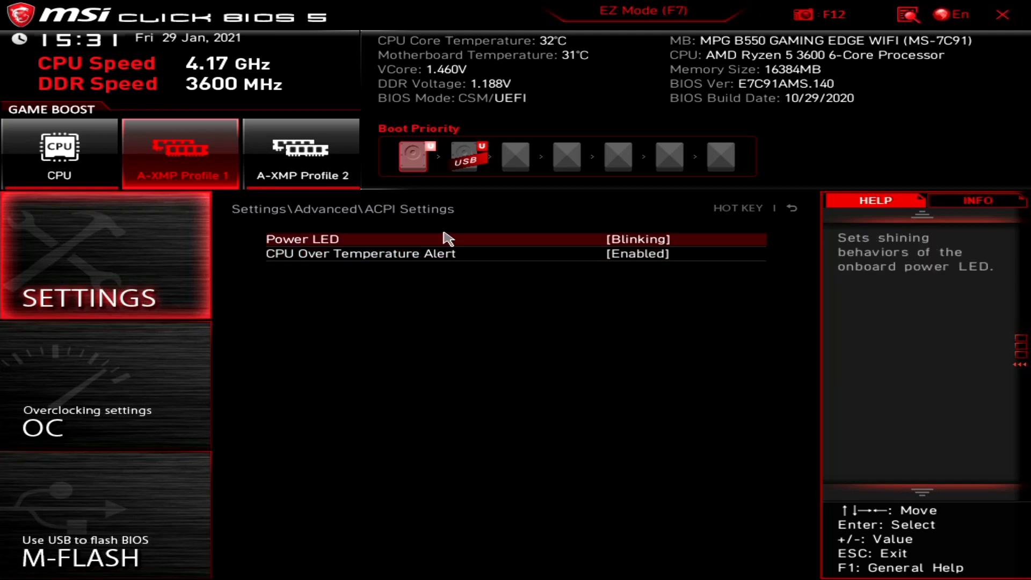
pyautogui.click(513, 256)
pyautogui.click(424, 301)
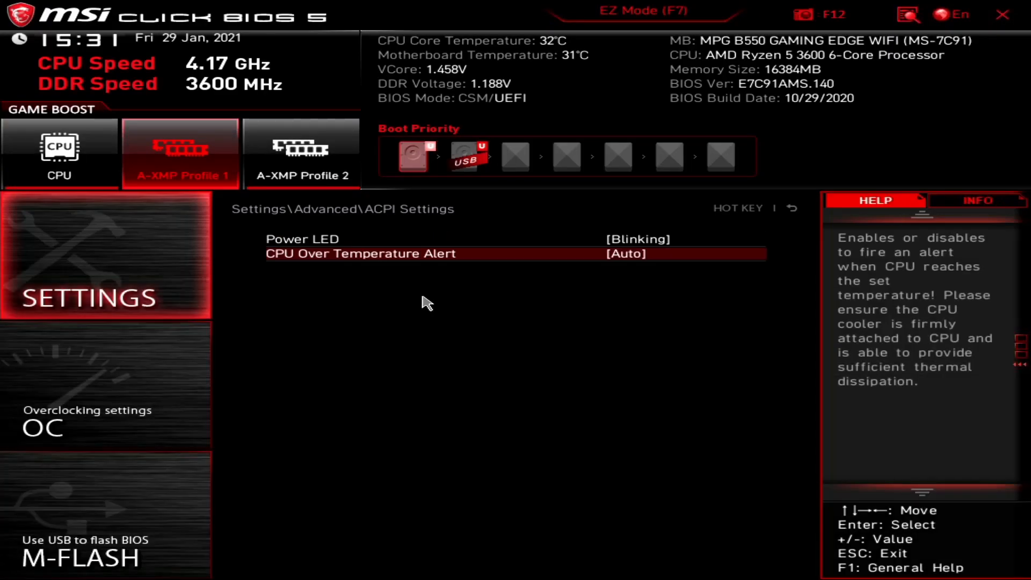
pyautogui.click(790, 210)
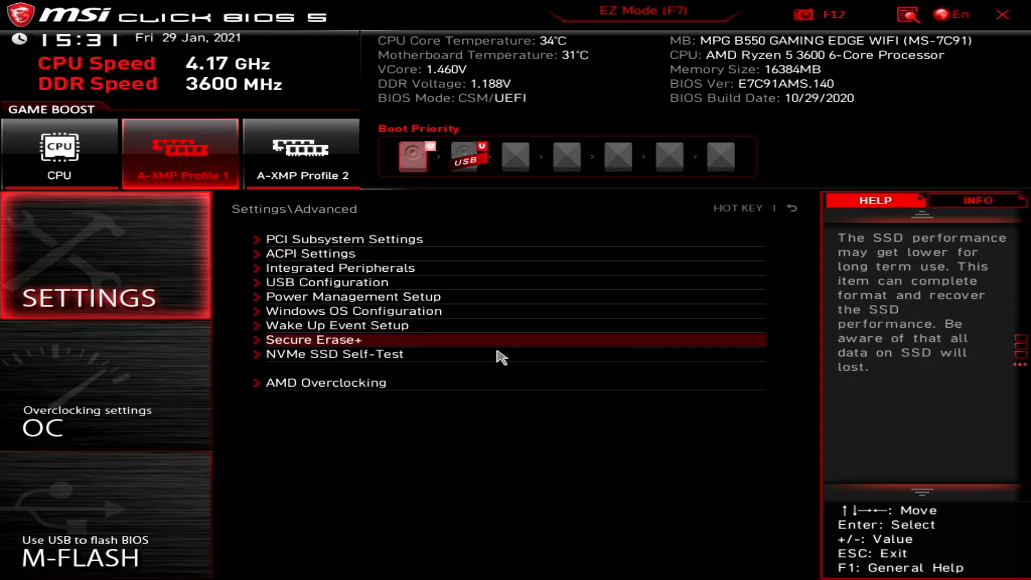
# In Integrated Peripherals, confirm VGA Card Detection Auto, Wi-Fi Enabled, SATA AHCI Mode and SATA3 Hot Plug.
pyautogui.click(343, 271)
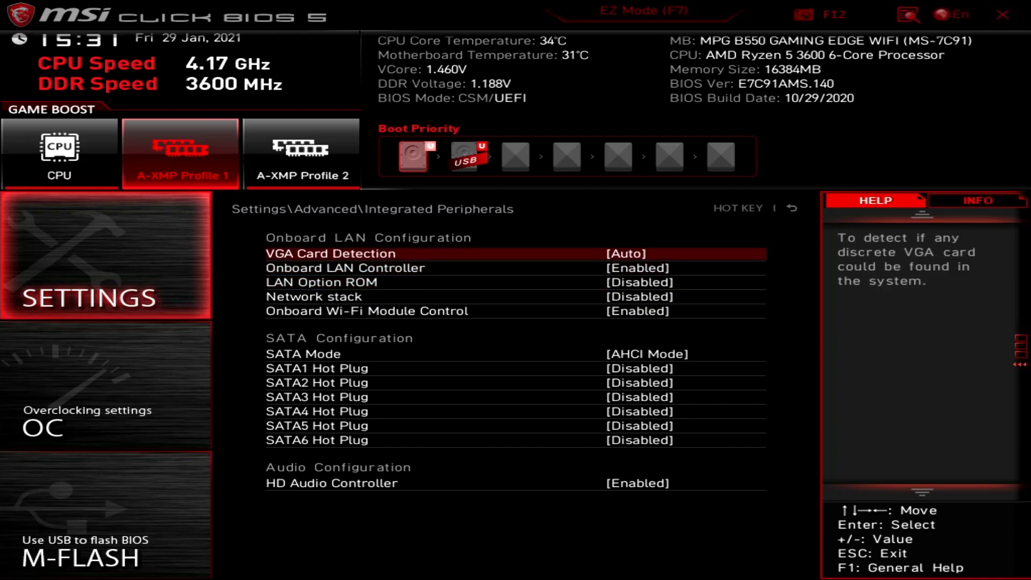
pyautogui.click(350, 260)
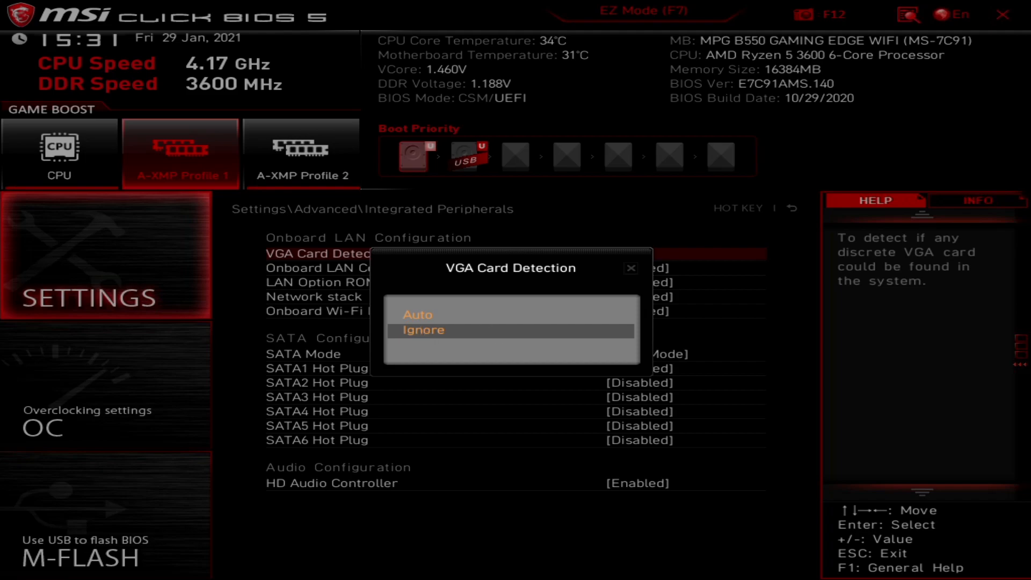
pyautogui.click(632, 268)
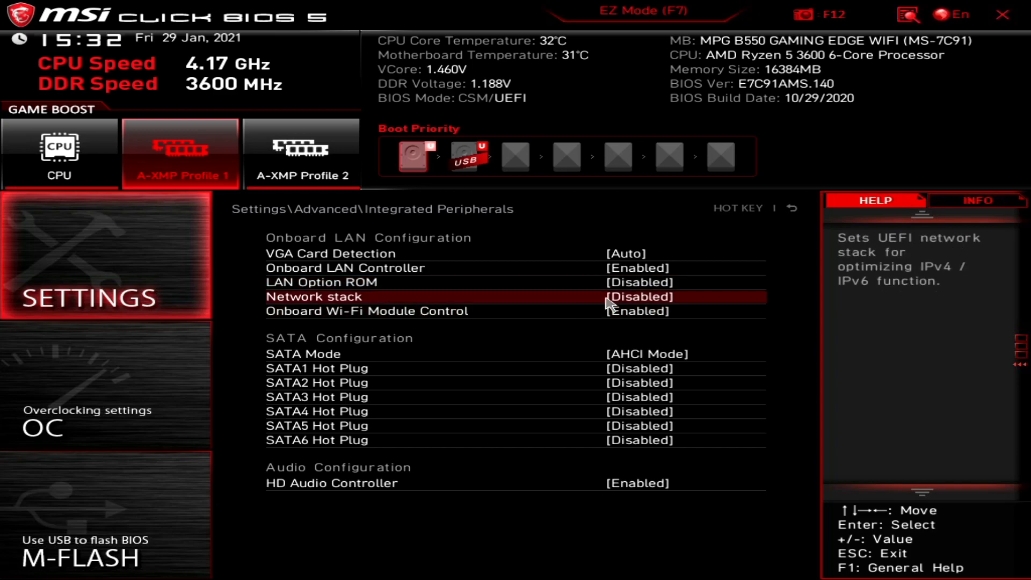
pyautogui.click(388, 322)
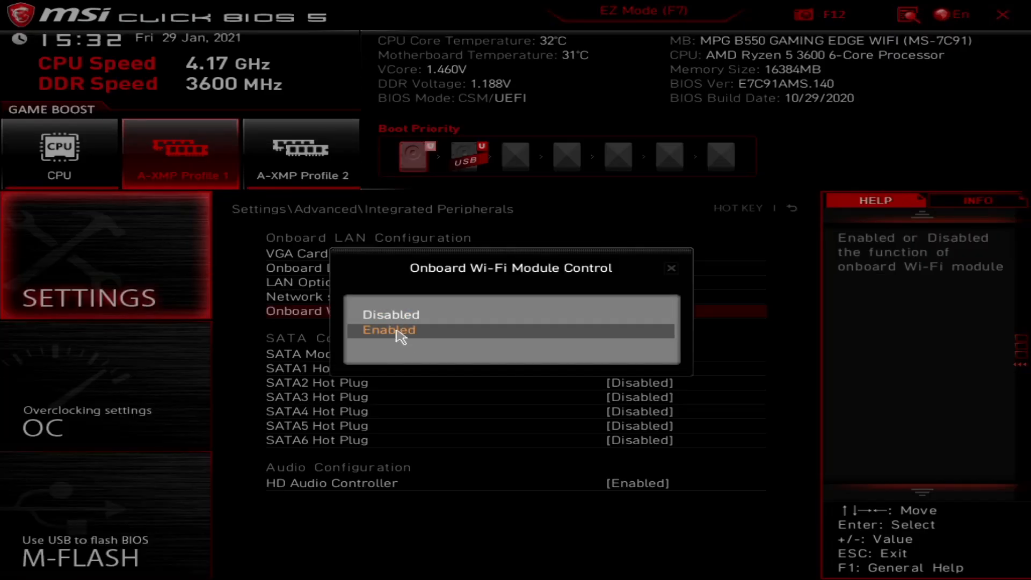
pyautogui.click(391, 328)
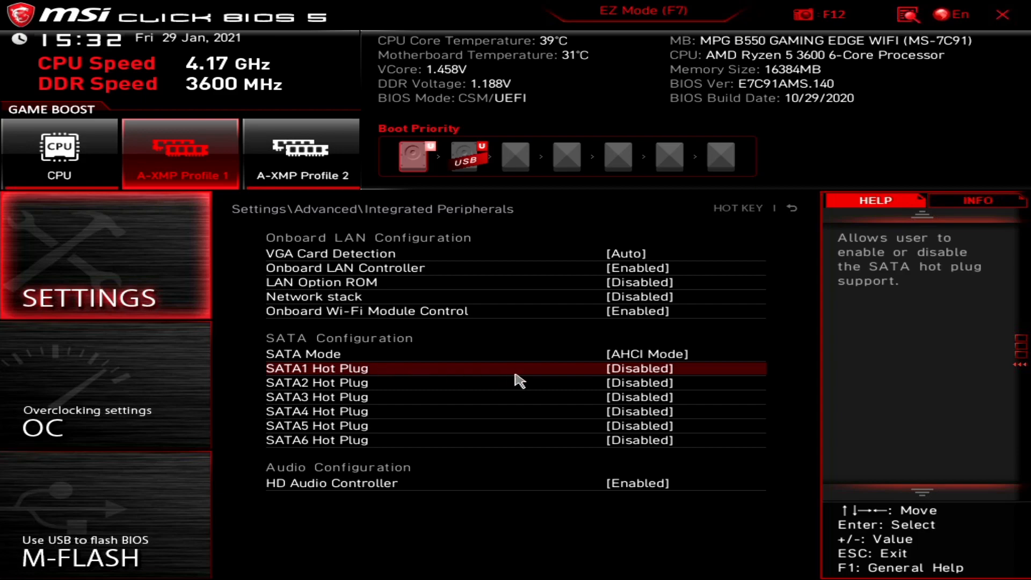
pyautogui.click(632, 359)
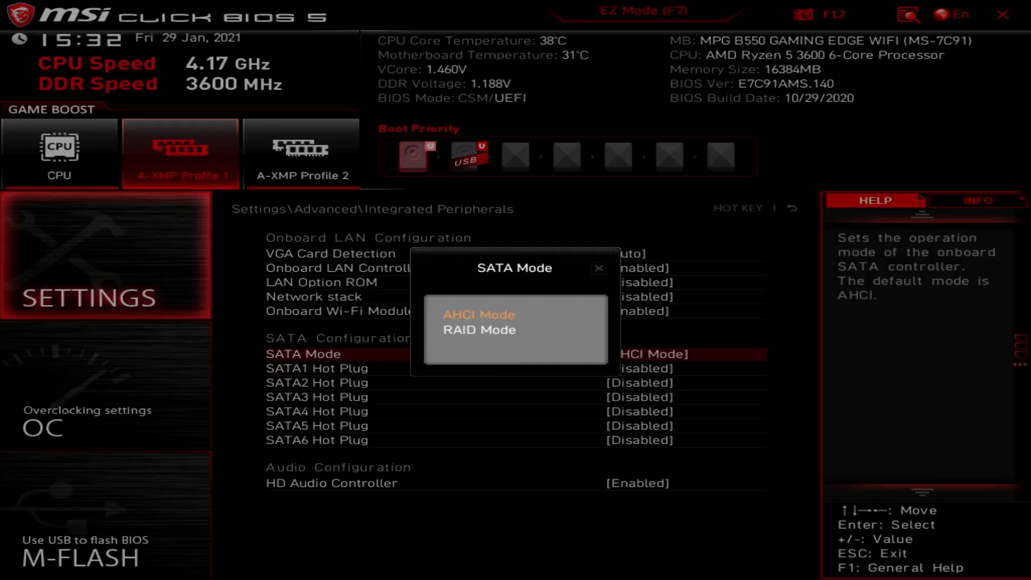
pyautogui.press('Escape')
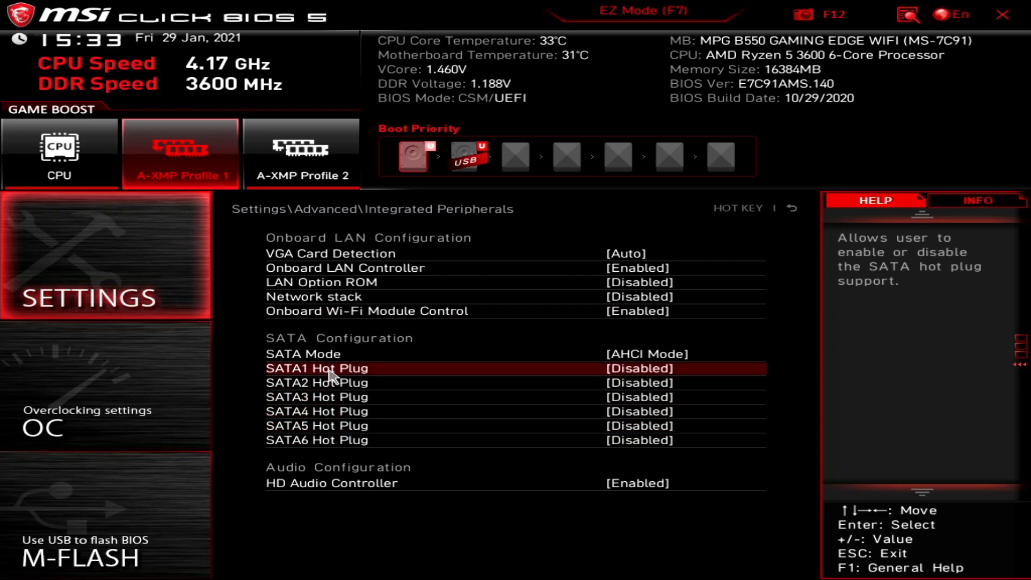
pyautogui.click(478, 399)
pyautogui.click(615, 268)
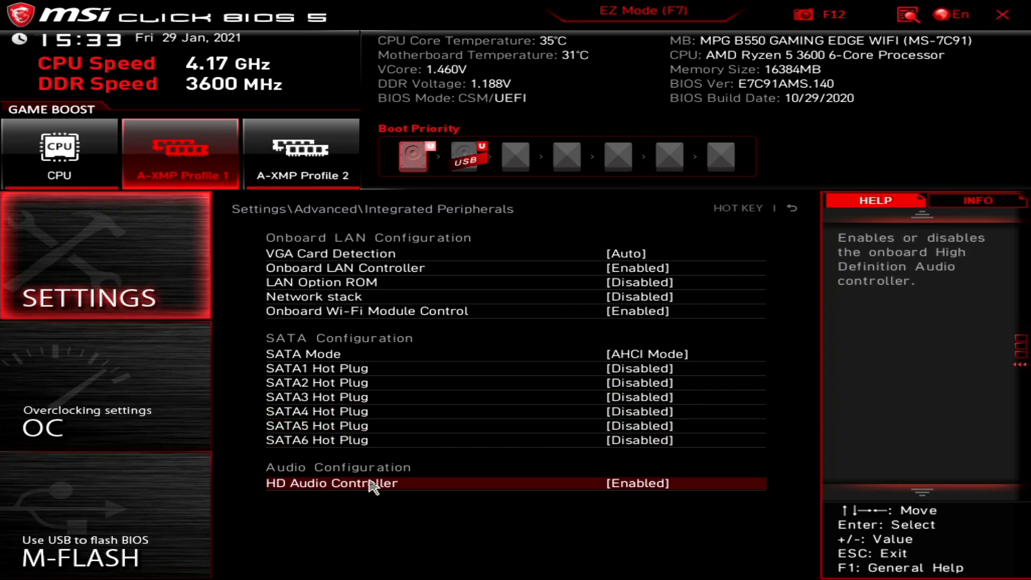
# Set HD Audio Controller to Disabled, then back to Enabled.
pyautogui.click(549, 490)
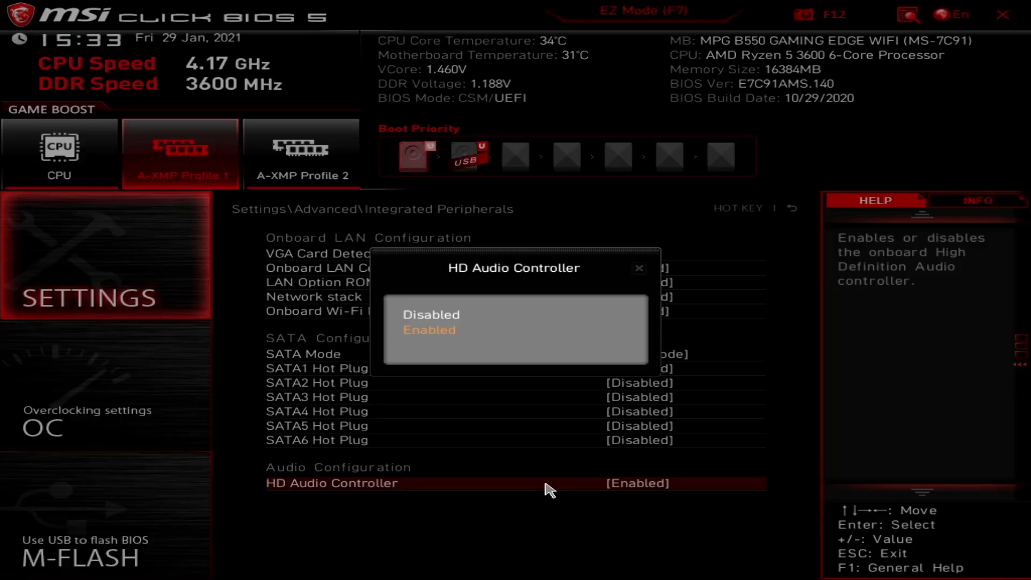
pyautogui.click(441, 316)
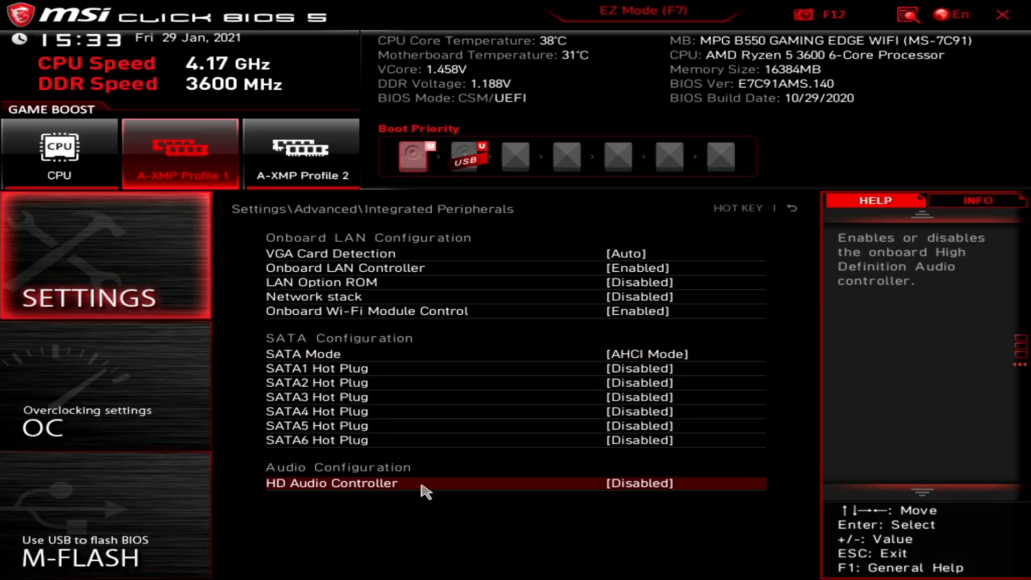
pyautogui.click(427, 487)
pyautogui.click(430, 334)
# In USB Configuration, set Enhance Mouse Pointer Speed to 5 then back to 1, then view Power Management Setup.
pyautogui.click(791, 208)
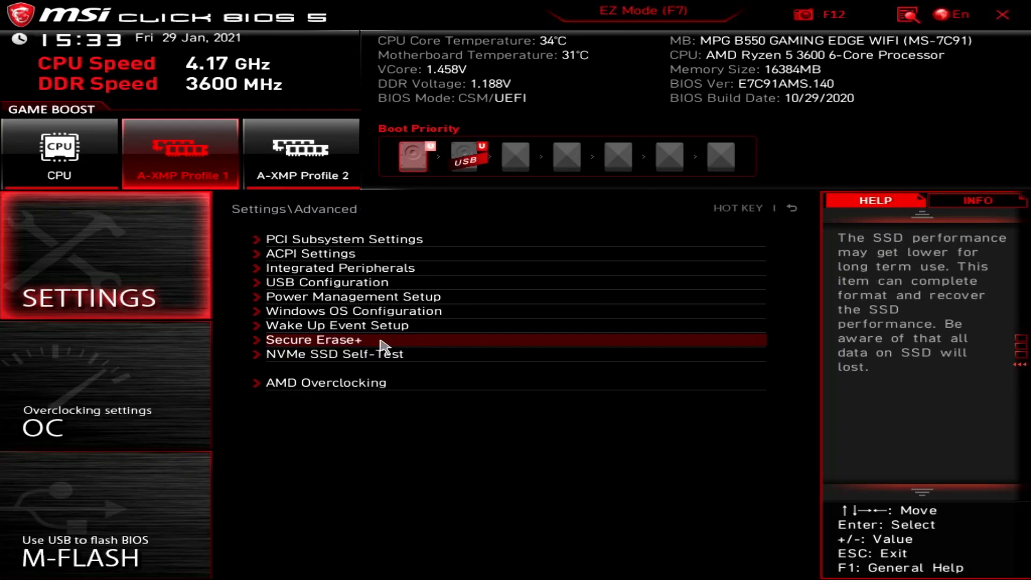
pyautogui.click(328, 284)
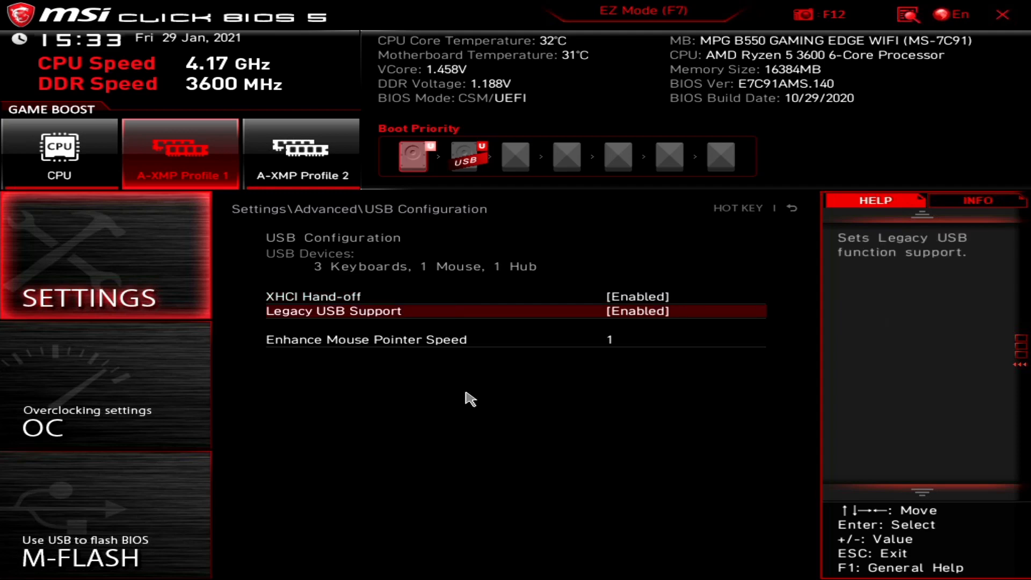
pyautogui.click(346, 338)
pyautogui.click(432, 339)
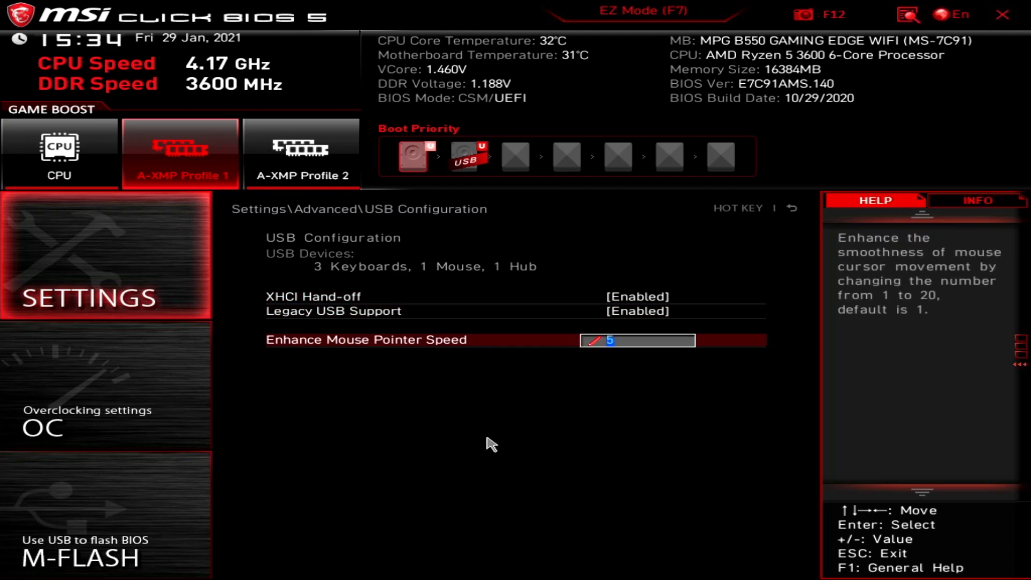
pyautogui.press('Return')
pyautogui.write('1')
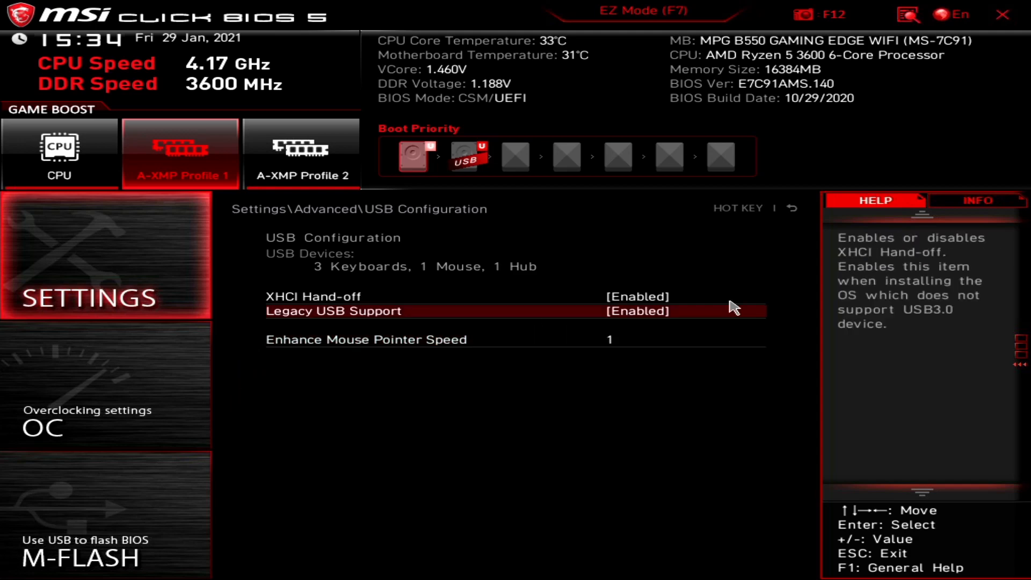
pyautogui.click(792, 208)
pyautogui.click(285, 299)
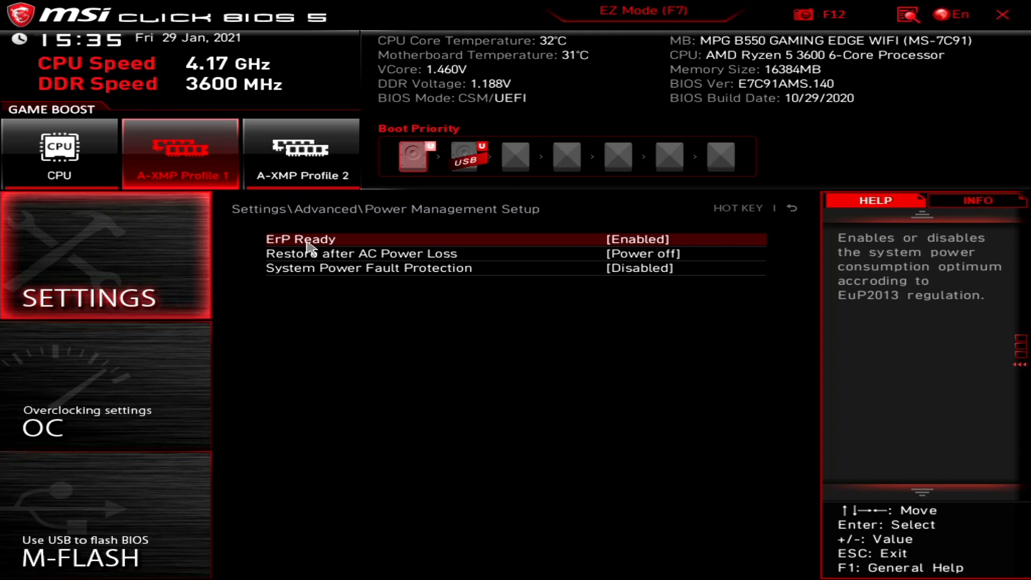
# Set ErP Ready to Disabled and Restore after AC Power Loss to Last State.
pyautogui.click(384, 247)
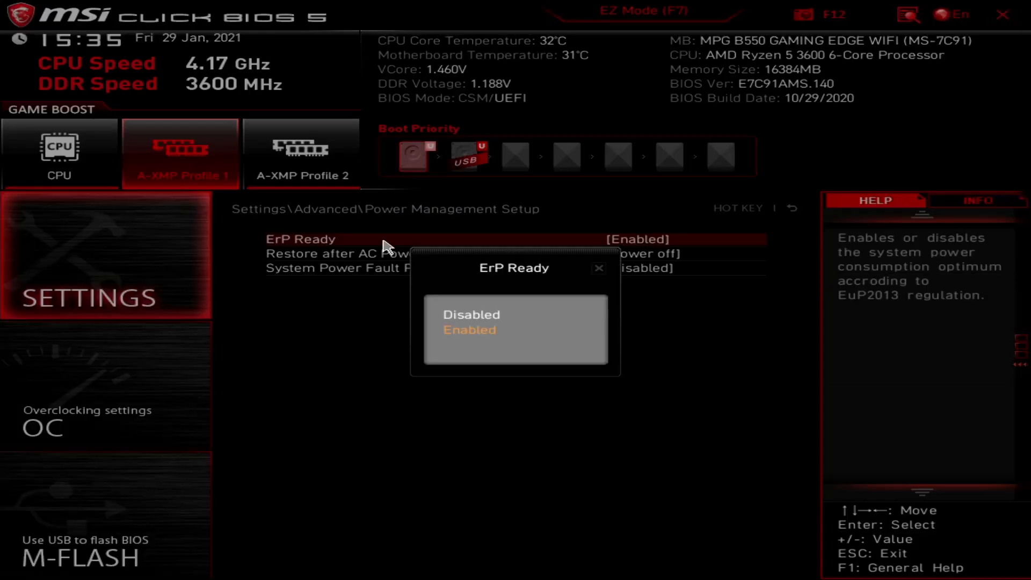
pyautogui.click(467, 318)
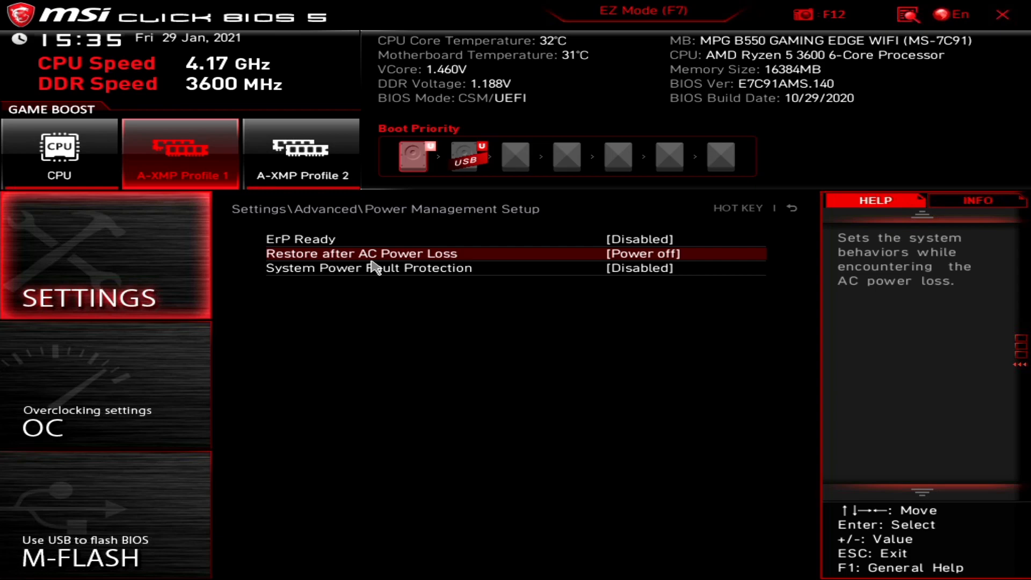
pyautogui.click(662, 260)
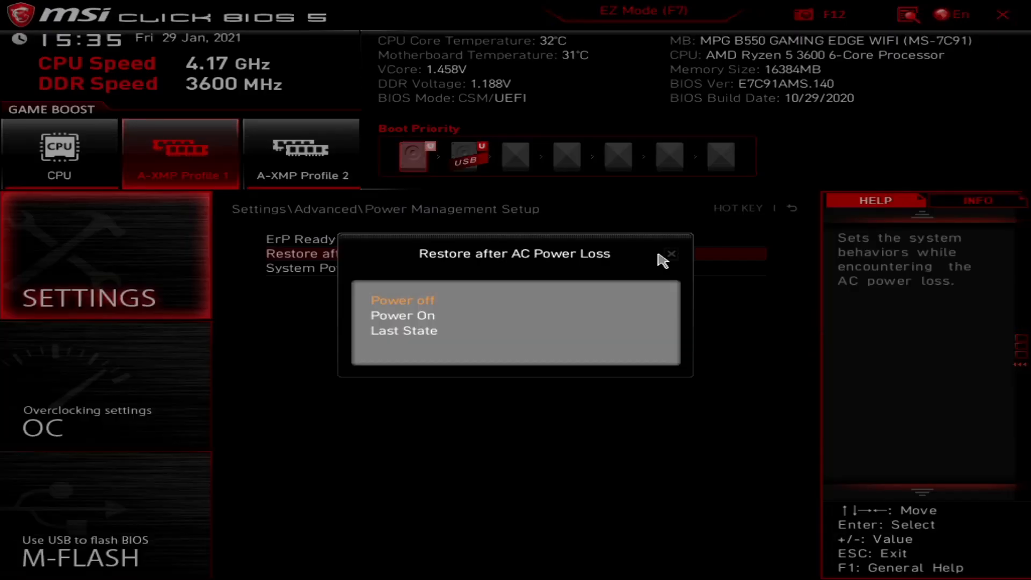
pyautogui.click(445, 333)
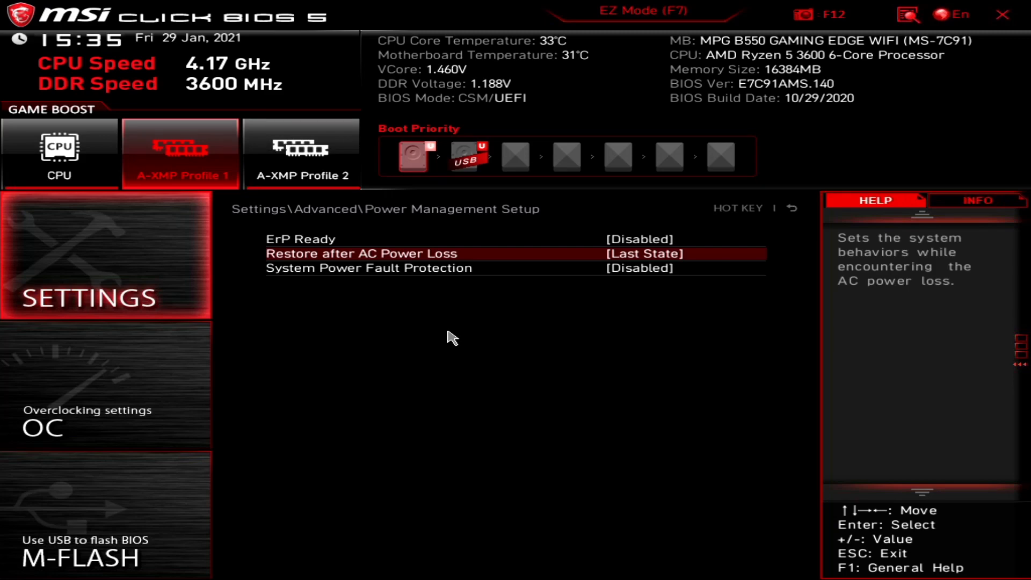
# Try Power Off and Power On for AC power loss restore, keeping System Power Fault Protection disabled.
pyautogui.click(576, 255)
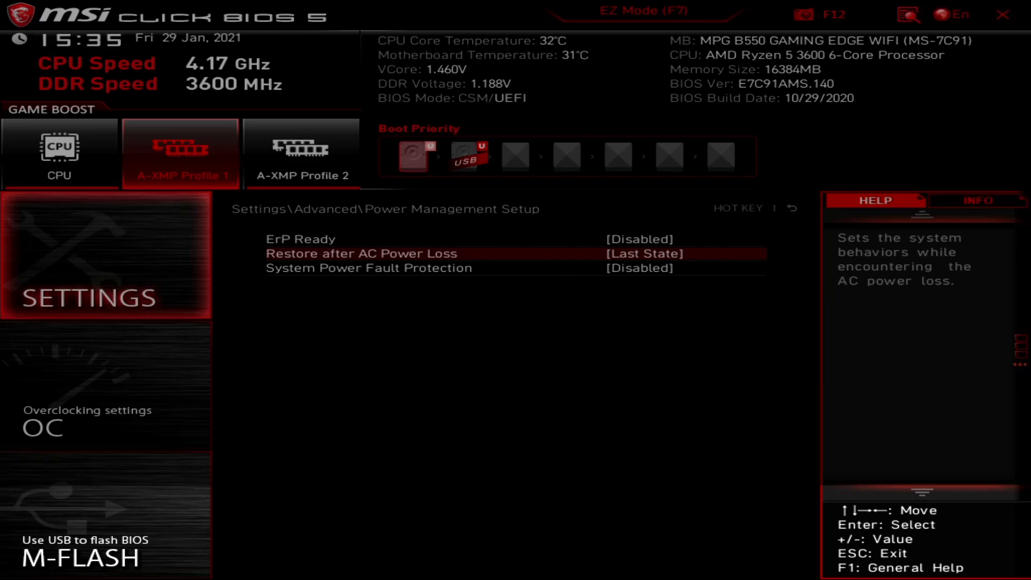
pyautogui.click(489, 303)
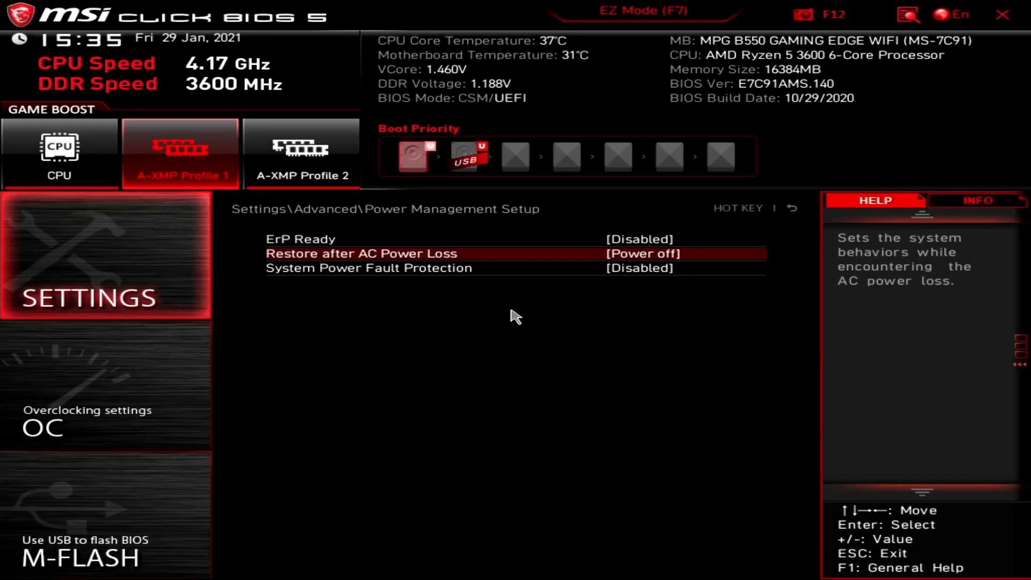
pyautogui.click(569, 254)
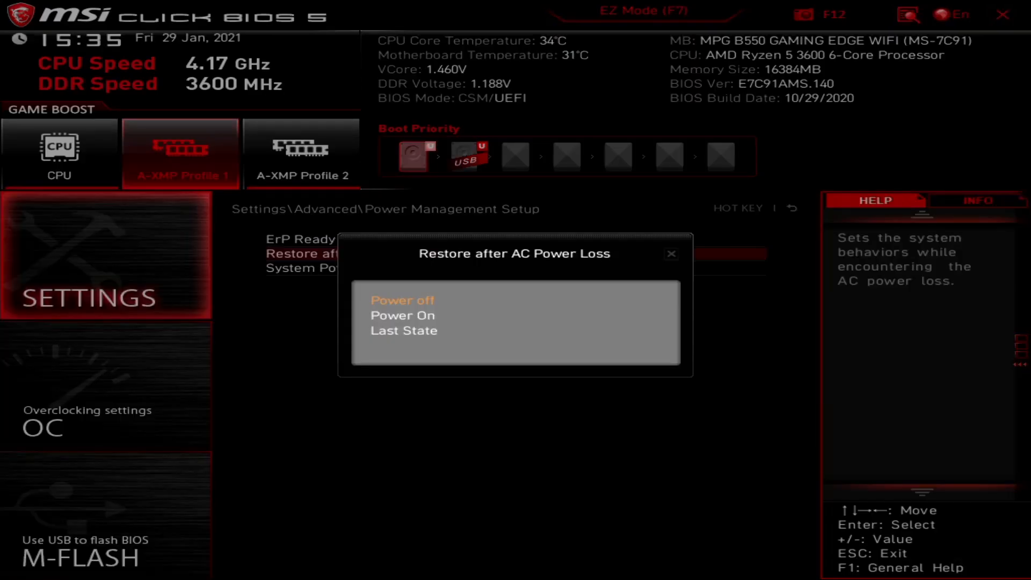
pyautogui.click(438, 318)
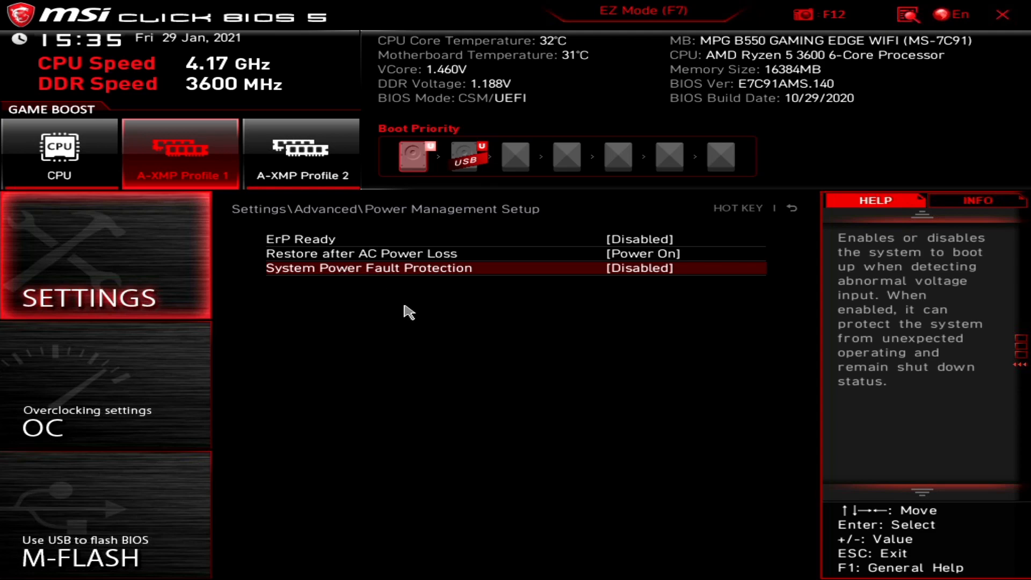
pyautogui.click(491, 272)
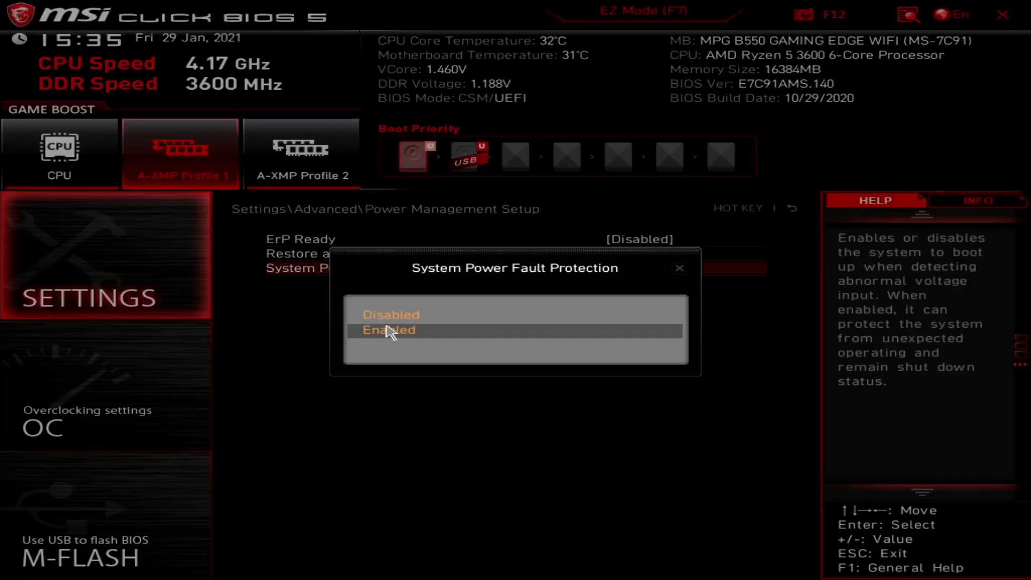
pyautogui.click(373, 316)
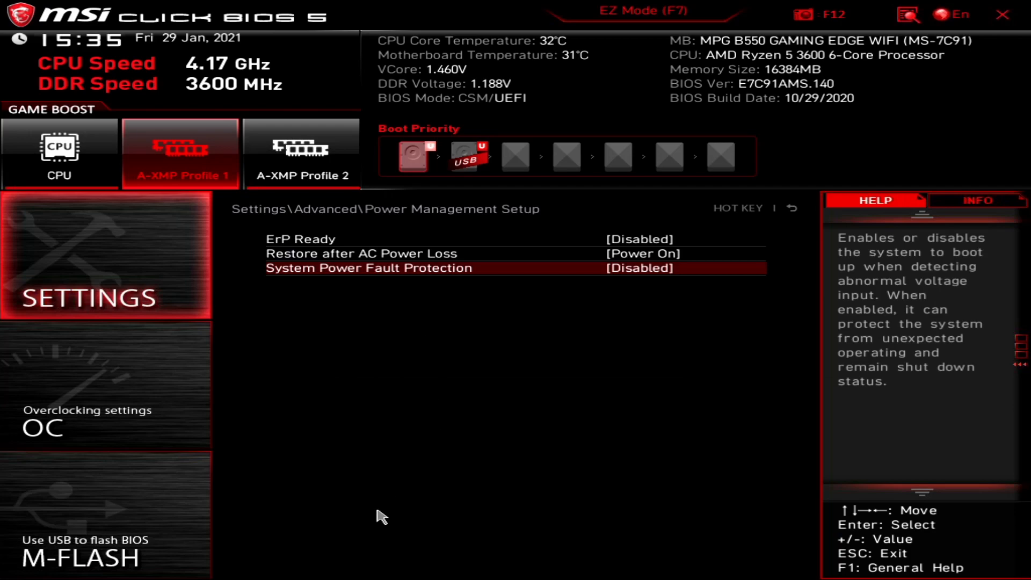
# Set Restore after AC Power Loss back to Last State and return to the Advanced list.
pyautogui.click(618, 257)
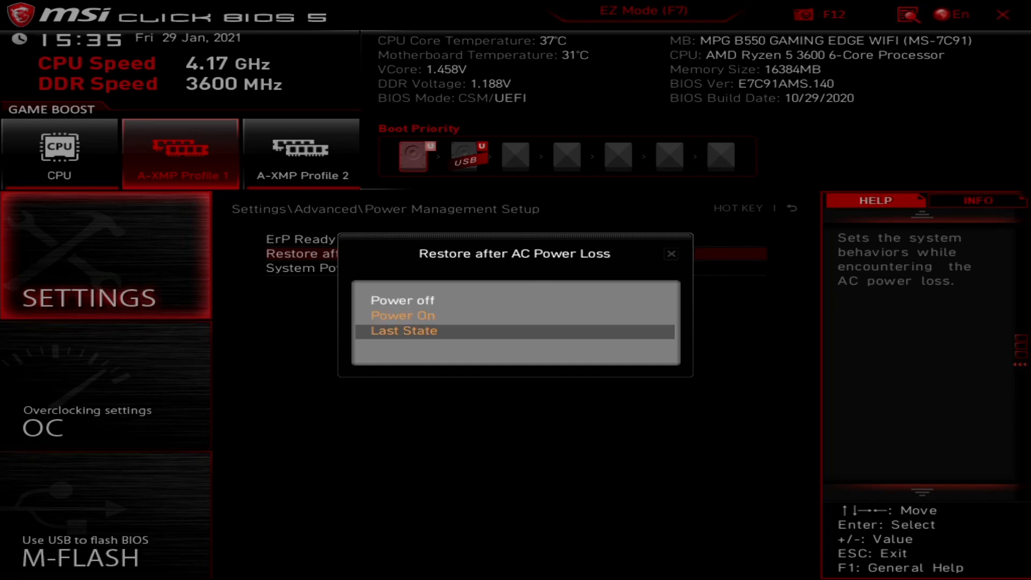
pyautogui.press('Escape')
pyautogui.click(667, 268)
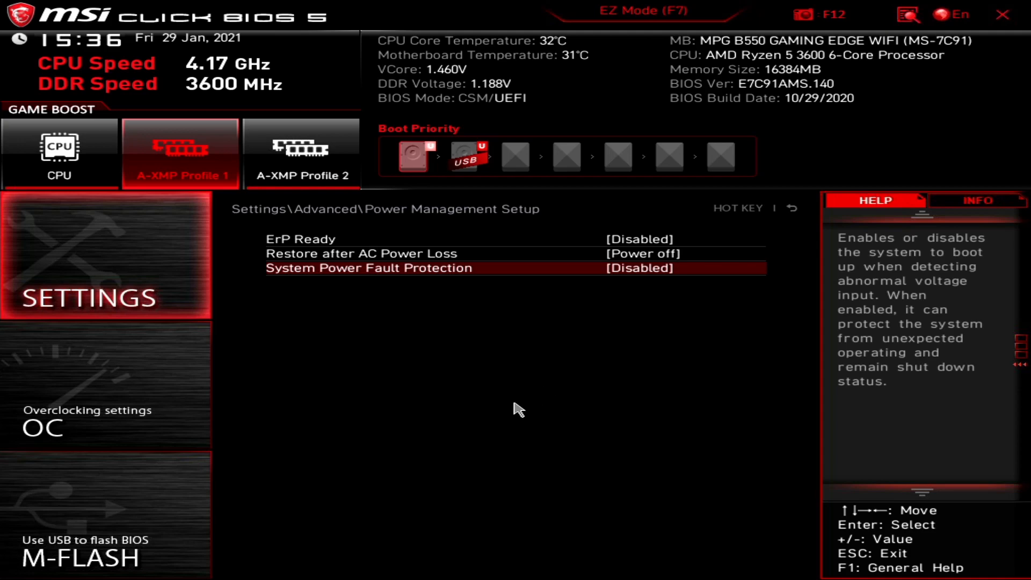
pyautogui.click(597, 258)
pyautogui.click(473, 333)
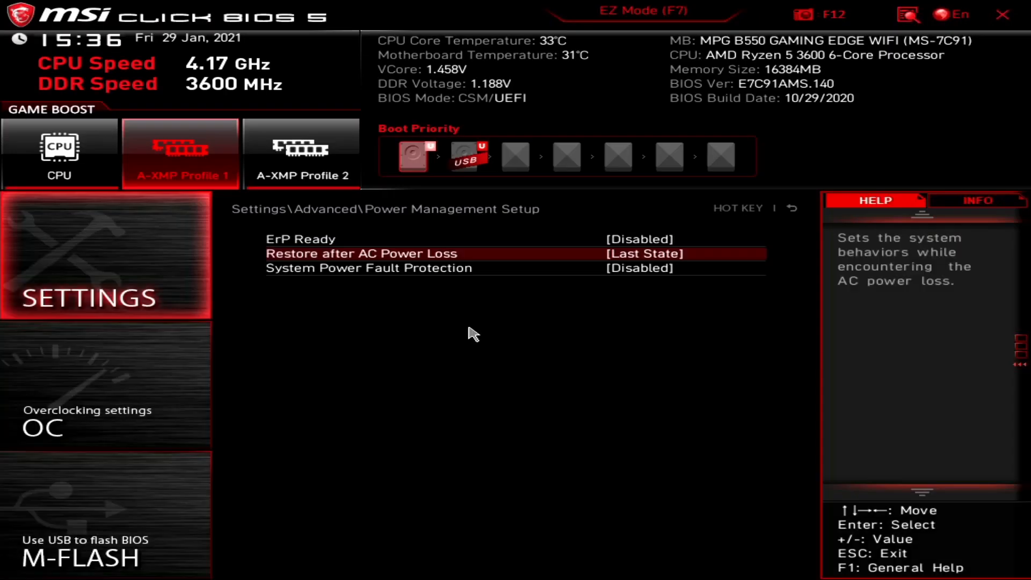
pyautogui.press('Escape')
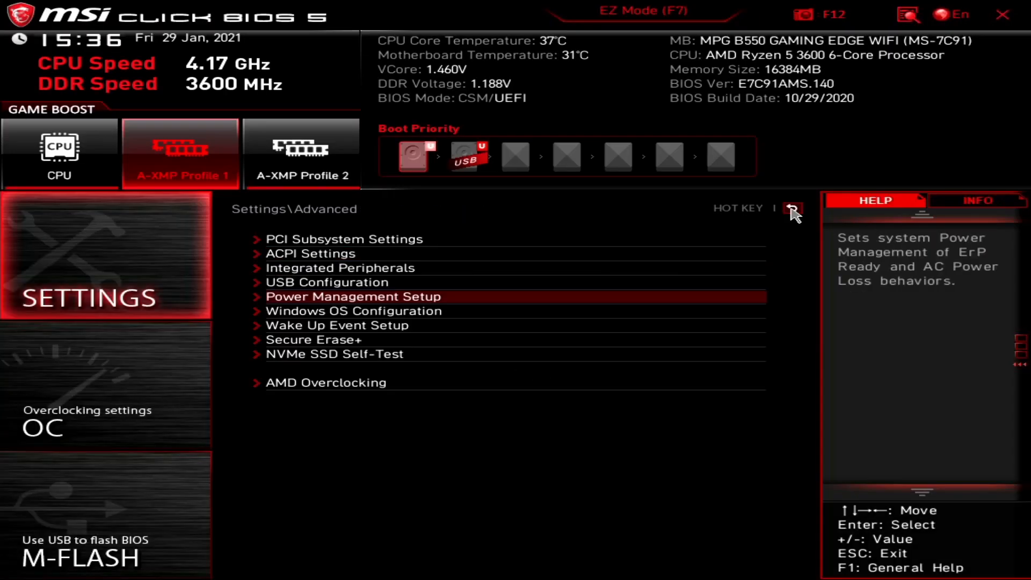
pyautogui.click(342, 314)
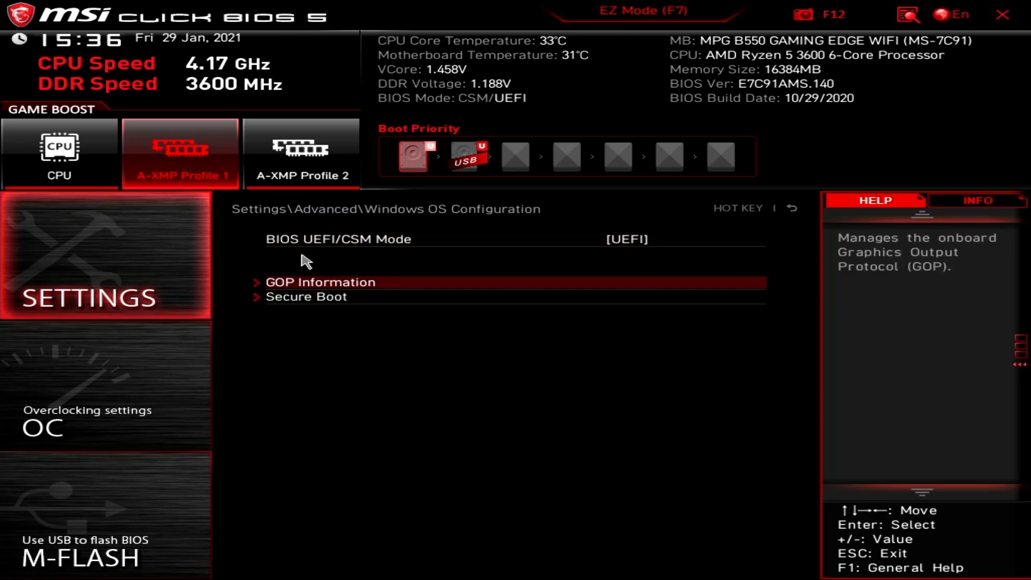
pyautogui.click(328, 243)
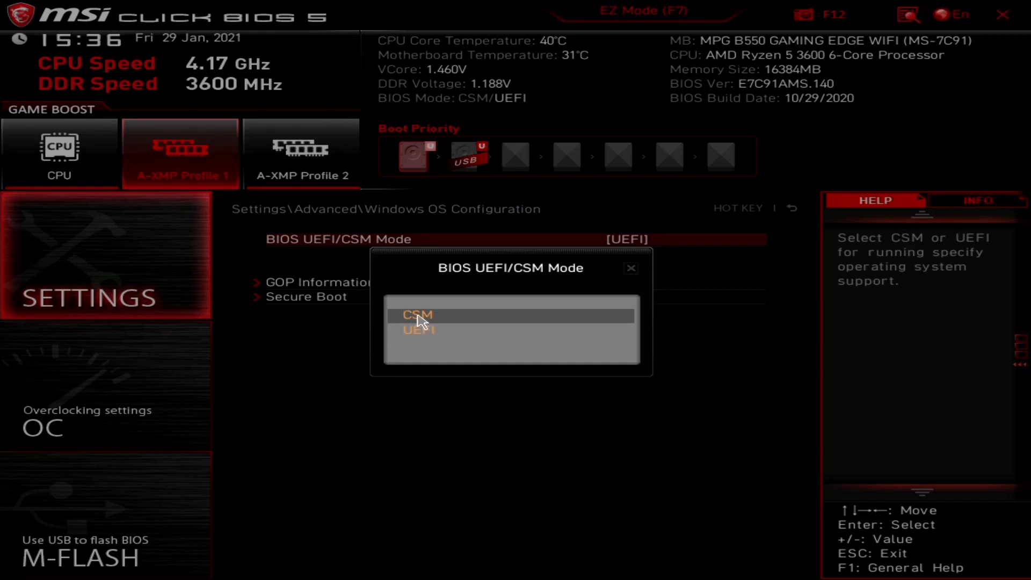
pyautogui.click(412, 334)
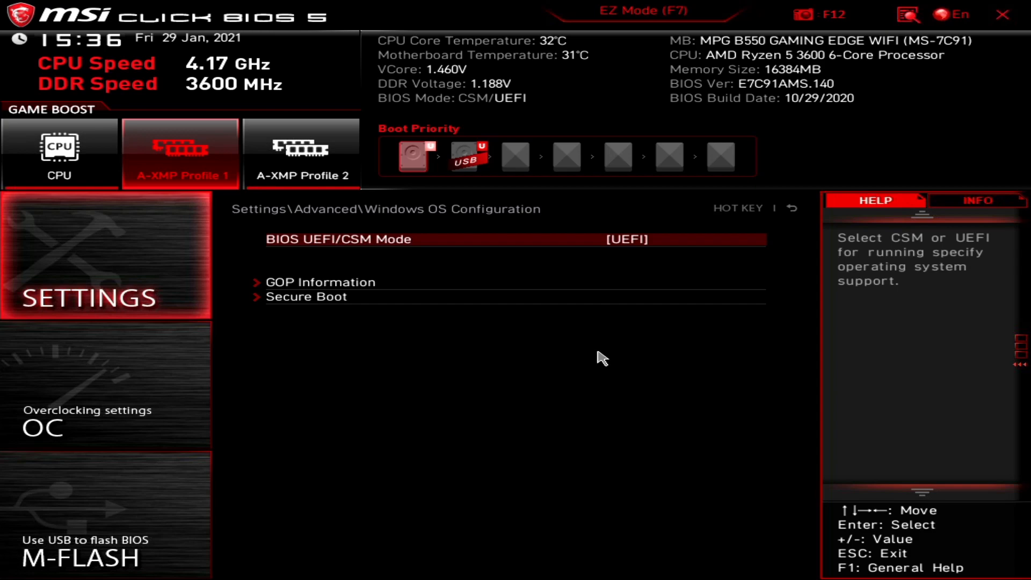
pyautogui.click(335, 283)
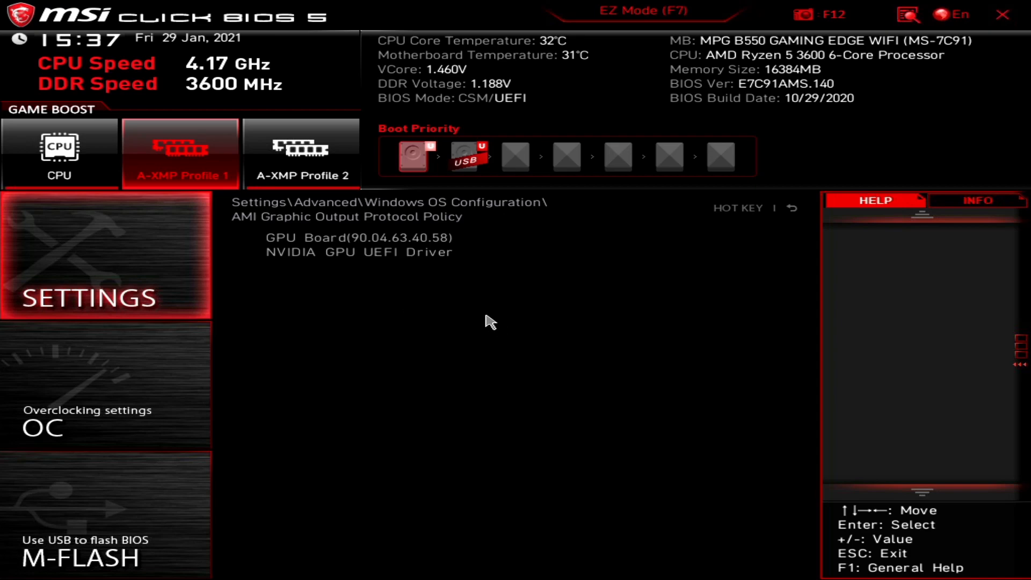
pyautogui.click(793, 209)
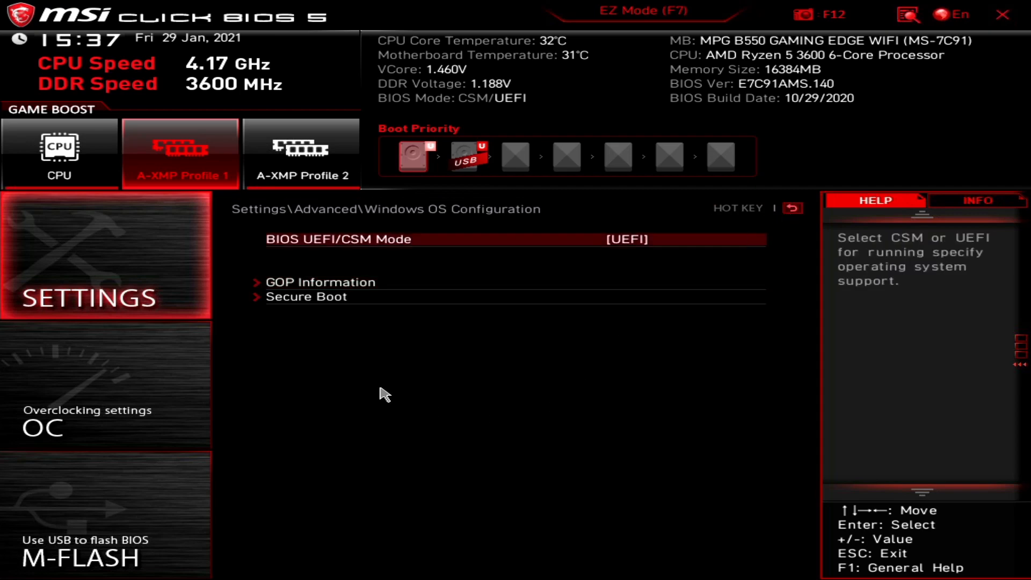
pyautogui.click(321, 297)
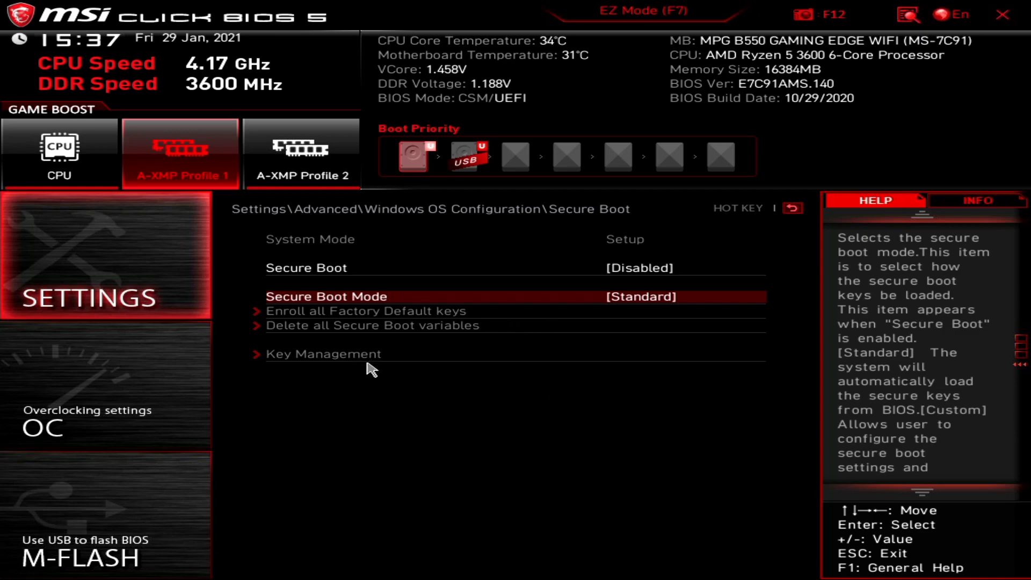
pyautogui.click(357, 271)
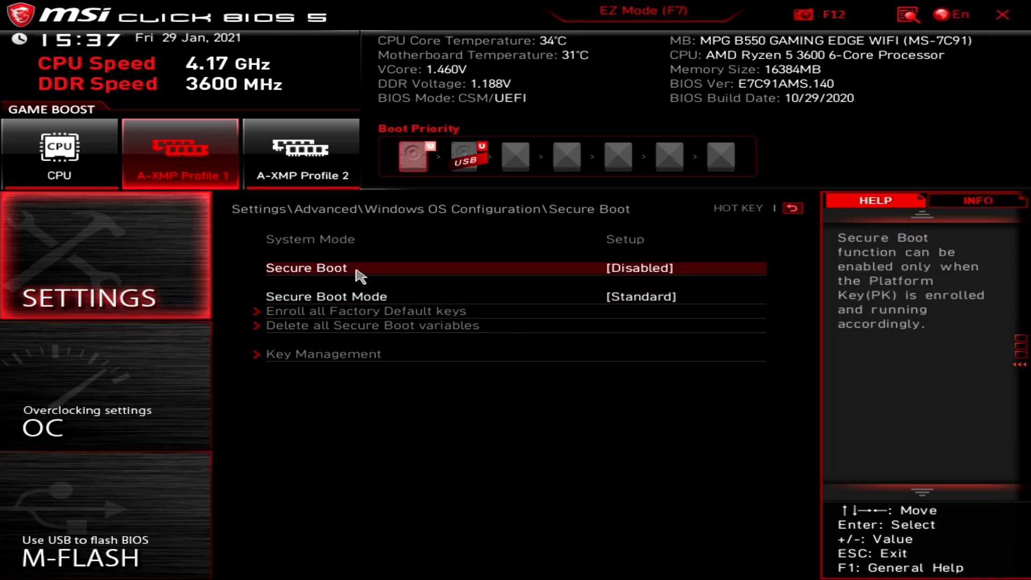
pyautogui.click(357, 295)
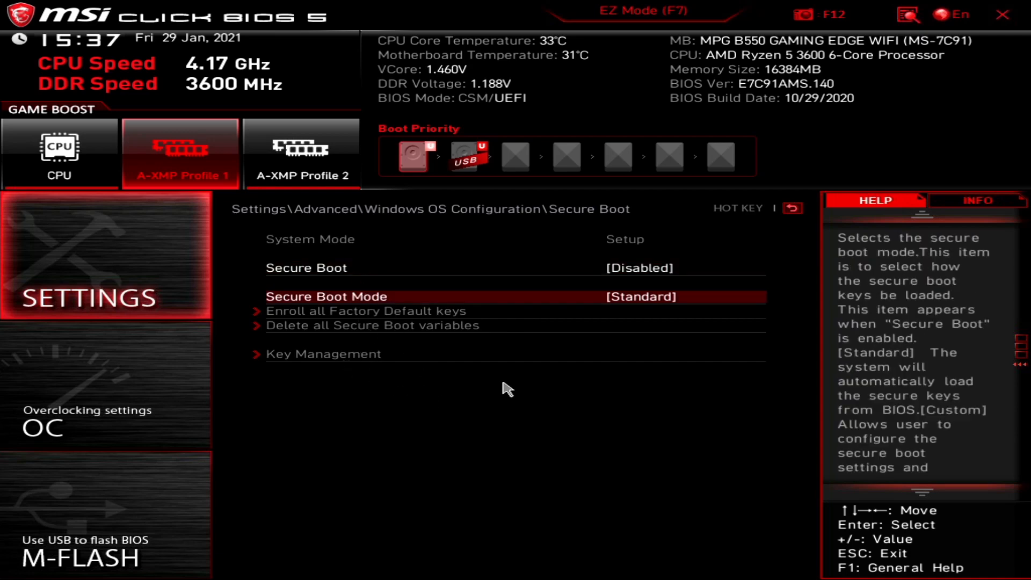
pyautogui.press('Up')
pyautogui.press('Down')
pyautogui.click(792, 210)
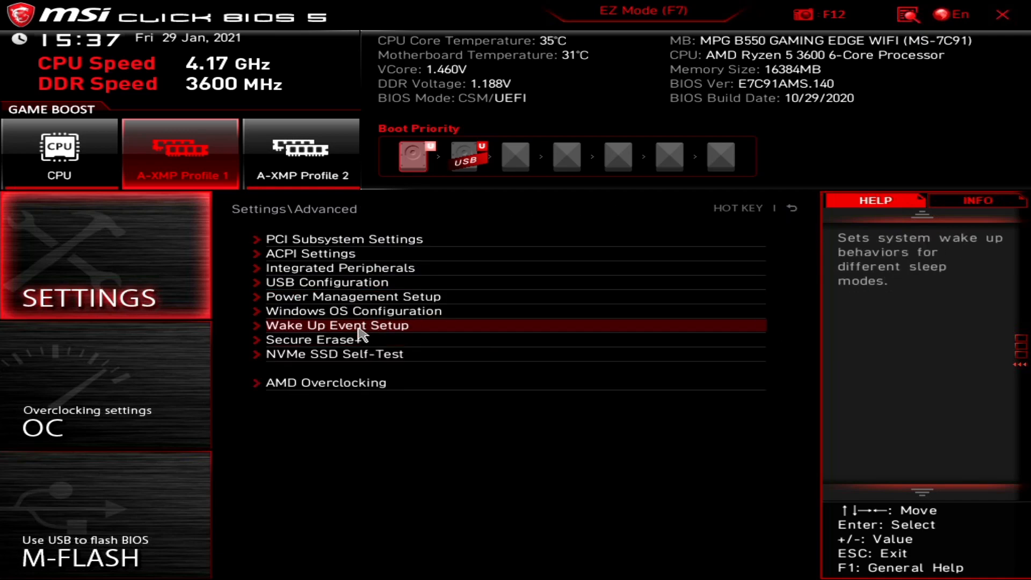
pyautogui.click(346, 328)
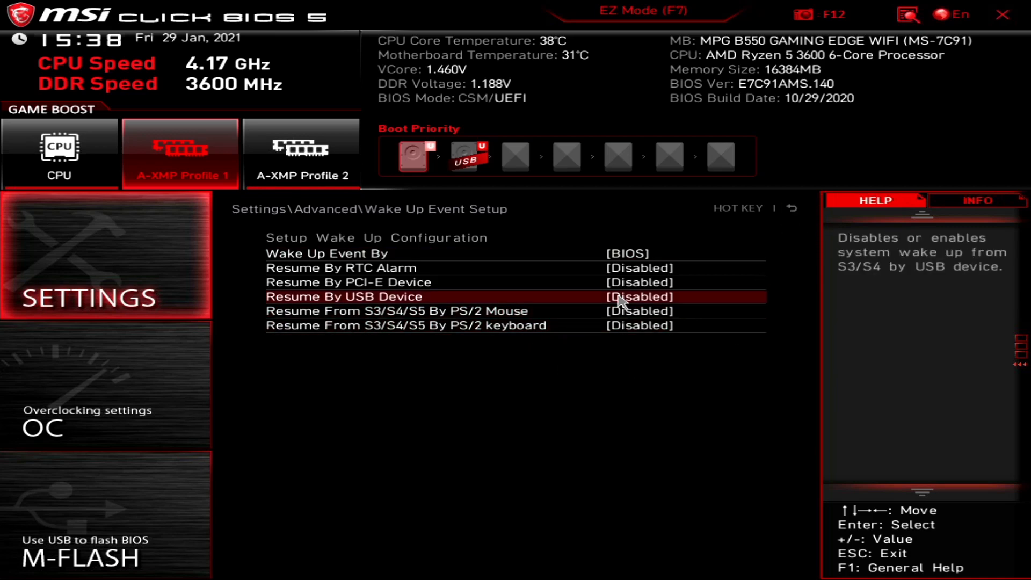
pyautogui.click(794, 210)
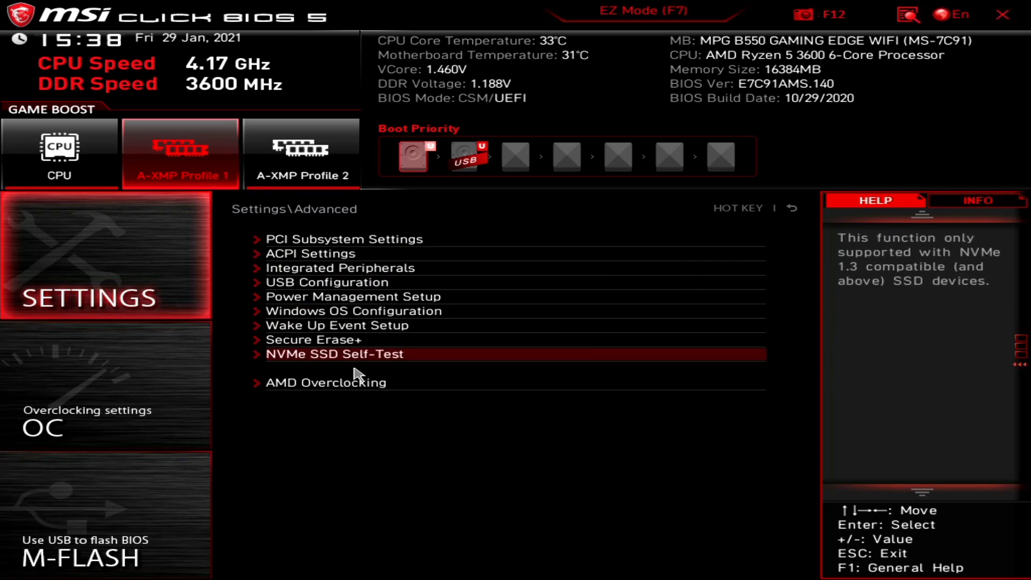
pyautogui.click(307, 355)
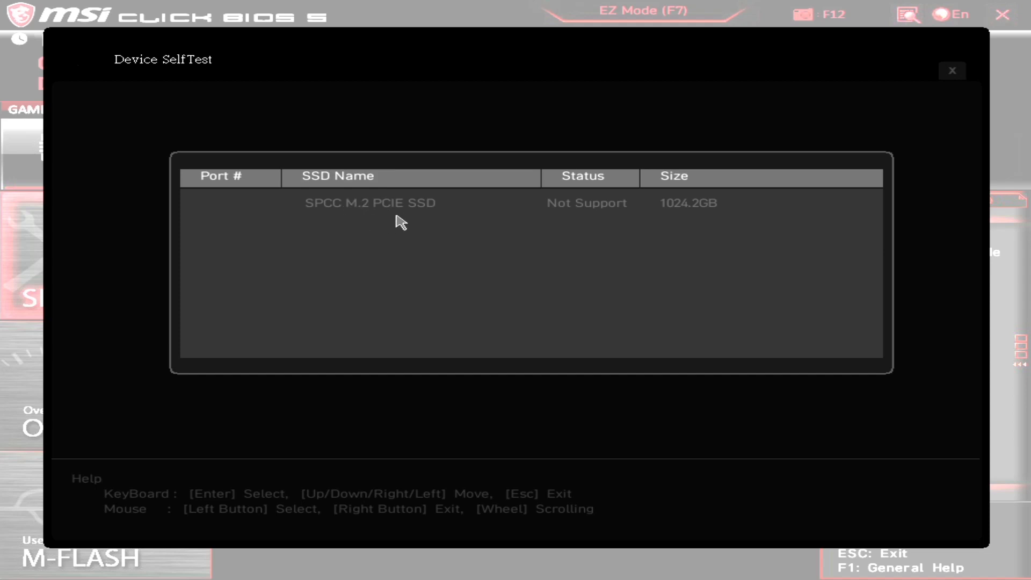
pyautogui.click(951, 72)
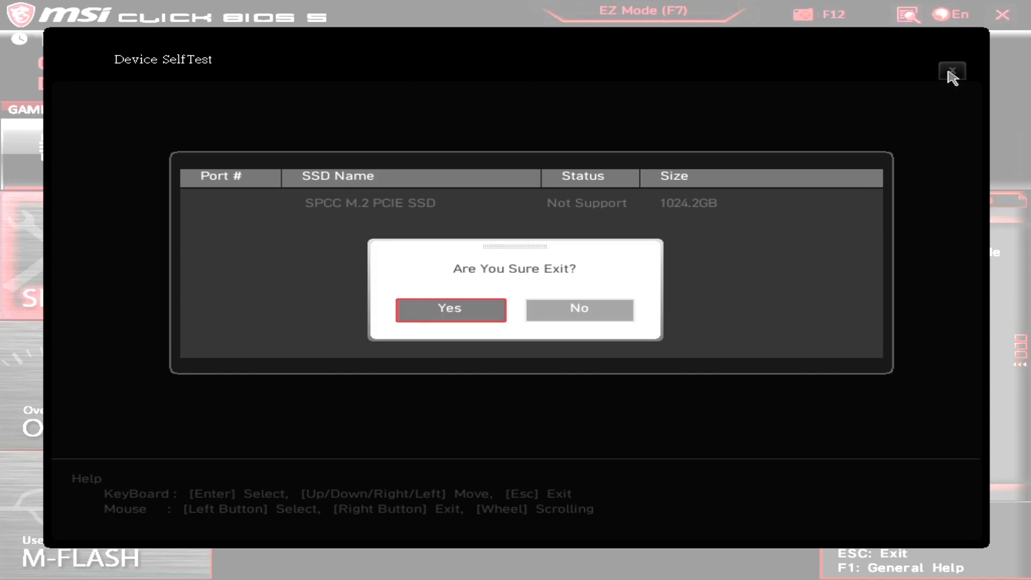
pyautogui.click(439, 311)
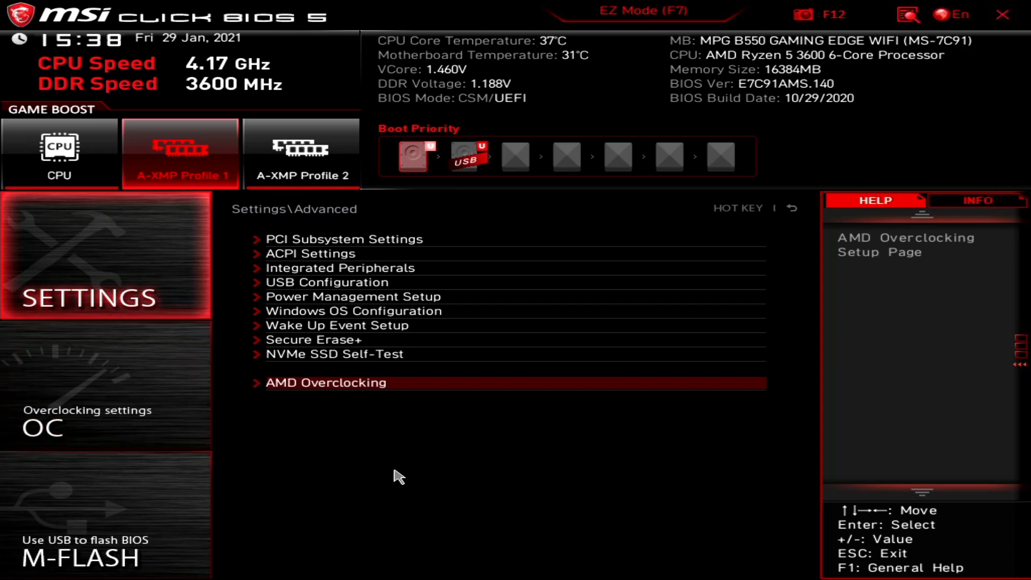
# Look through AMD Overclocking's Manual CPU Overclocking with CPU Voltage left at 0, then back out to Settings.
pyautogui.click(334, 385)
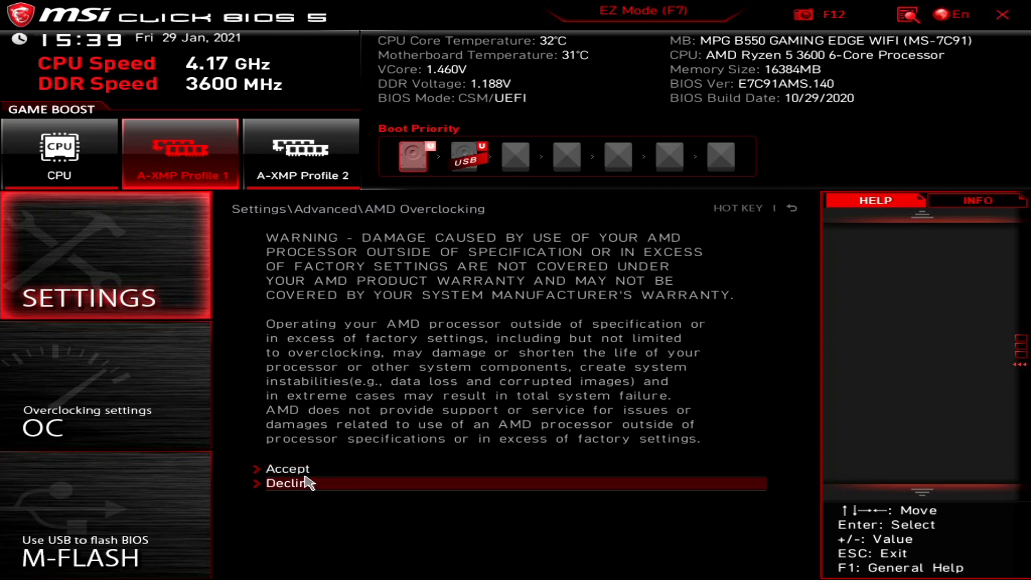
pyautogui.click(288, 469)
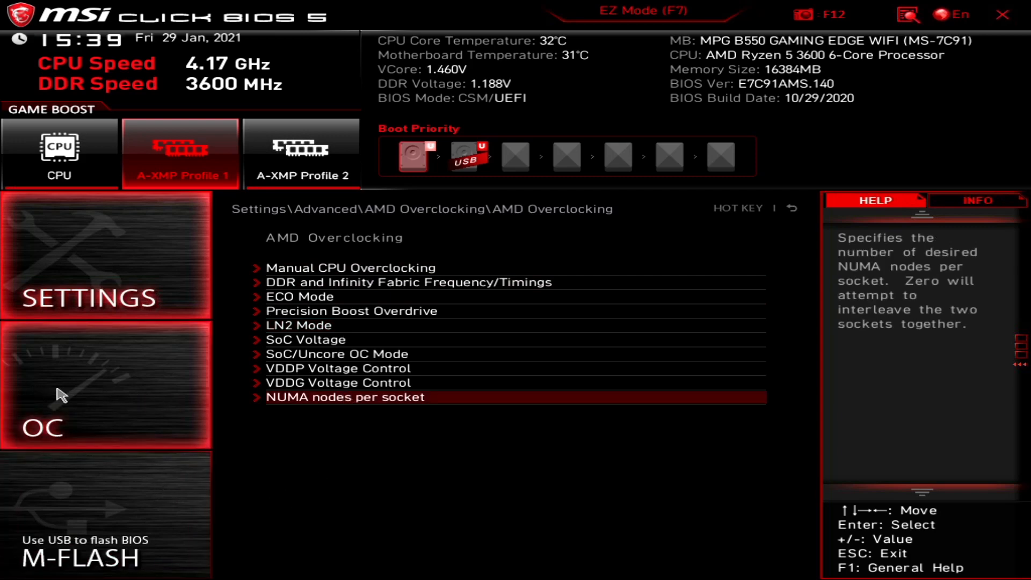
pyautogui.click(339, 270)
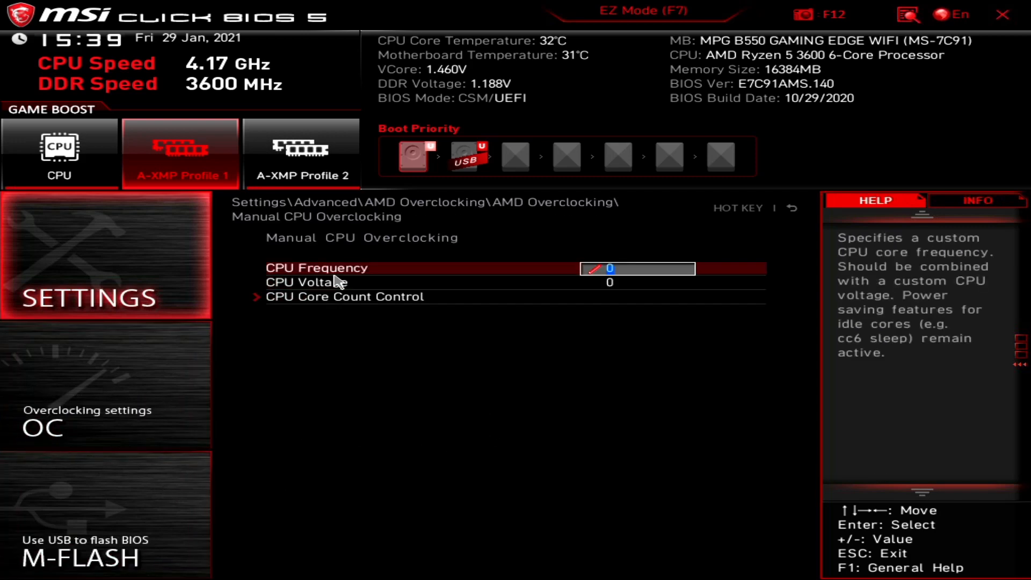
pyautogui.click(453, 294)
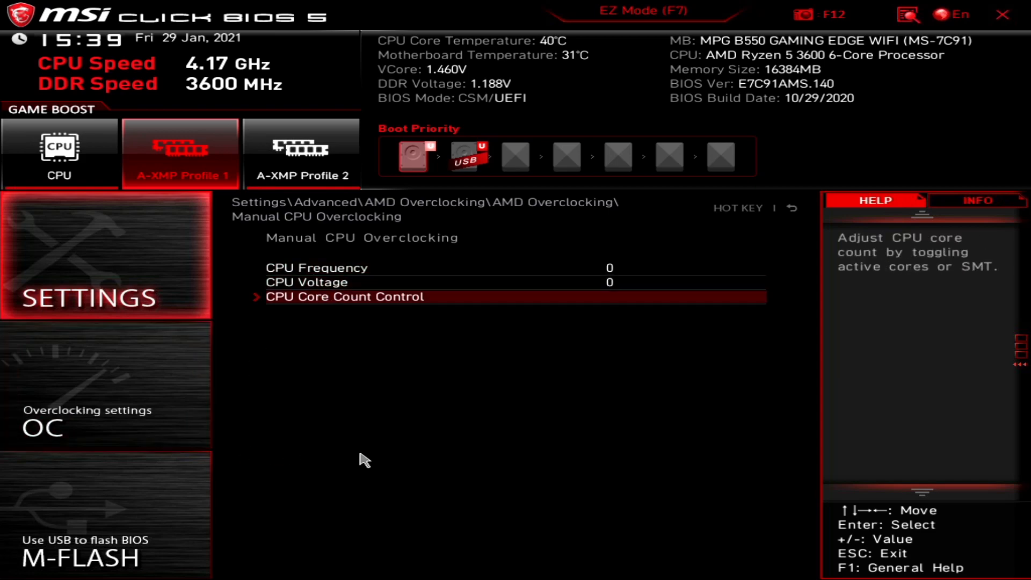
pyautogui.click(785, 210)
pyautogui.click(792, 210)
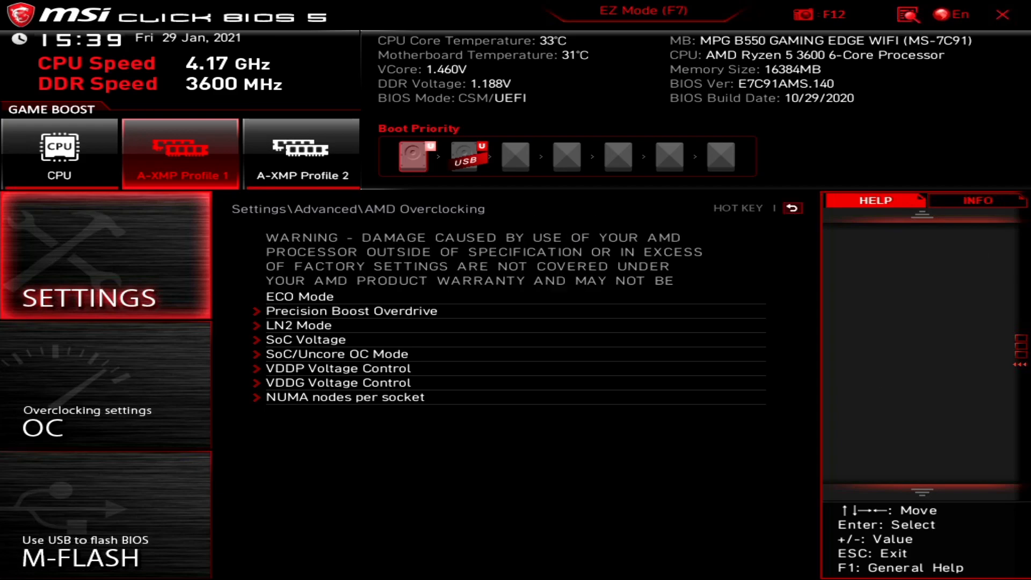
pyautogui.click(792, 211)
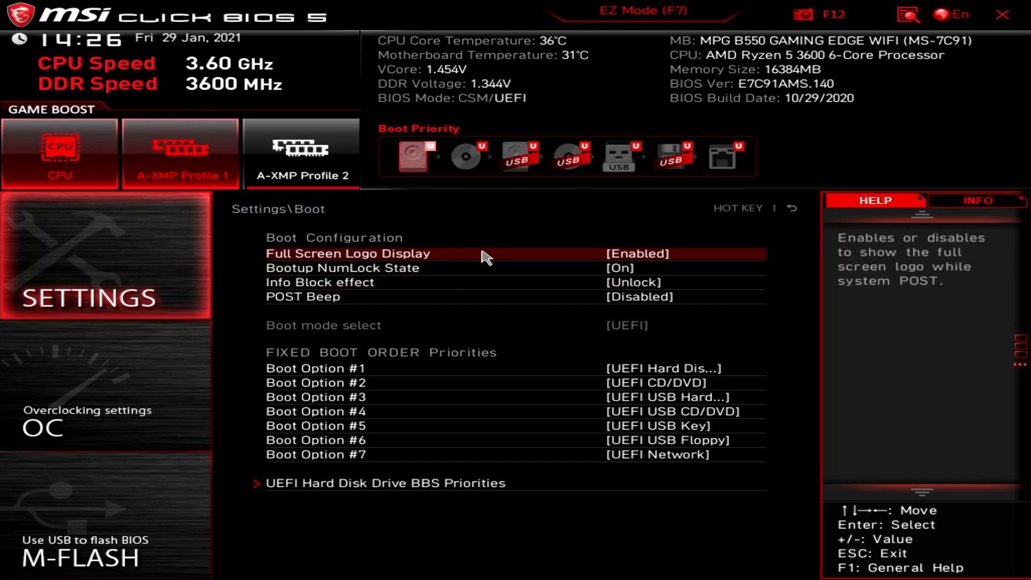
# Turn Full Screen Logo Display off and back on, and view the Info Block effect choices.
pyautogui.click(486, 258)
pyautogui.click(399, 313)
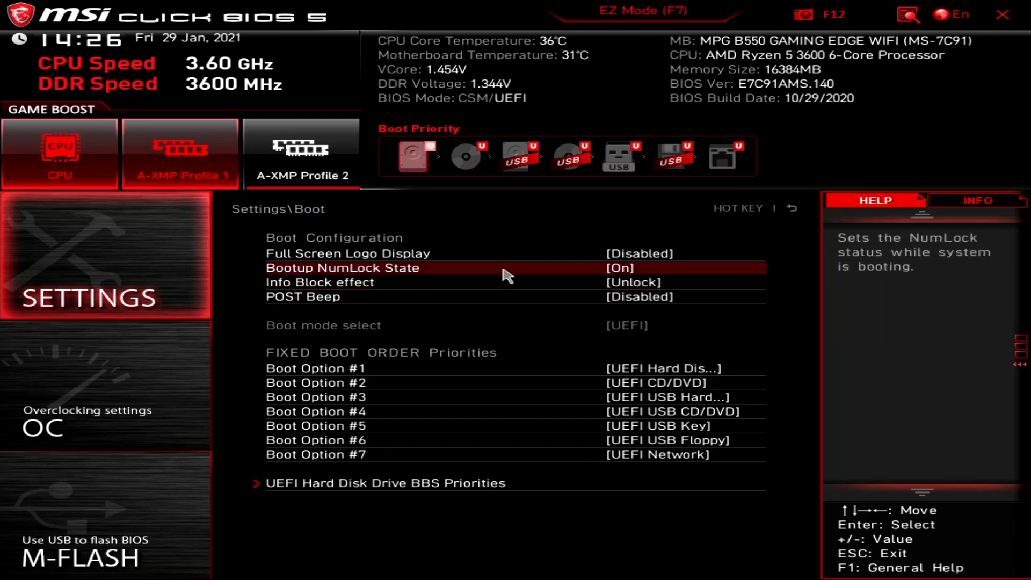
pyautogui.click(523, 262)
pyautogui.click(395, 334)
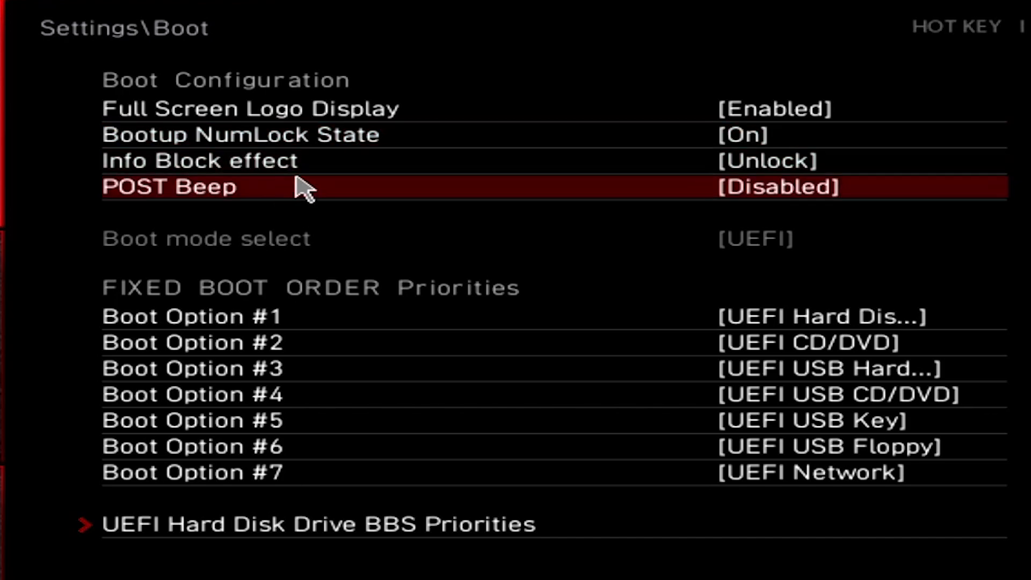
pyautogui.click(210, 160)
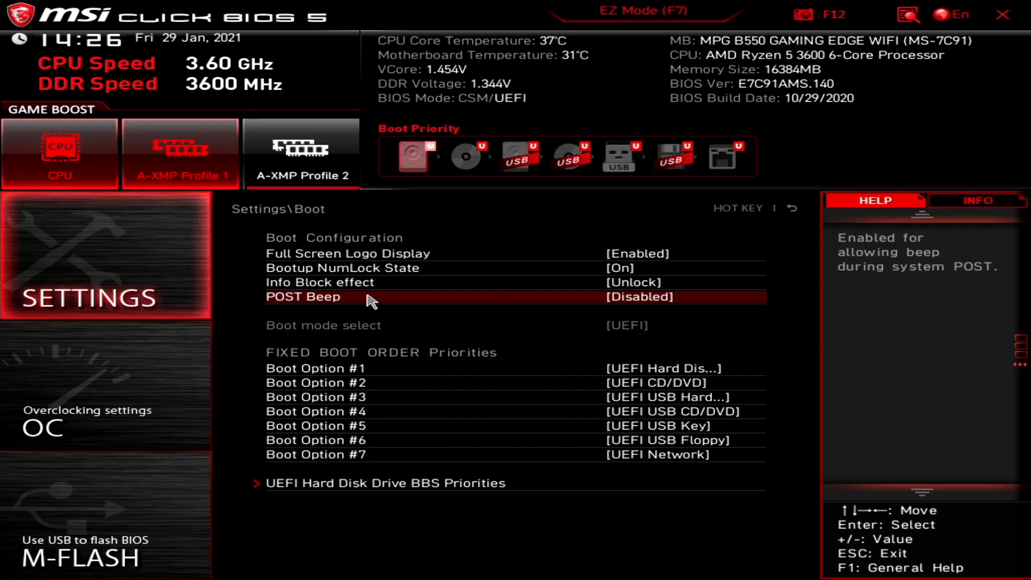
# Set POST Beep to Enabled.
pyautogui.click(367, 297)
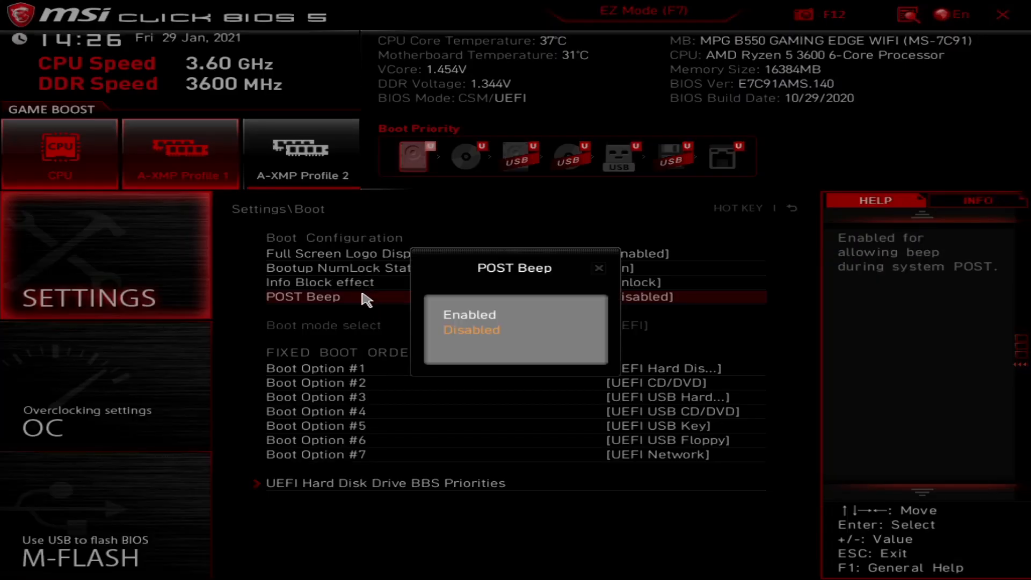
pyautogui.press('Up')
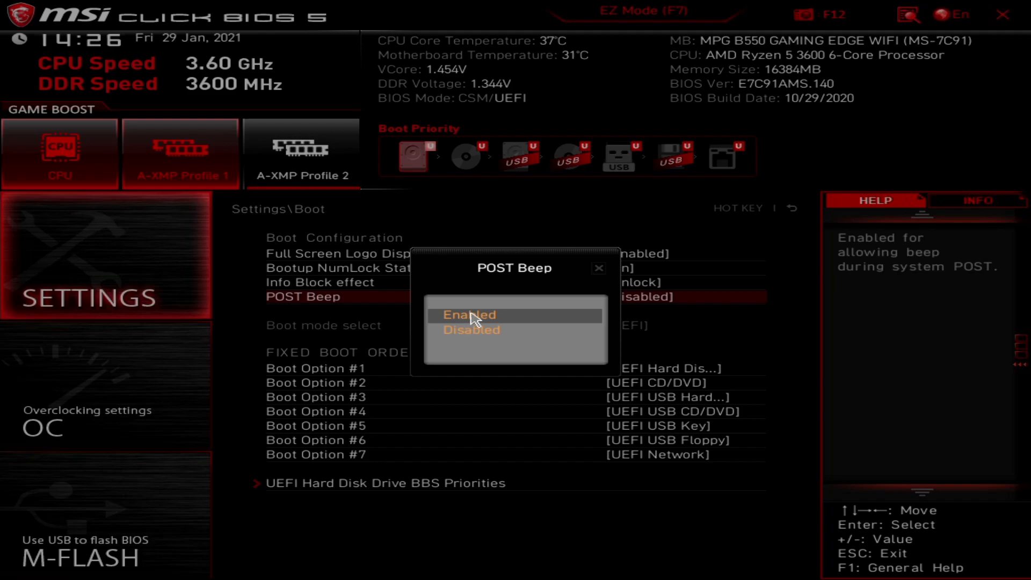
pyautogui.press('Down')
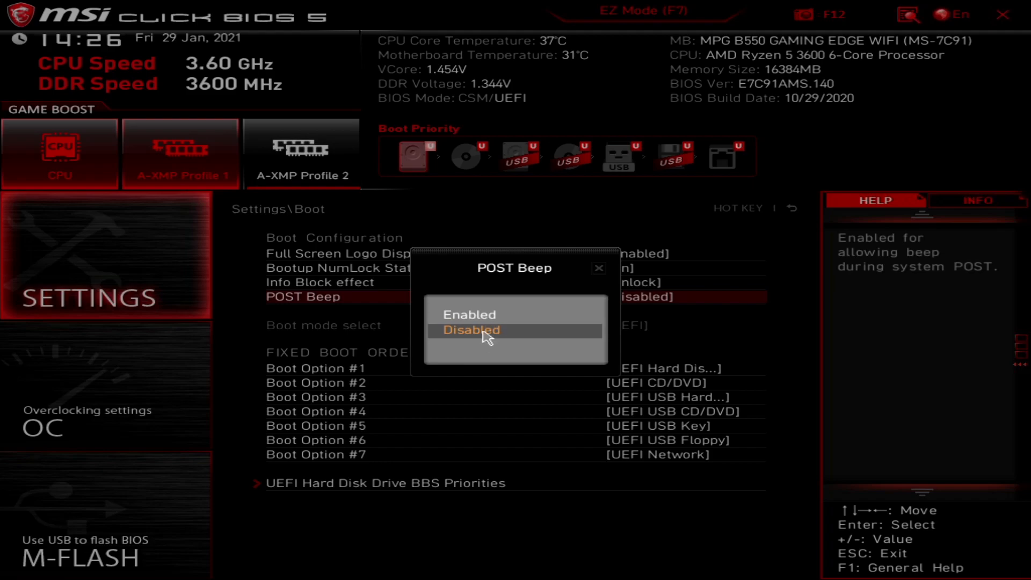
pyautogui.press('Up')
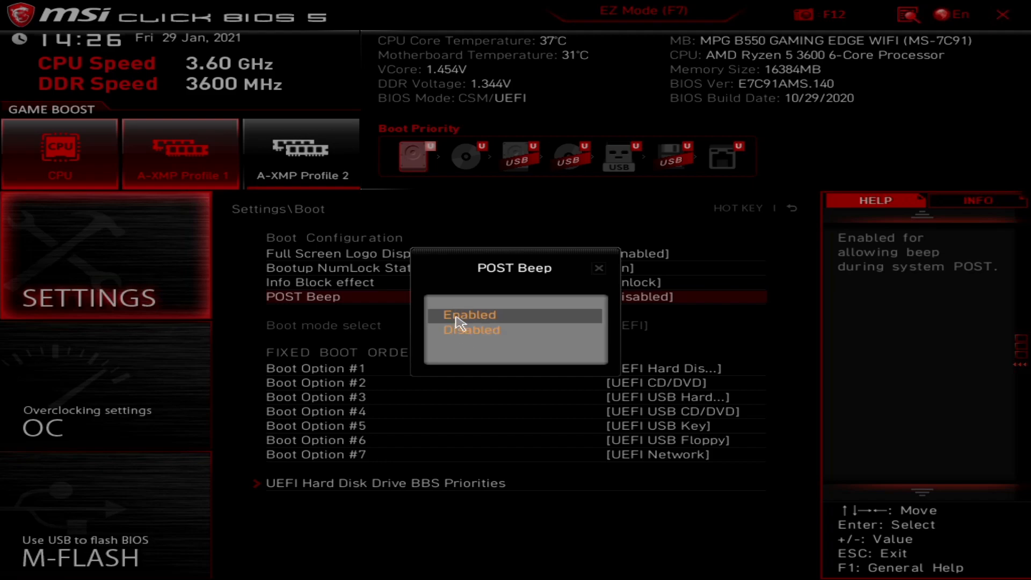
pyautogui.press('Return')
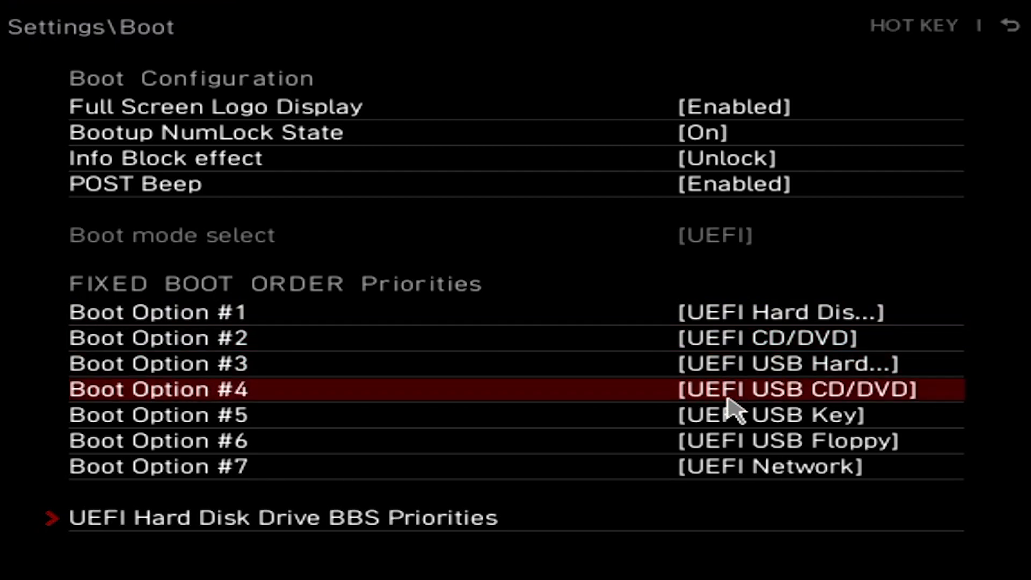
# Set Boot Options #3, #4, #5, #6 and #7 to Disabled.
pyautogui.click(710, 371)
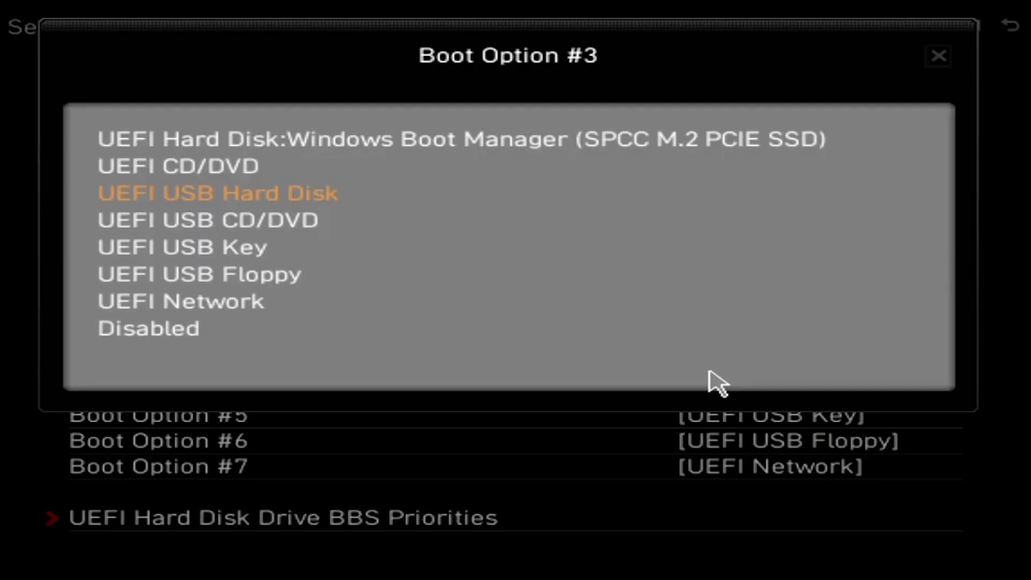
pyautogui.click(167, 173)
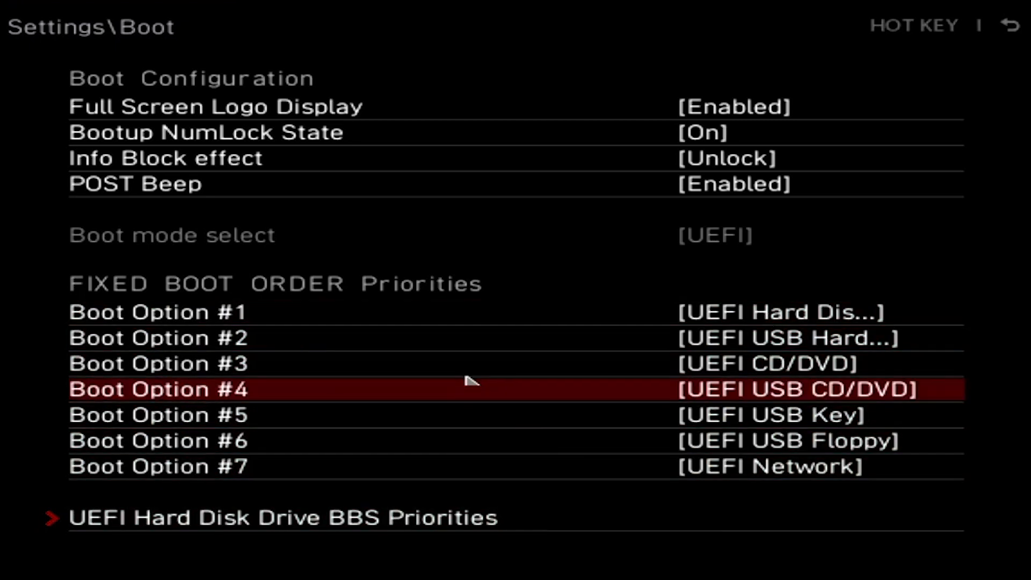
pyautogui.click(725, 369)
pyautogui.click(141, 331)
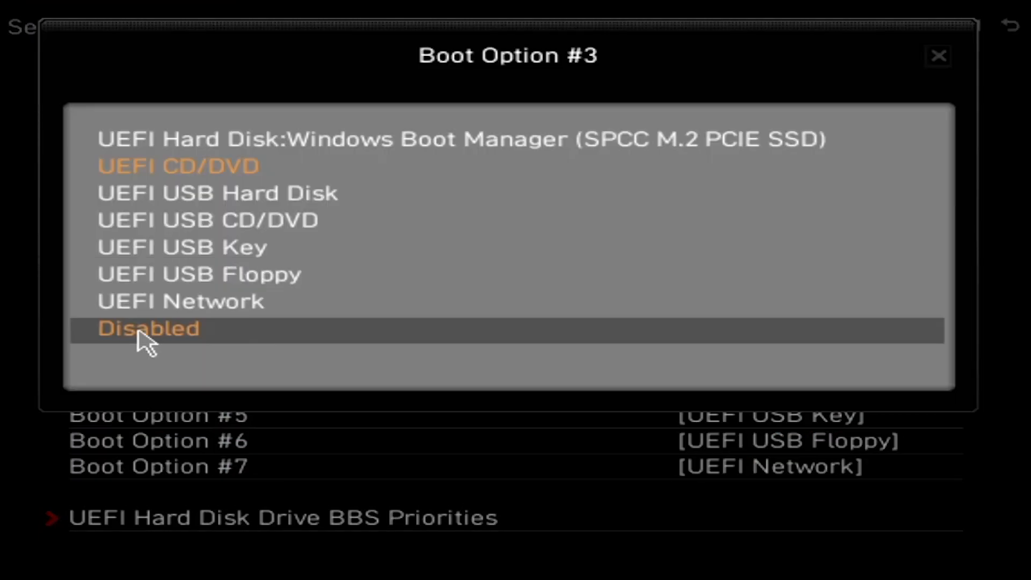
pyautogui.click(718, 390)
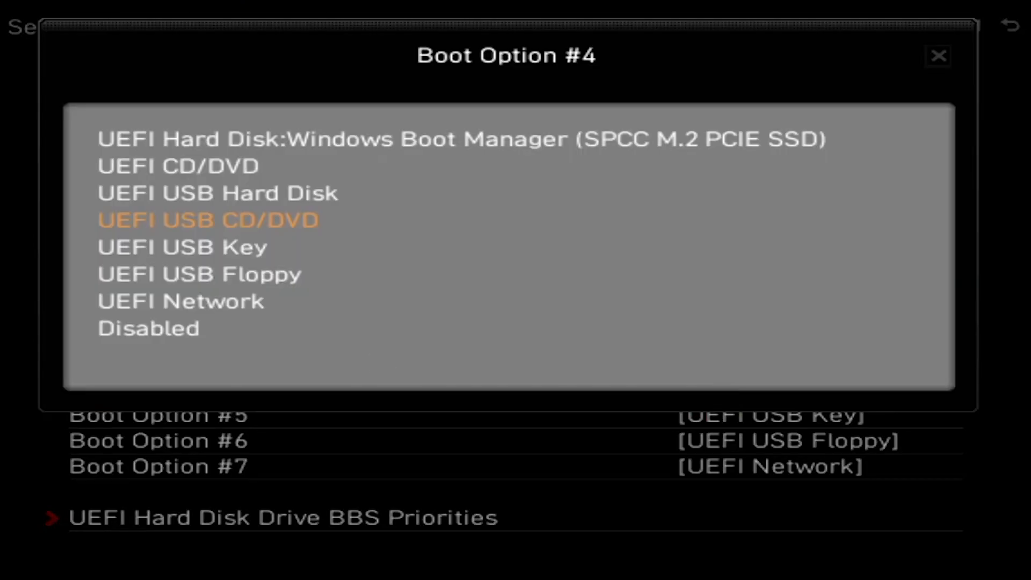
pyautogui.click(147, 329)
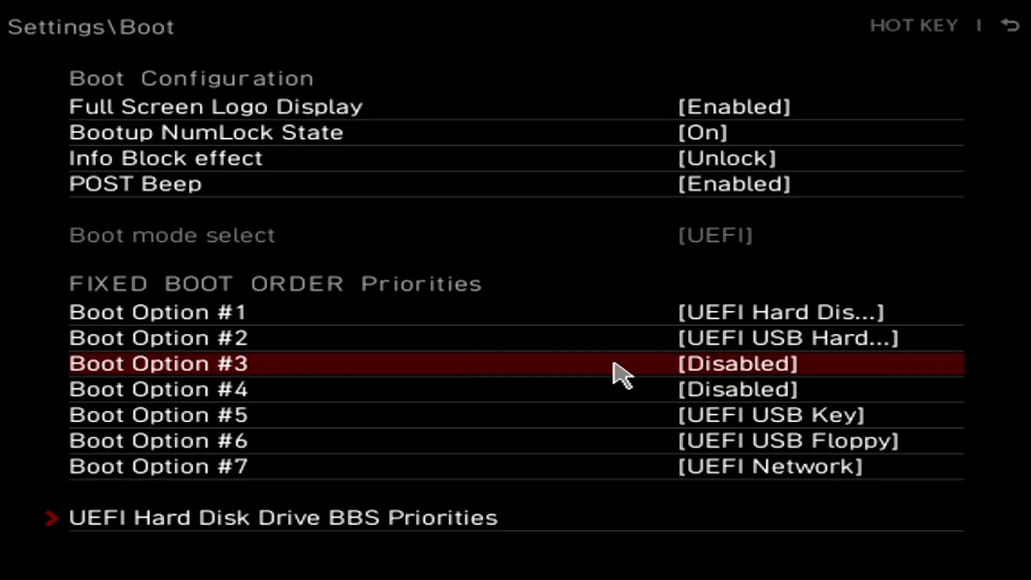
pyautogui.click(714, 421)
pyautogui.click(148, 329)
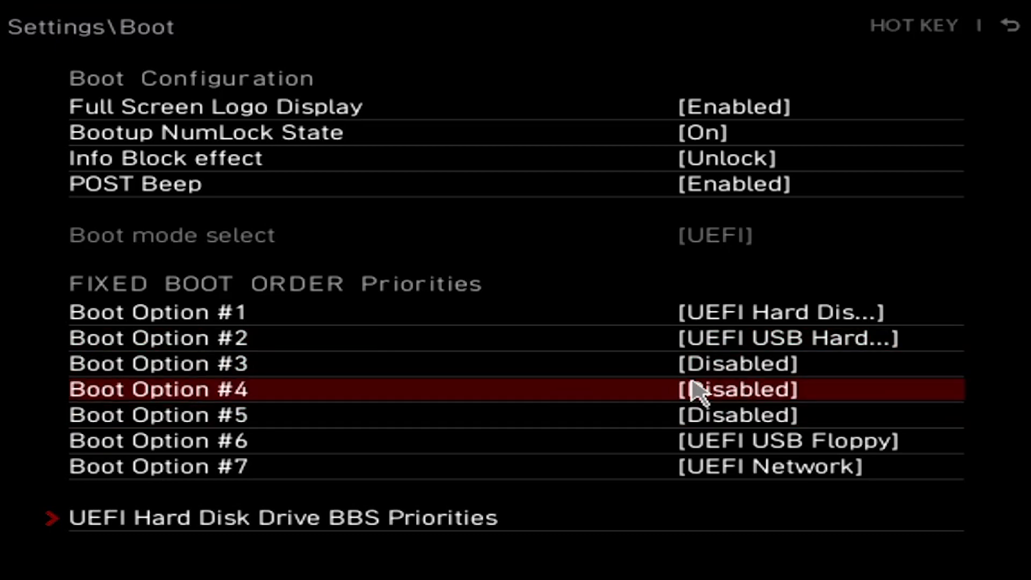
pyautogui.click(711, 440)
pyautogui.click(129, 331)
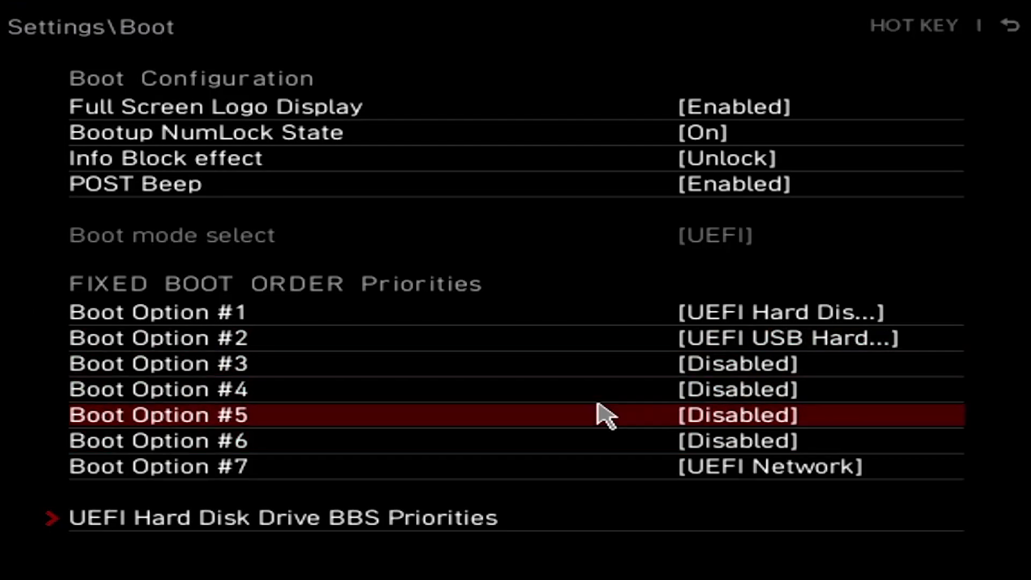
pyautogui.click(725, 466)
pyautogui.click(148, 329)
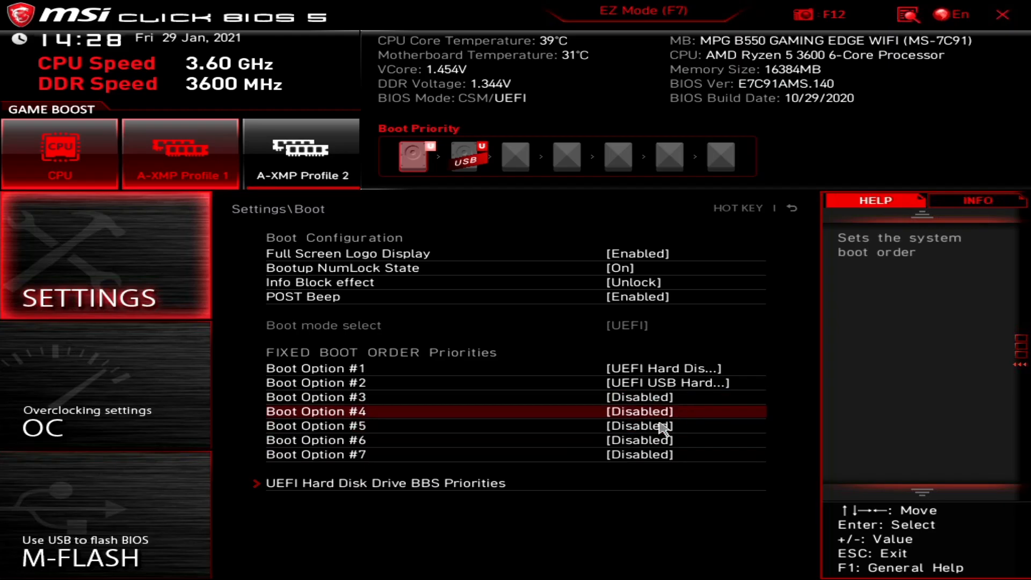
# Keep Windows Boot Manager as hard disk Boot Option #1 in UEFI BBS Priorities, then return to Settings.
pyautogui.click(326, 485)
pyautogui.click(428, 246)
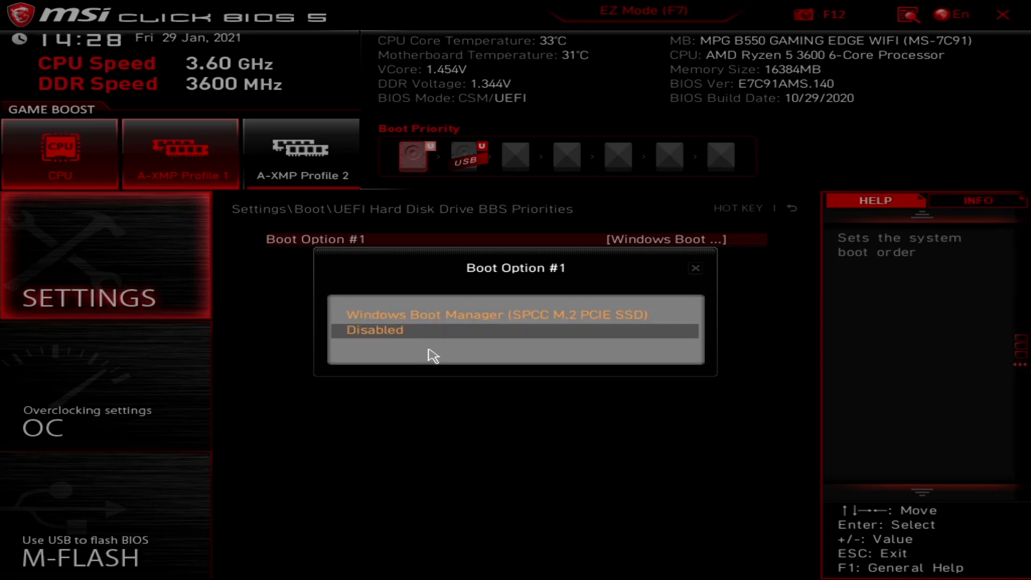
pyautogui.click(418, 317)
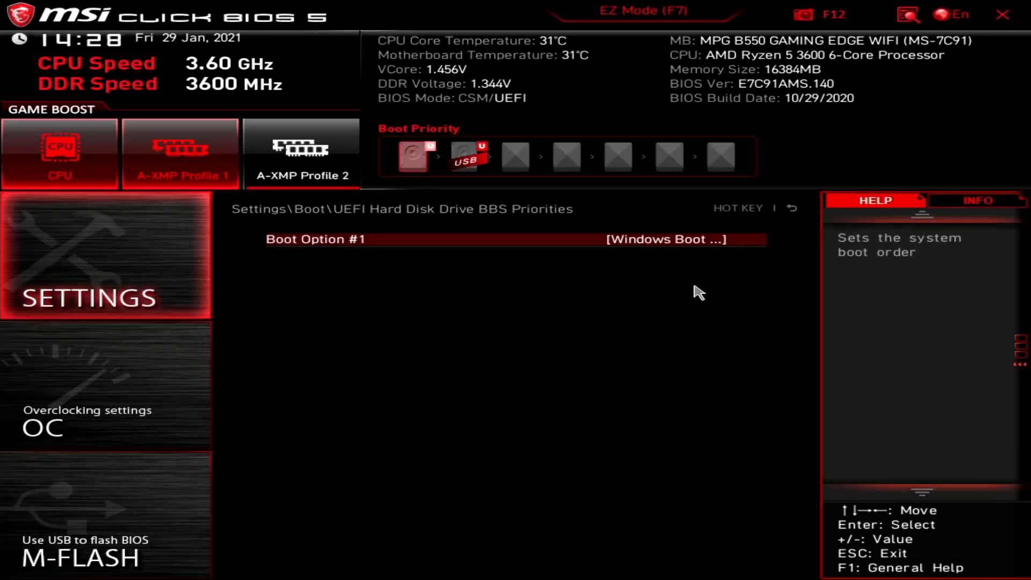
pyautogui.click(67, 260)
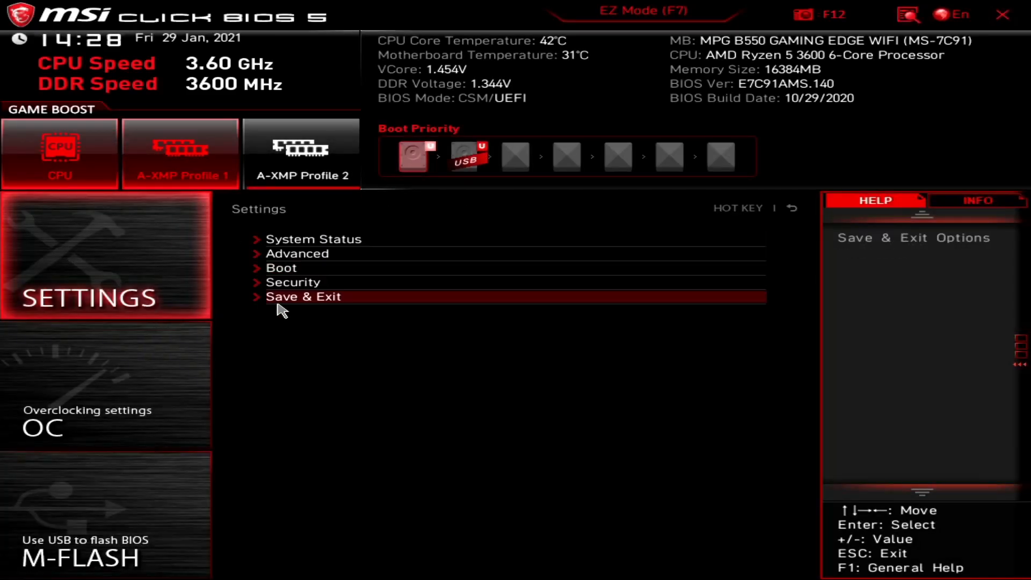
pyautogui.click(322, 283)
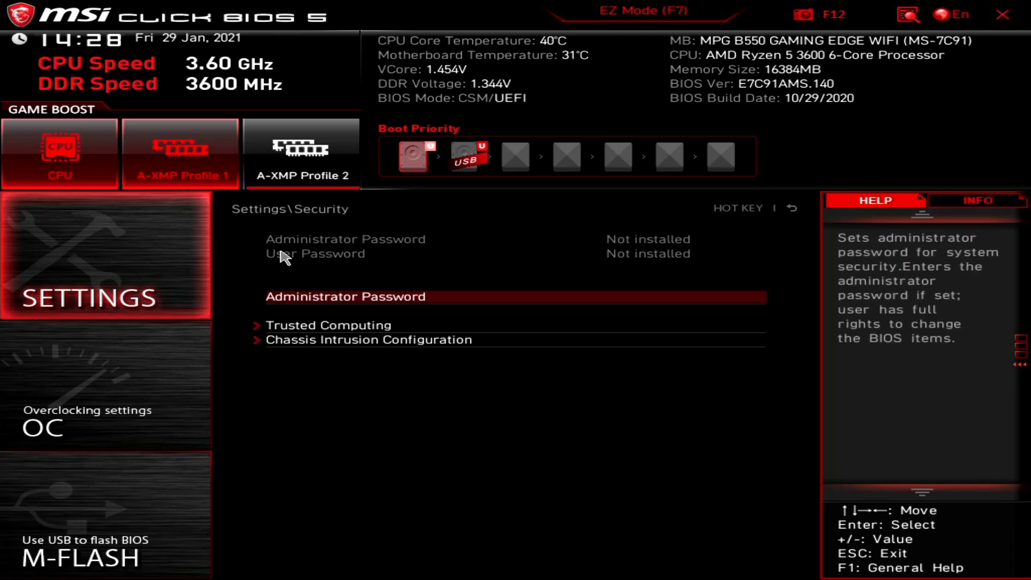
pyautogui.click(335, 327)
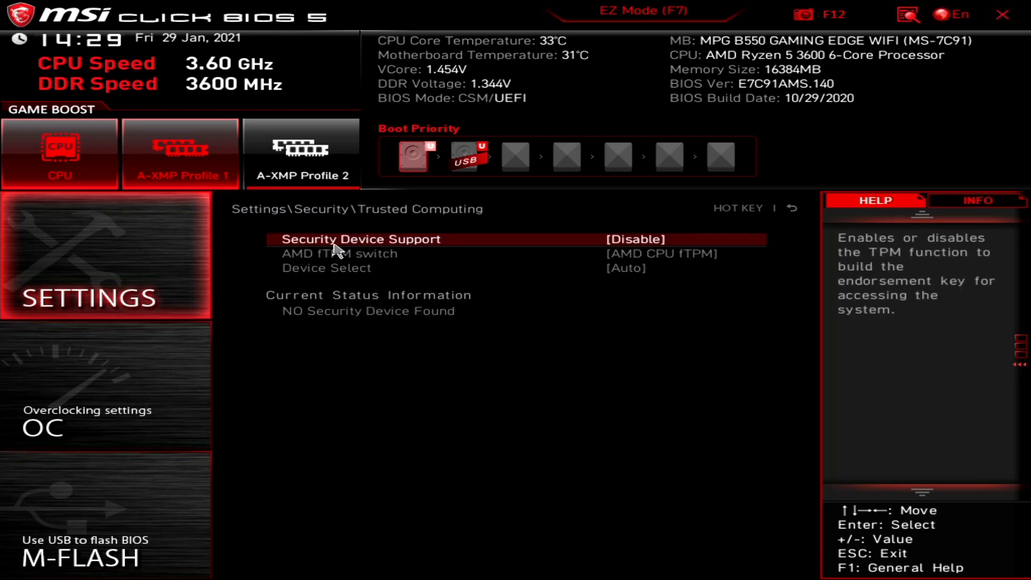
pyautogui.click(77, 266)
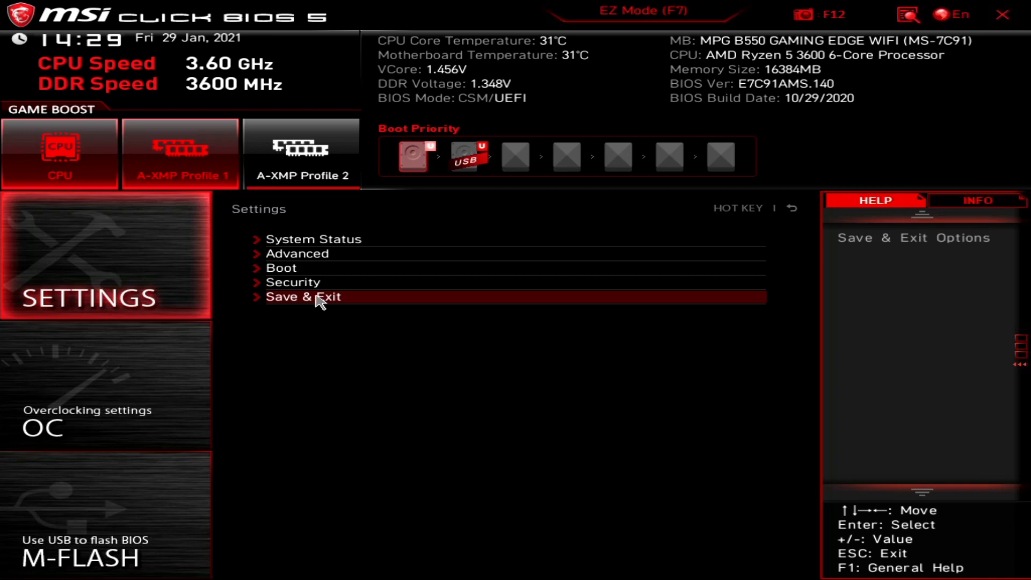
# Open the Overclocking page and switch OC Explore Mode to Expert to reveal more options.
pyautogui.click(81, 395)
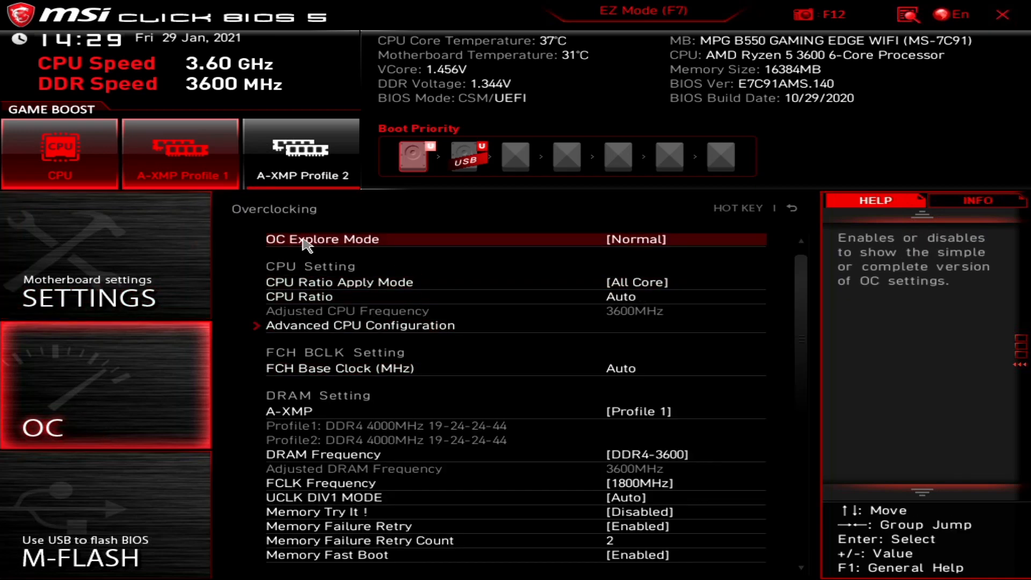
pyautogui.click(423, 242)
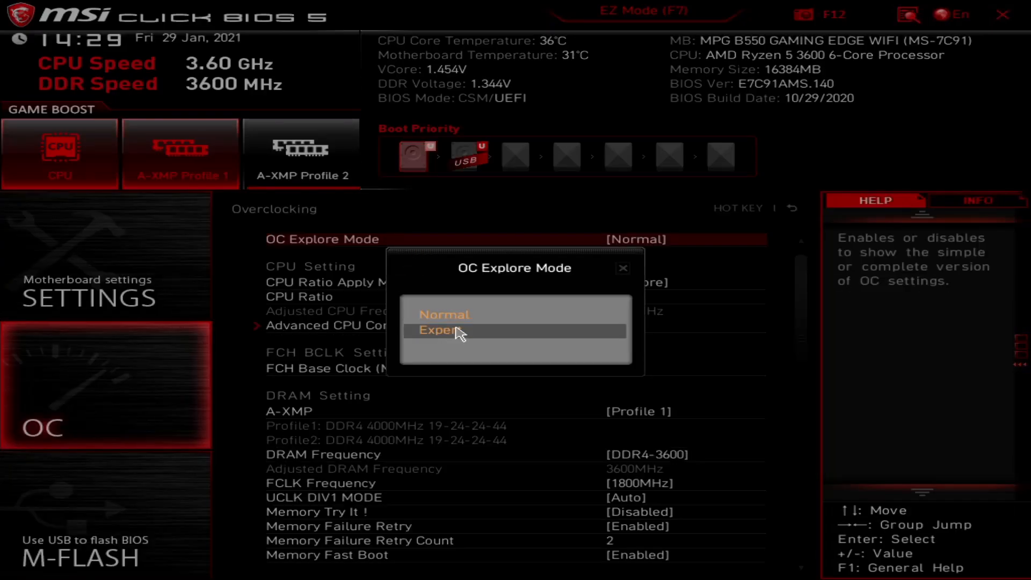
pyautogui.click(459, 332)
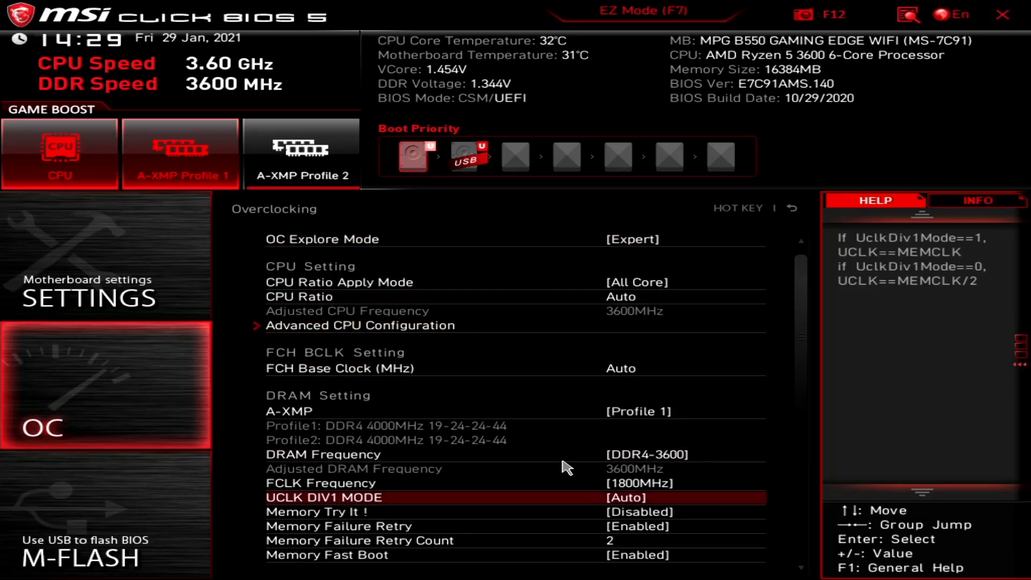
pyautogui.scroll(-6, 537, 489)
pyautogui.scroll(5, 408, 545)
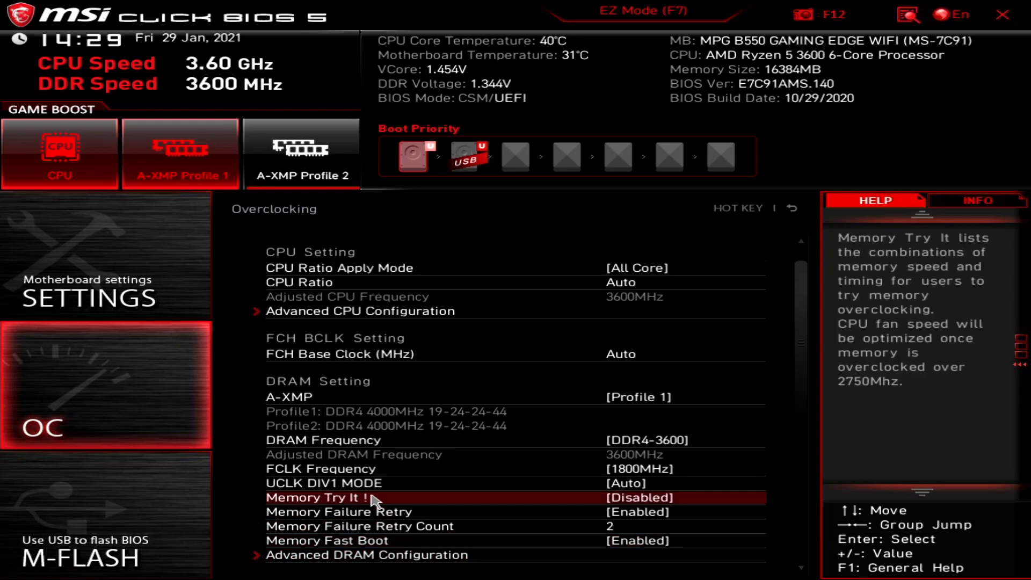
pyautogui.scroll(1, 375, 501)
# Set OC Explore Mode back to Normal and show the CPU Ratio Apply Mode choices.
pyautogui.click(344, 241)
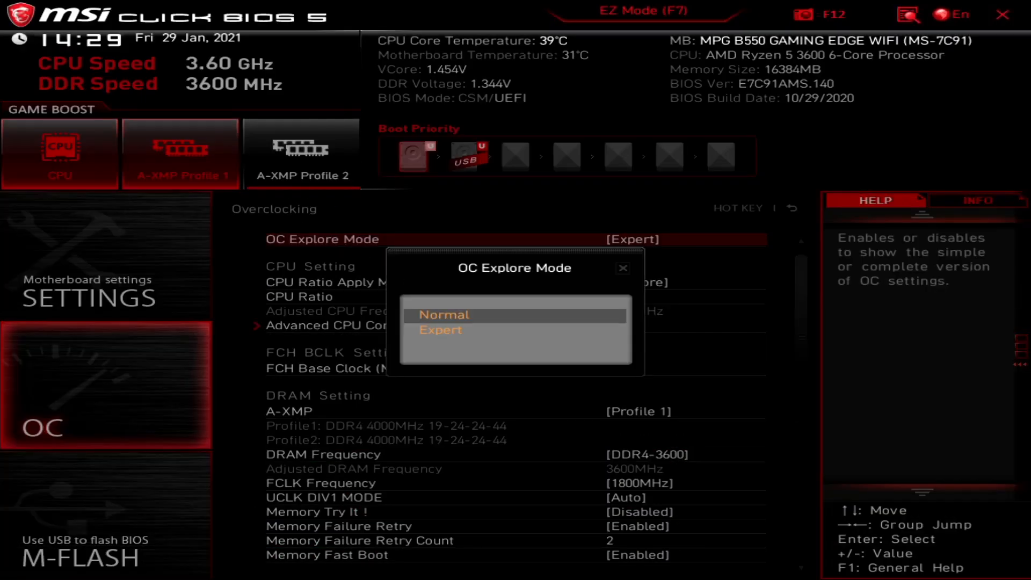
pyautogui.click(445, 315)
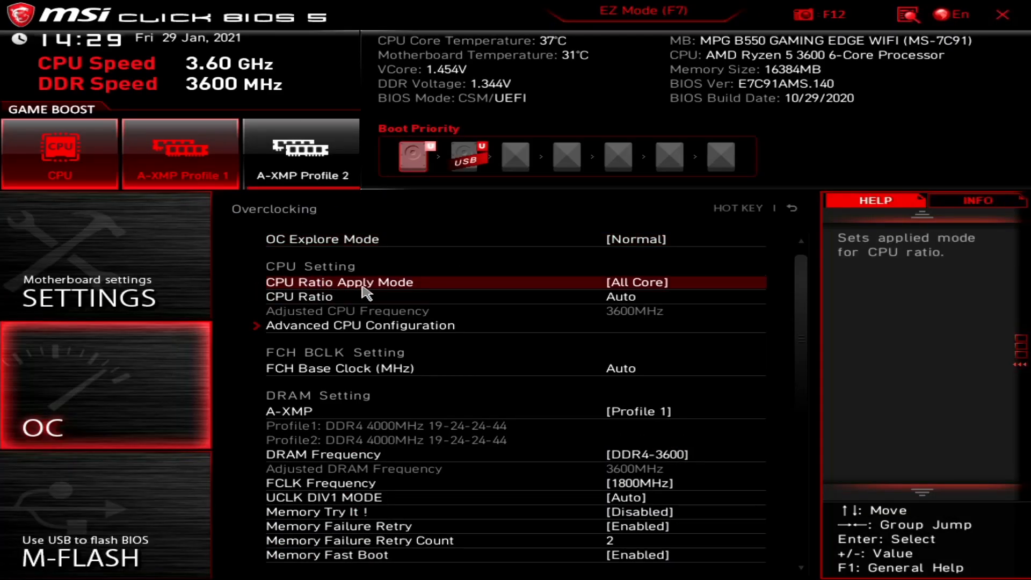
pyautogui.click(392, 287)
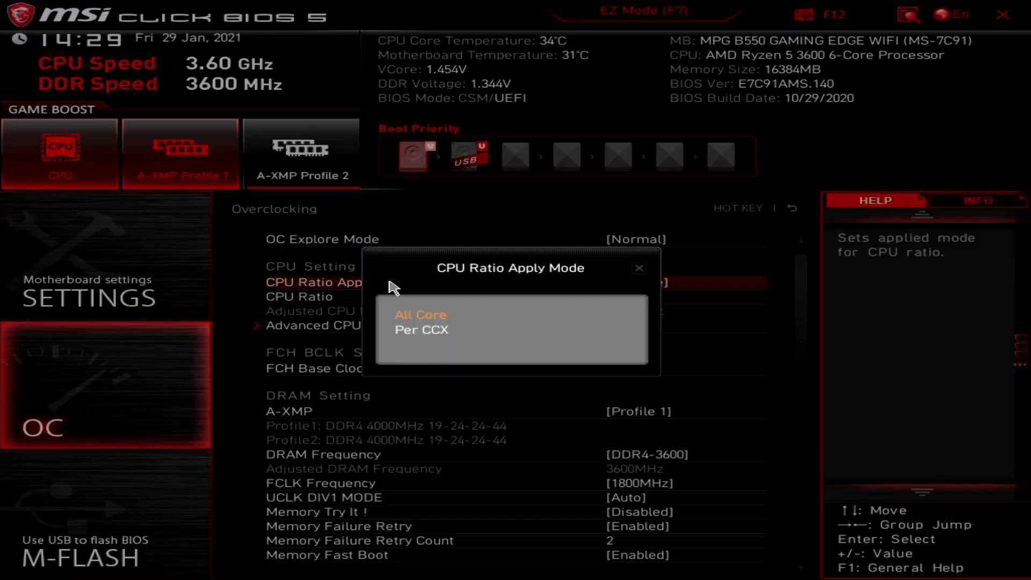
# Keep CPU Ratio Apply Mode at All Core, leave CPU Ratio at Auto, and open Advanced CPU Configuration.
pyautogui.click(412, 319)
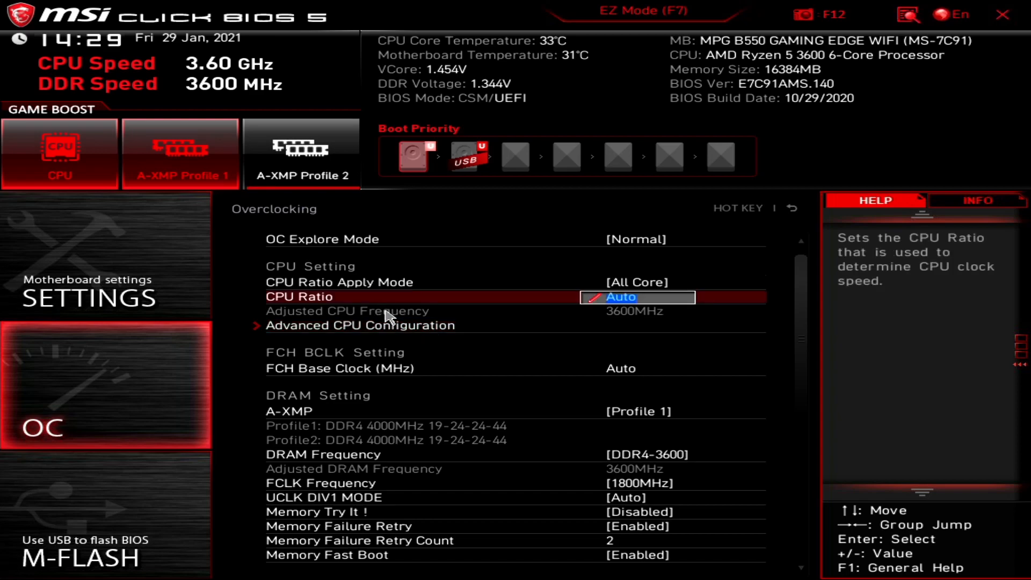
pyautogui.click(526, 300)
pyautogui.click(471, 369)
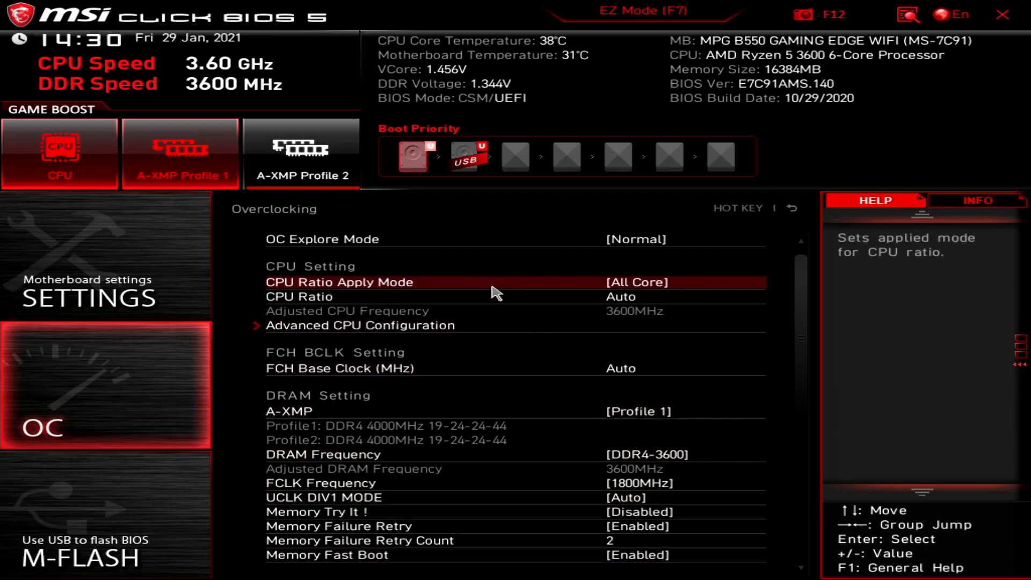
pyautogui.click(490, 297)
pyautogui.click(355, 298)
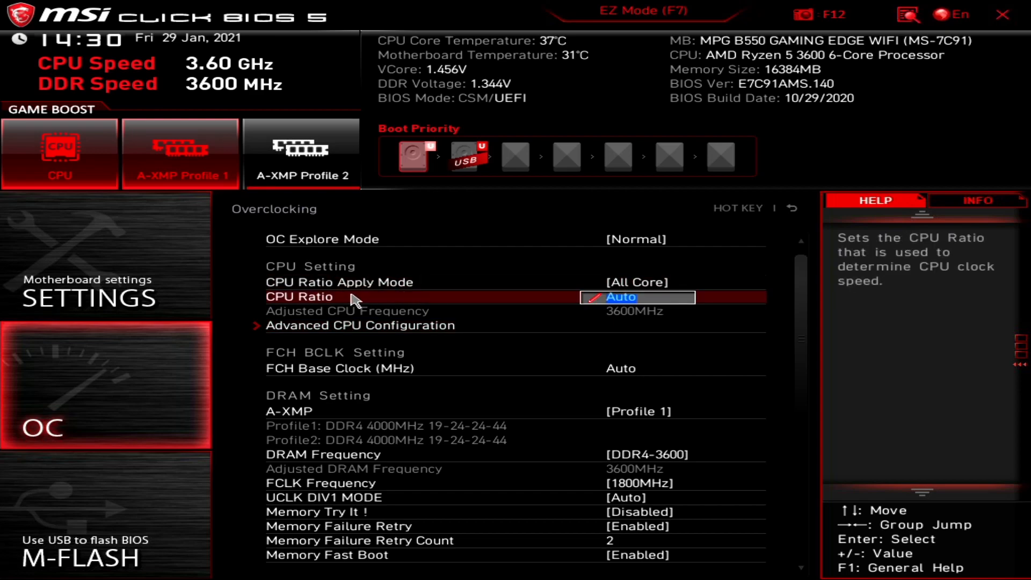
pyautogui.click(319, 330)
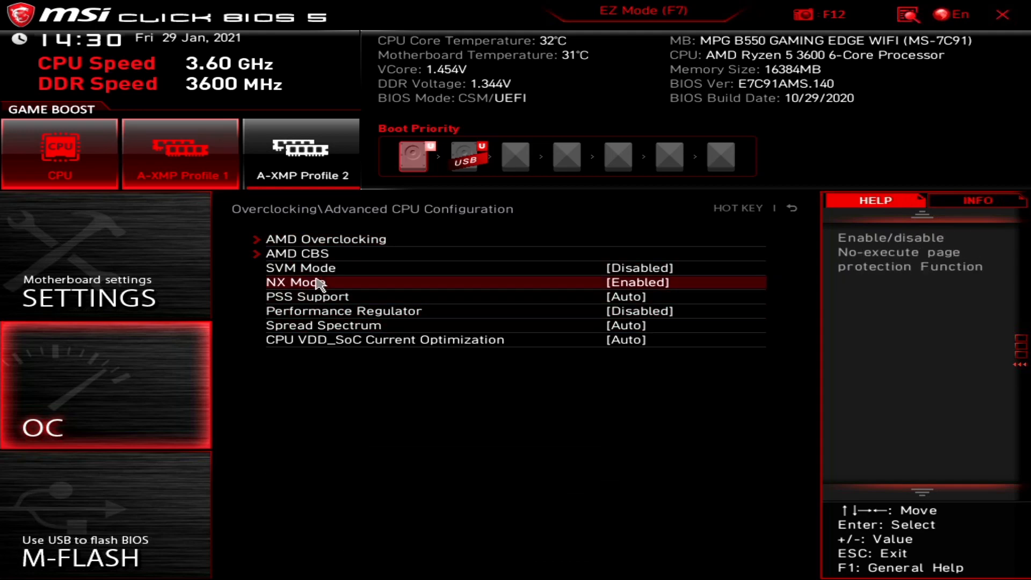
# Turn CPU Game Boost off, then return to Advanced CPU Configuration.
pyautogui.click(294, 242)
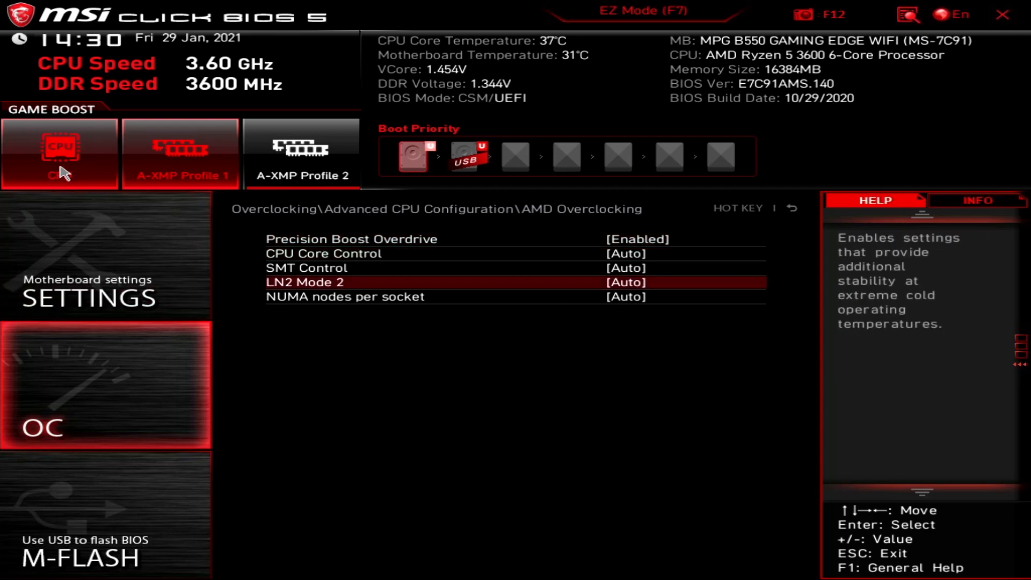
pyautogui.click(74, 156)
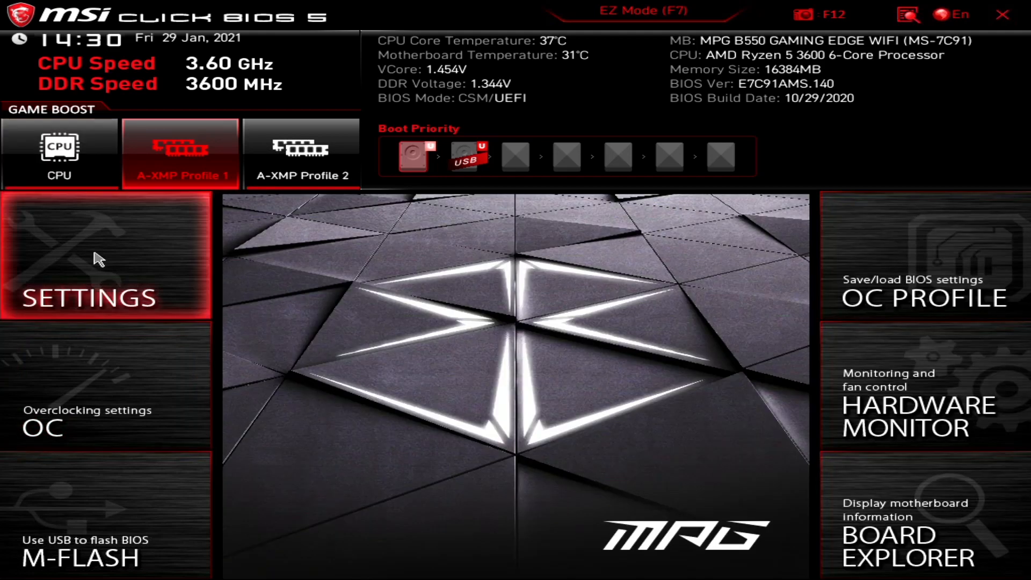
pyautogui.click(134, 387)
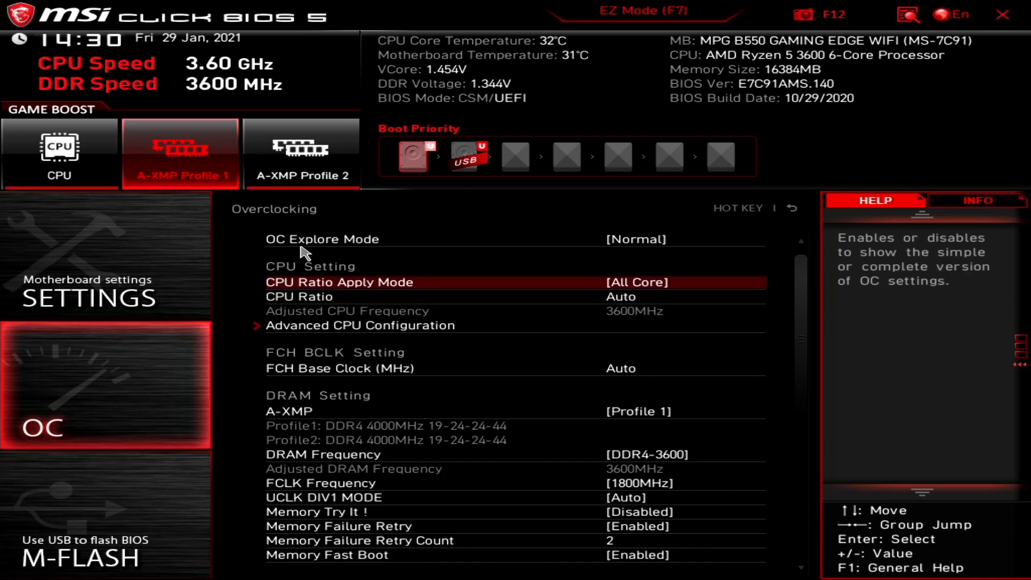
pyautogui.click(309, 325)
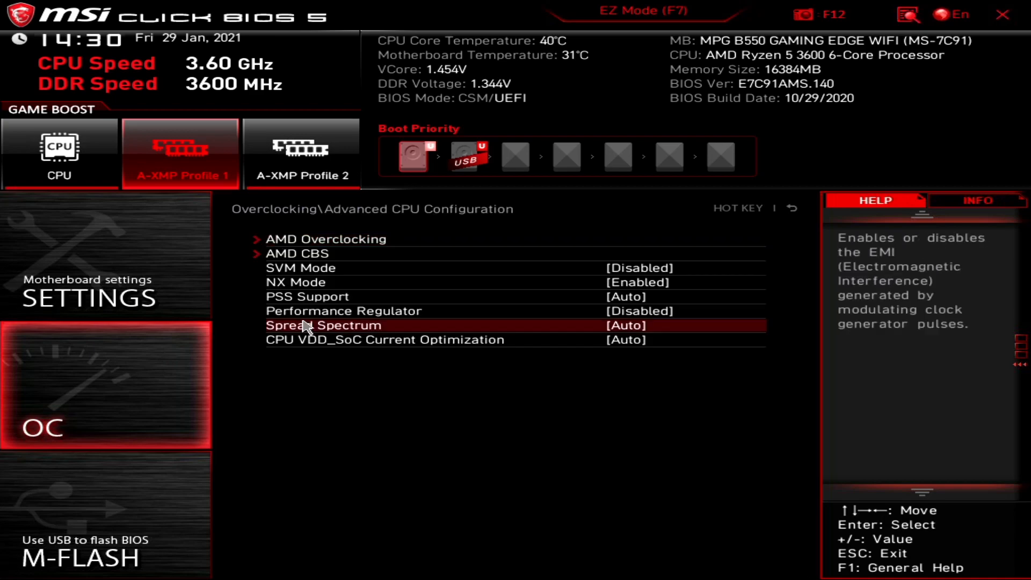
# Turn CPU Game Boost back on and return to Advanced CPU Configuration.
pyautogui.click(292, 241)
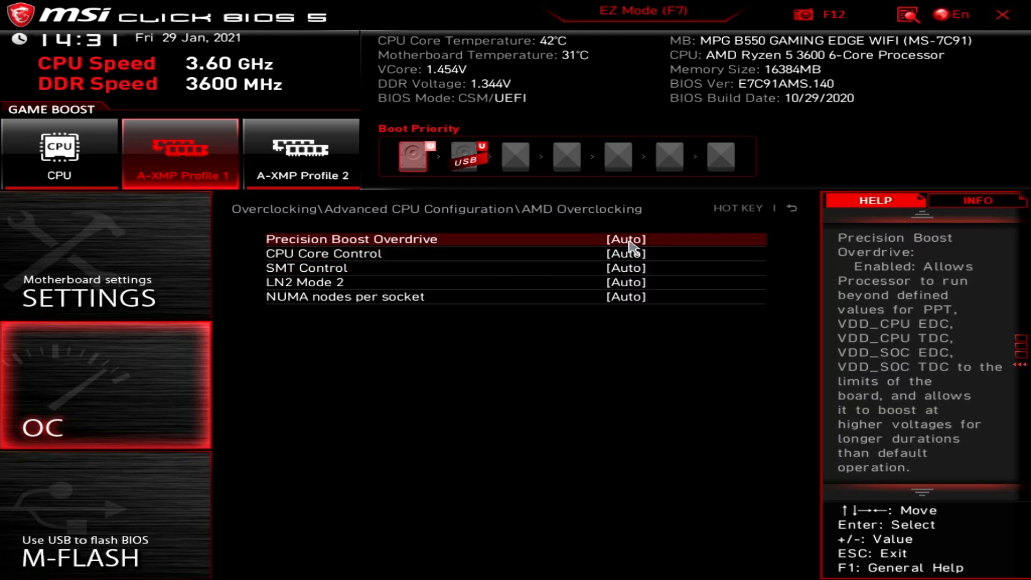
pyautogui.click(62, 155)
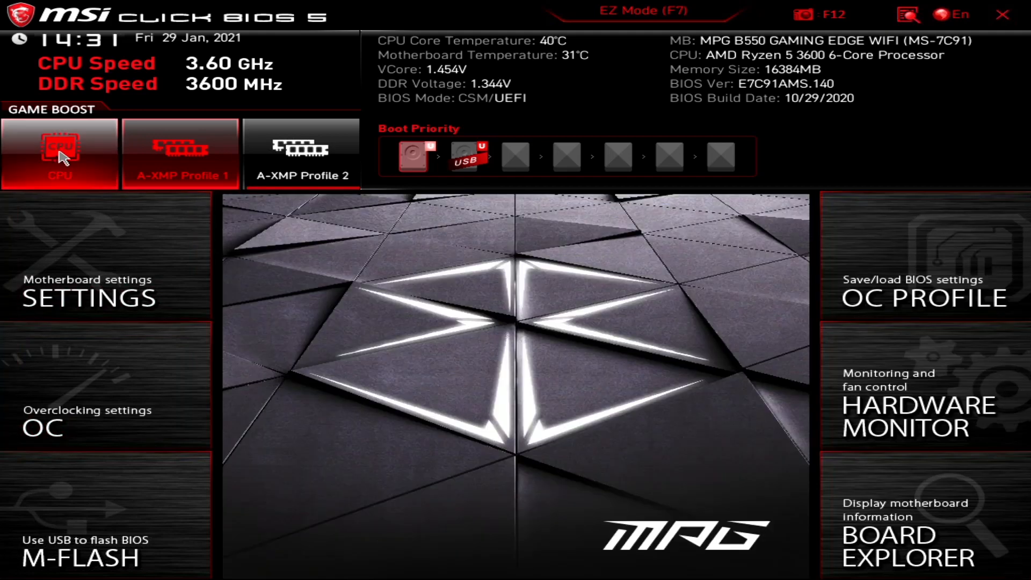
pyautogui.click(78, 417)
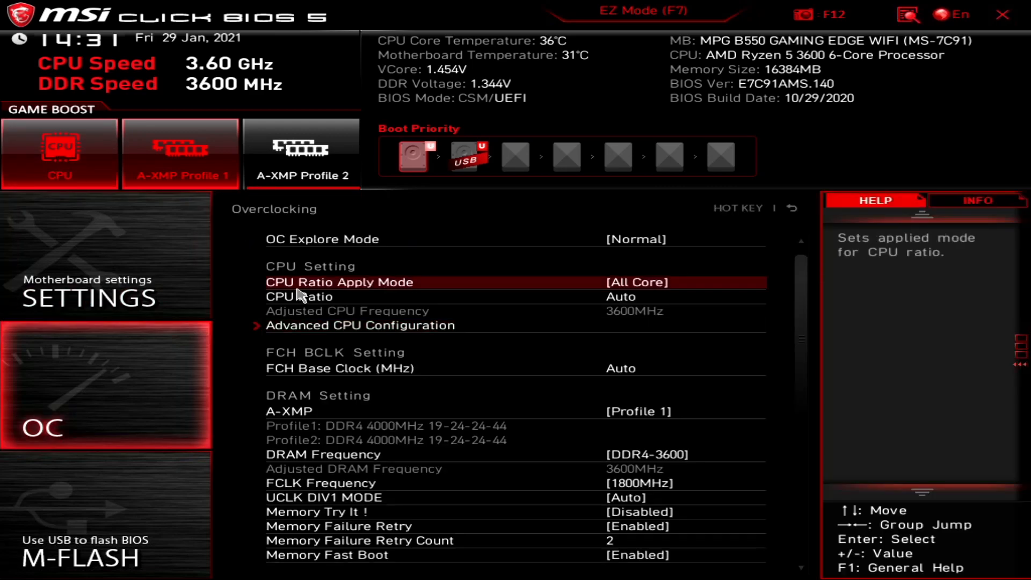
pyautogui.click(326, 300)
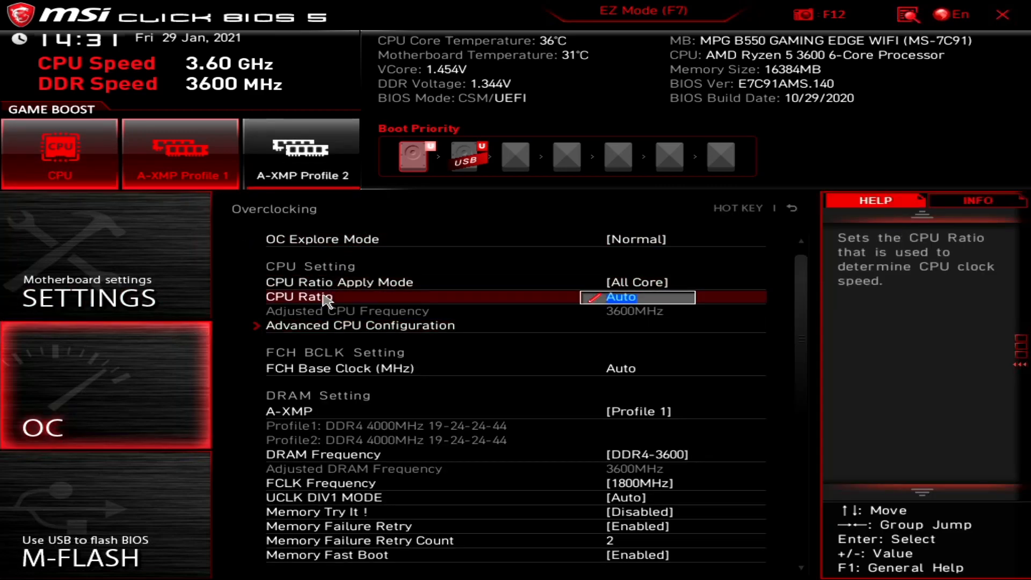
pyautogui.click(306, 325)
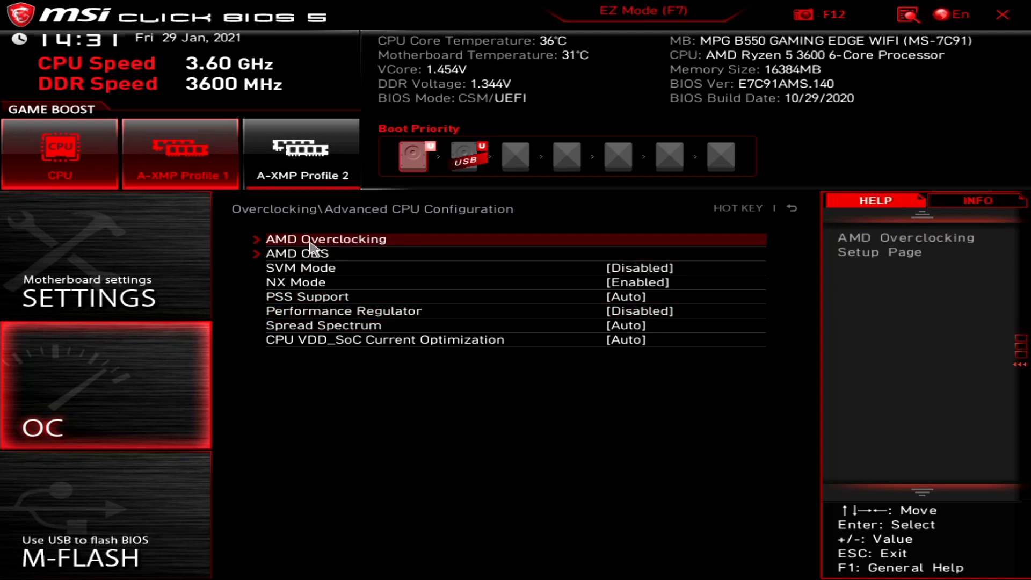
# In AMD Overclocking, inspect CPU Core Control, SMT Control, LN2 Mode 2 and NUMA nodes per socket, leaving all on Auto.
pyautogui.click(316, 239)
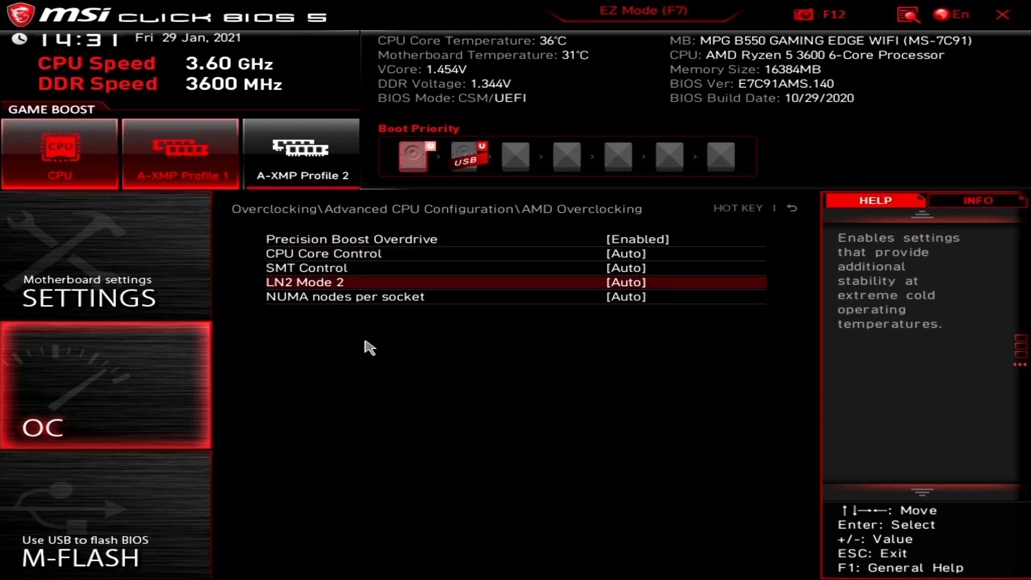
pyautogui.click(321, 260)
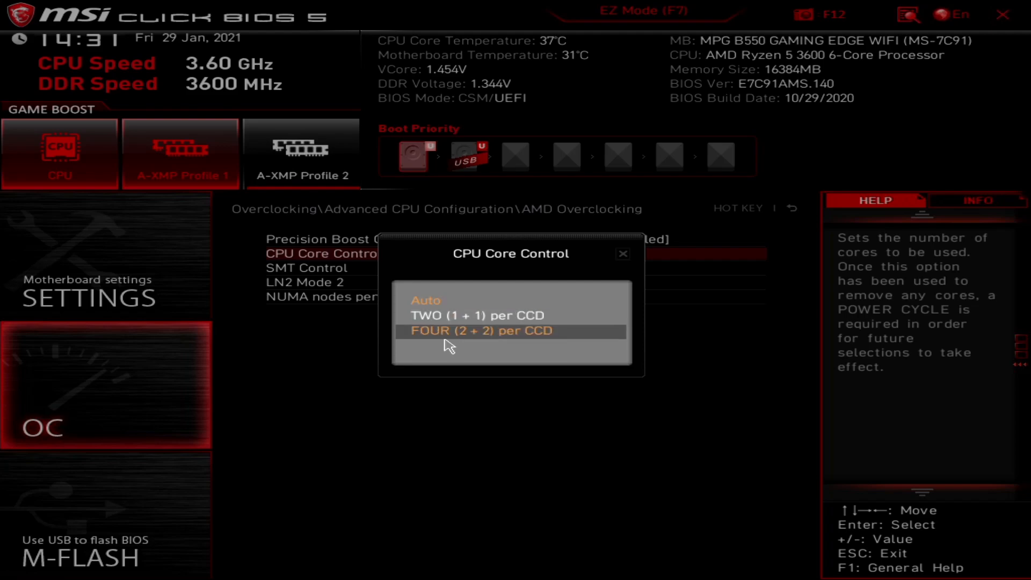
pyautogui.click(616, 257)
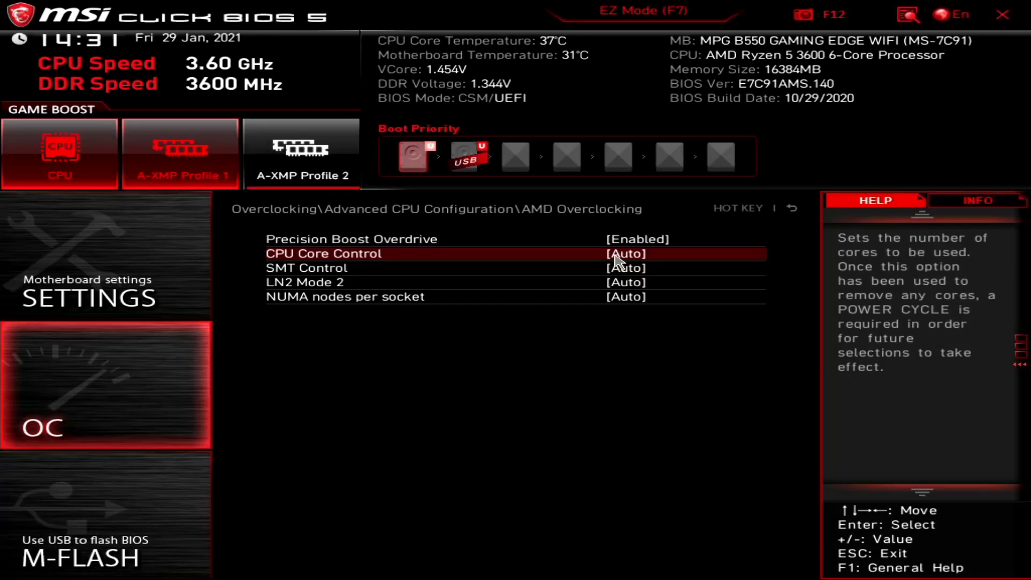
pyautogui.click(364, 277)
pyautogui.press('Down')
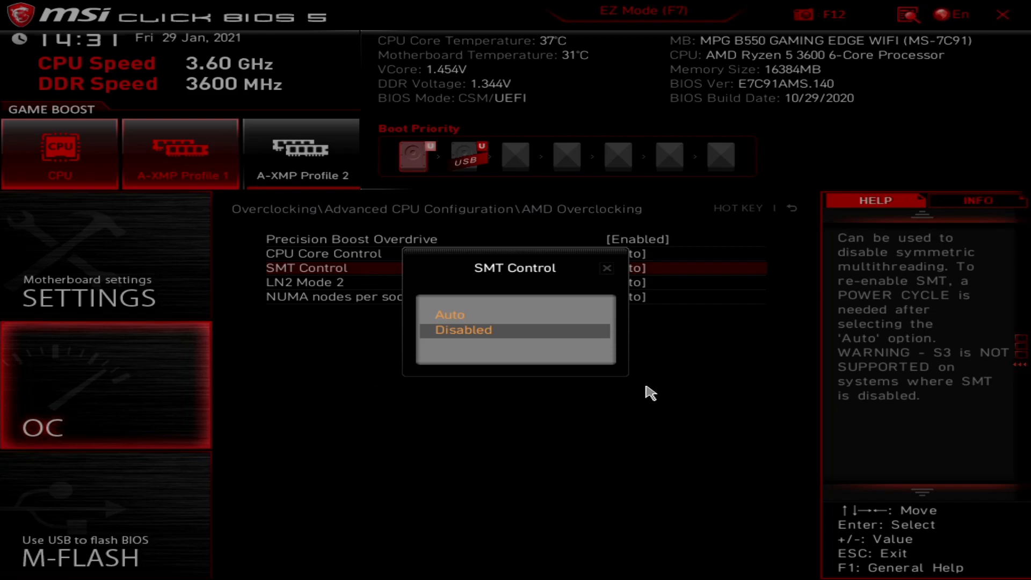
pyautogui.click(608, 268)
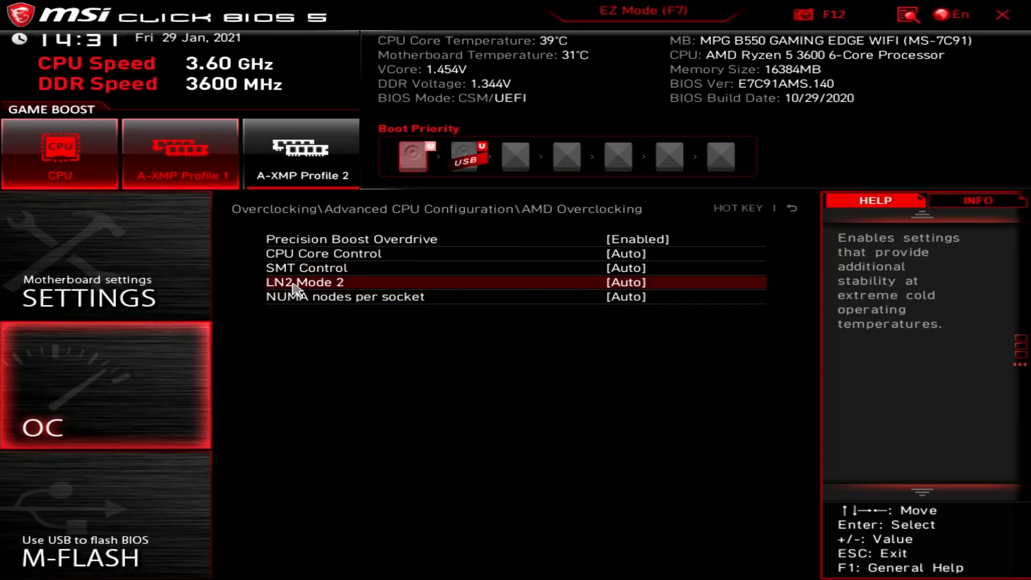
pyautogui.click(321, 284)
pyautogui.press('Down')
pyautogui.press('Down')
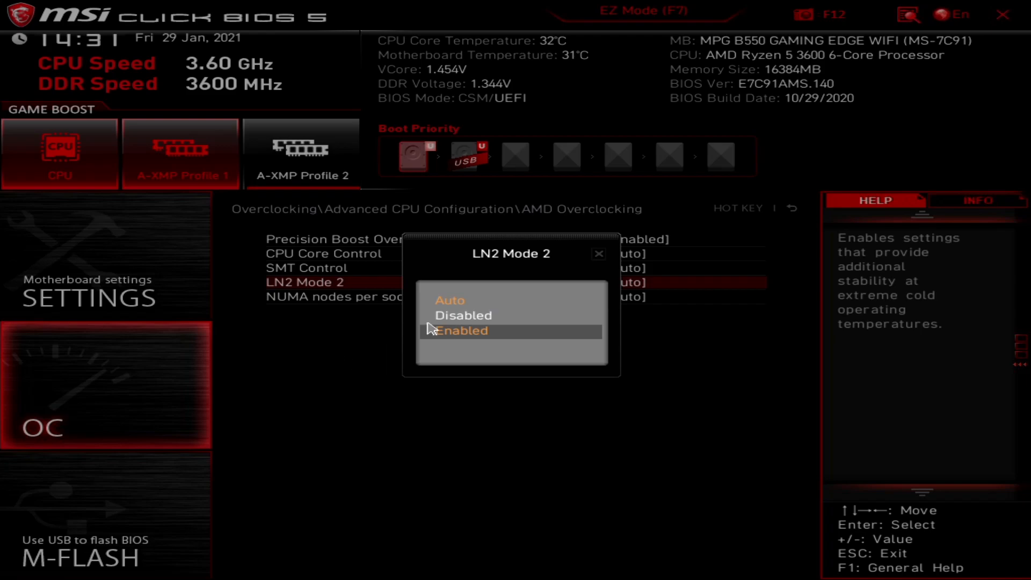
pyautogui.click(600, 254)
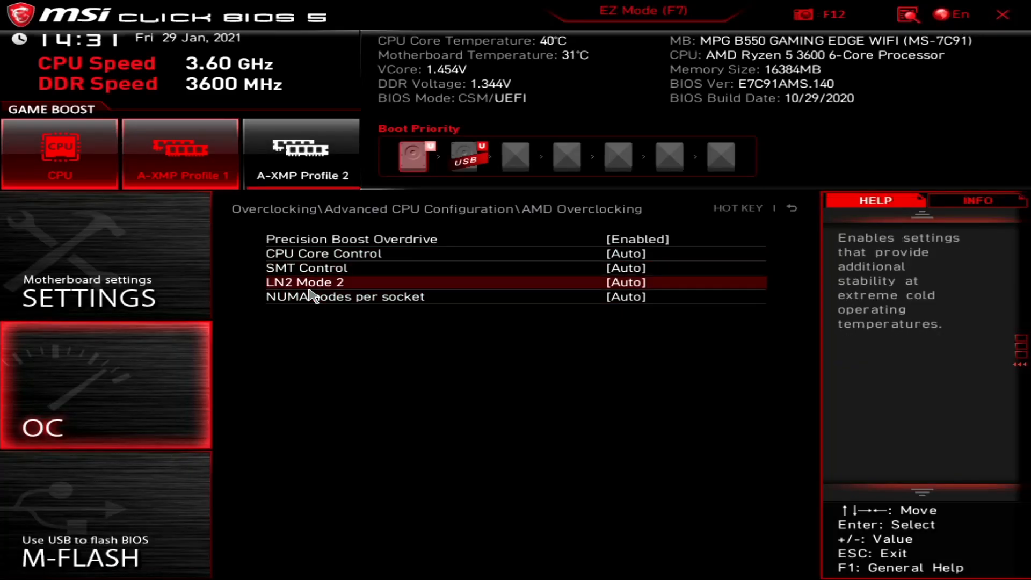
pyautogui.click(323, 301)
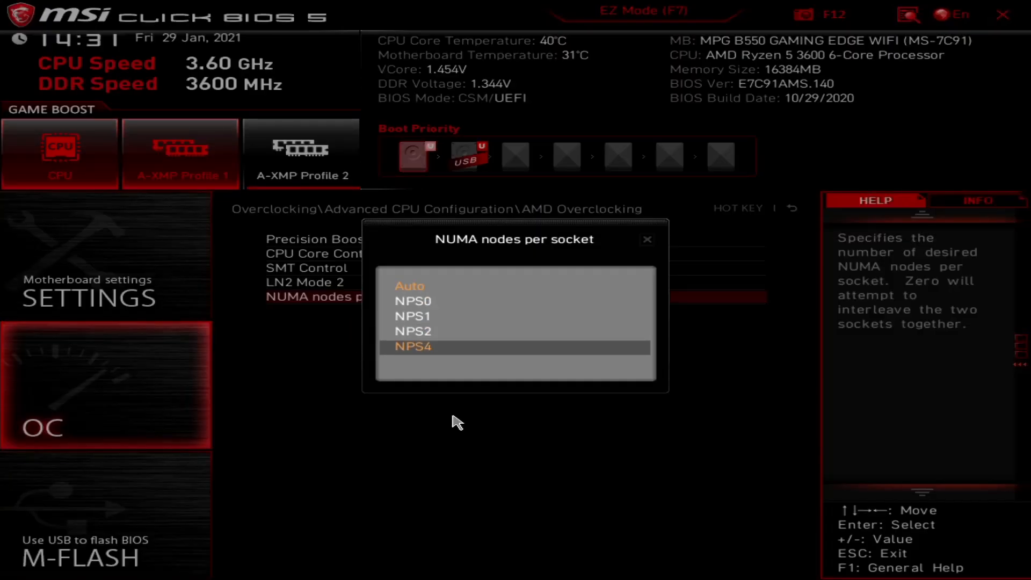
pyautogui.click(650, 242)
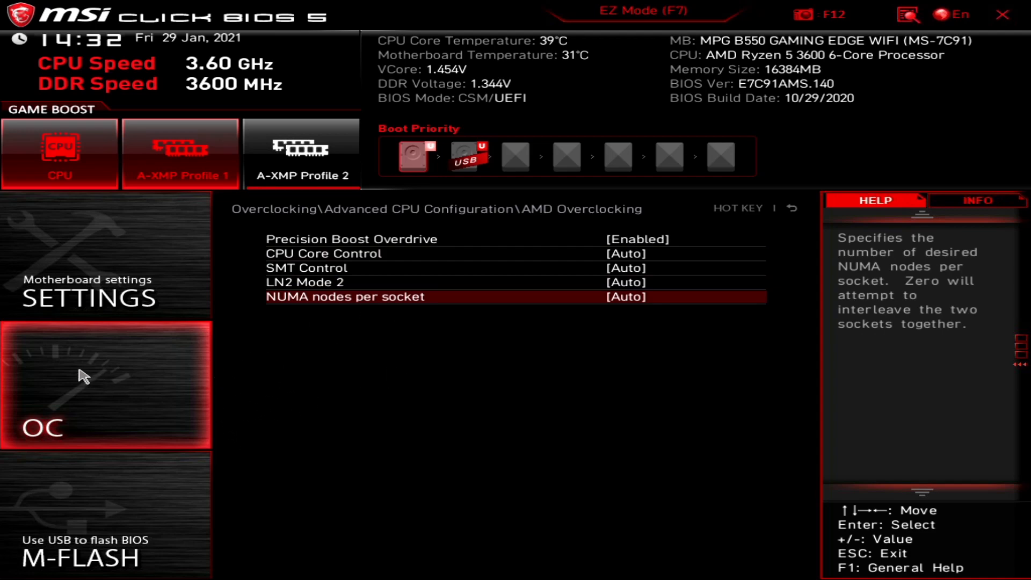
pyautogui.click(89, 382)
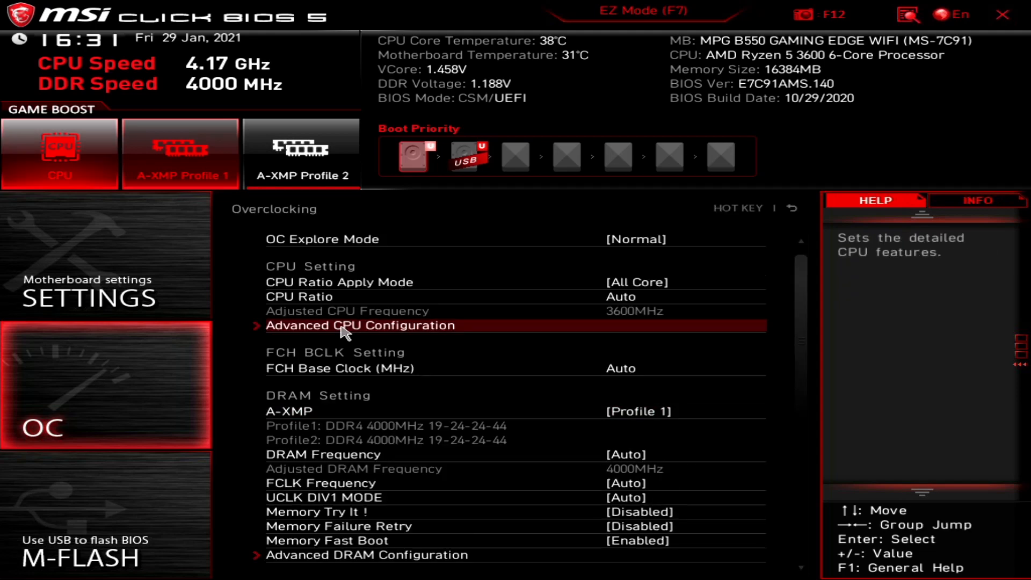
pyautogui.click(344, 330)
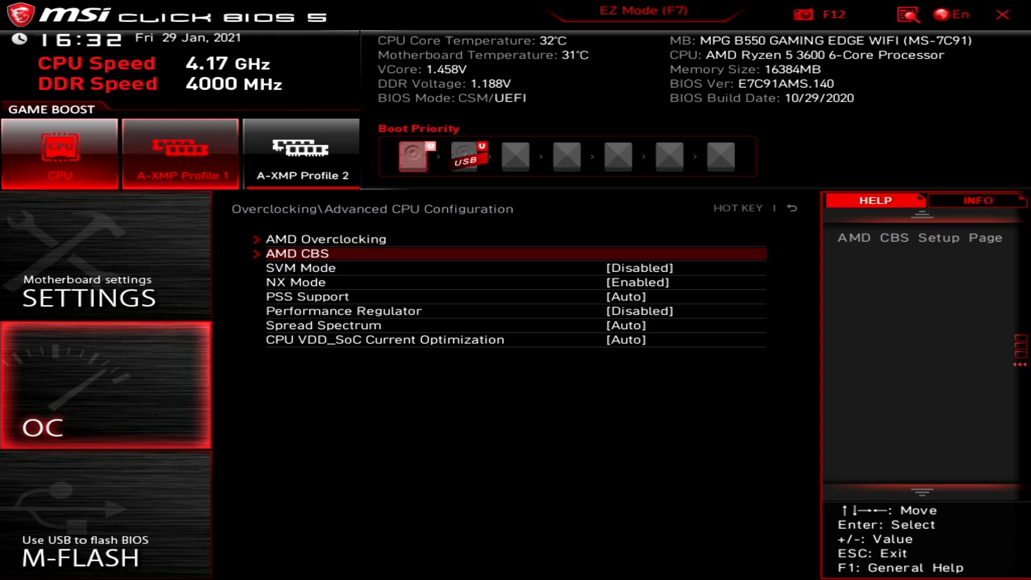
pyautogui.click(326, 256)
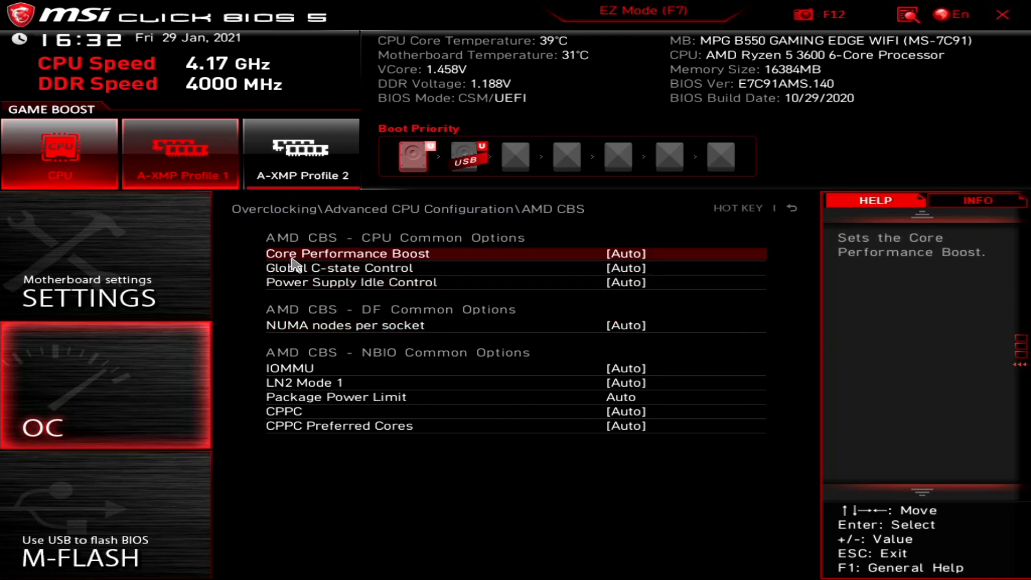
pyautogui.click(627, 255)
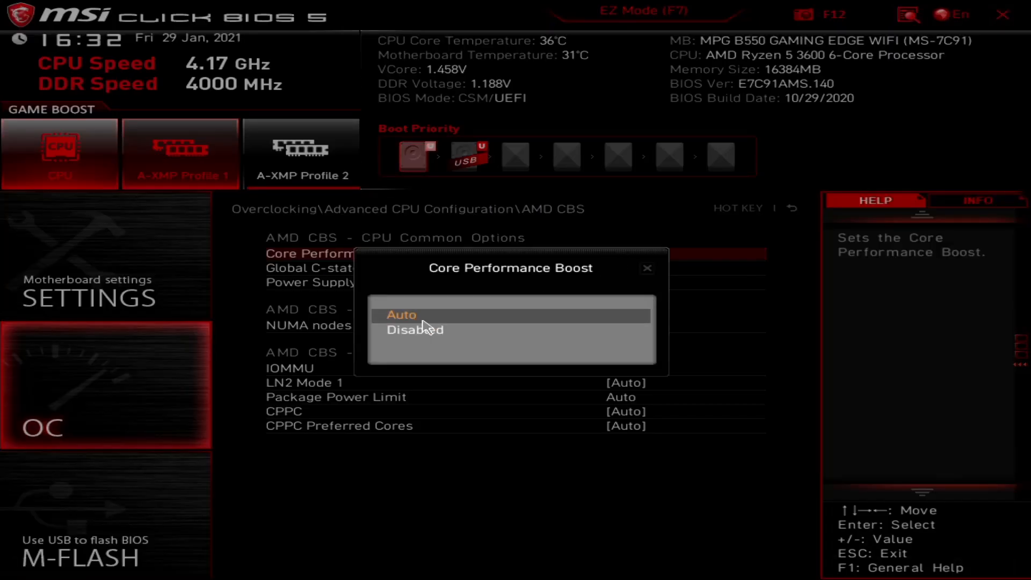
pyautogui.click(446, 315)
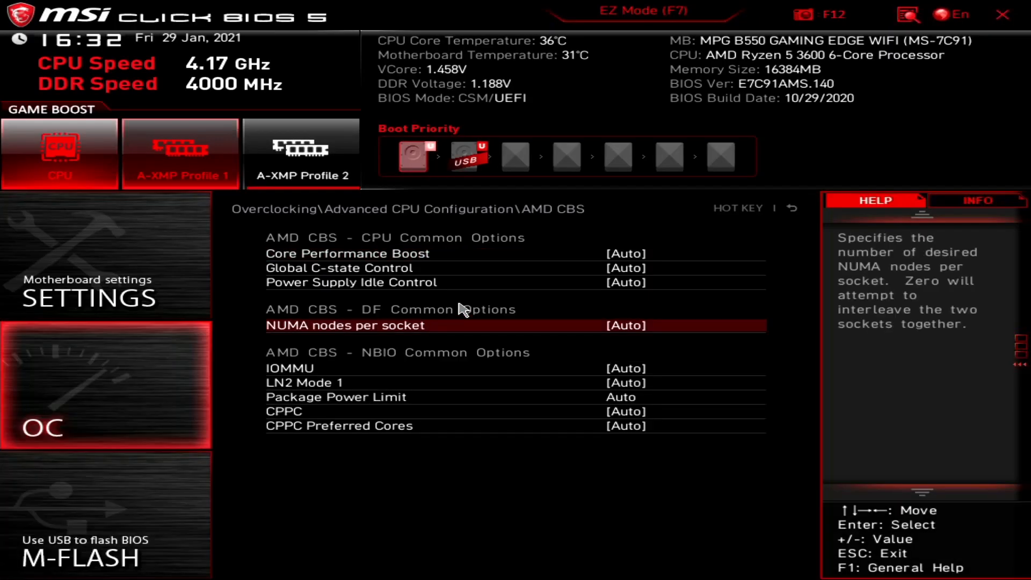
pyautogui.click(363, 273)
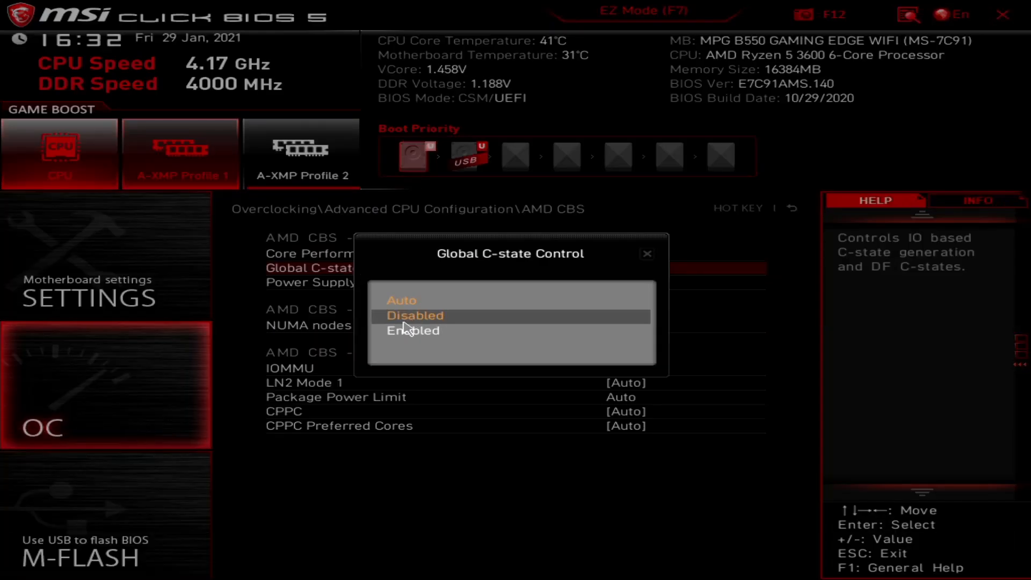
pyautogui.click(402, 300)
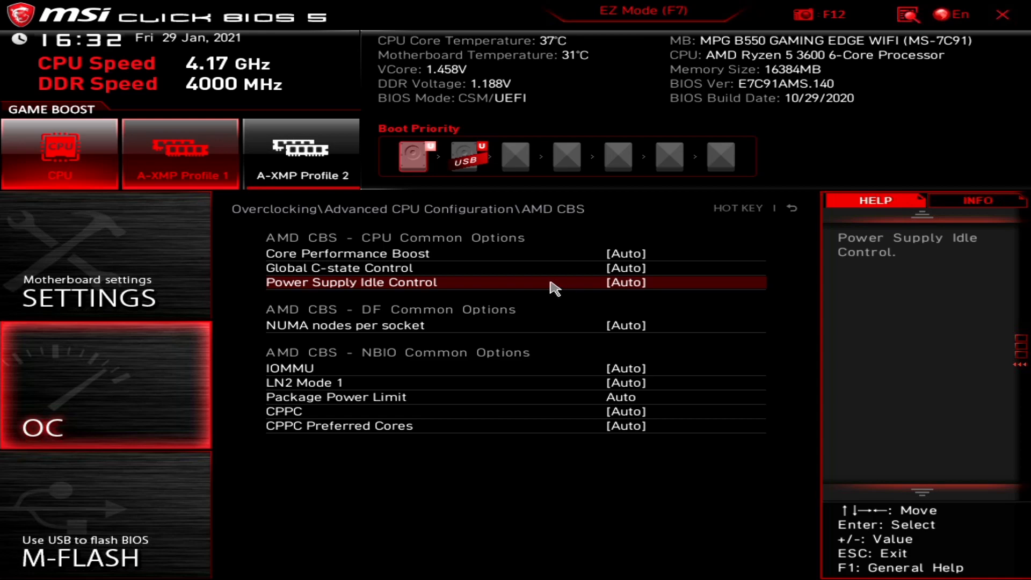
# Keep Power Supply Idle Control and IOMMU at Auto.
pyautogui.click(348, 286)
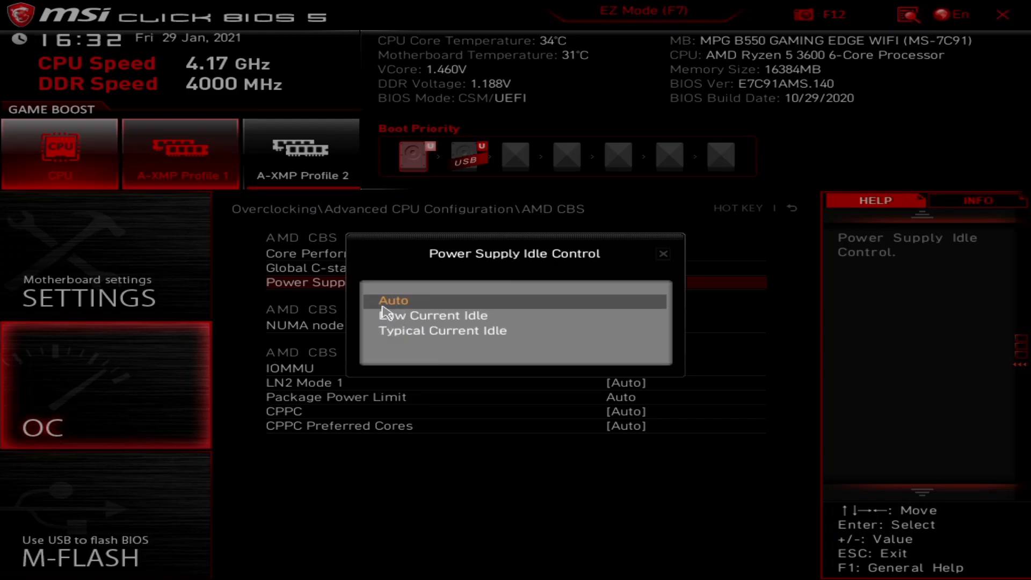
pyautogui.click(395, 301)
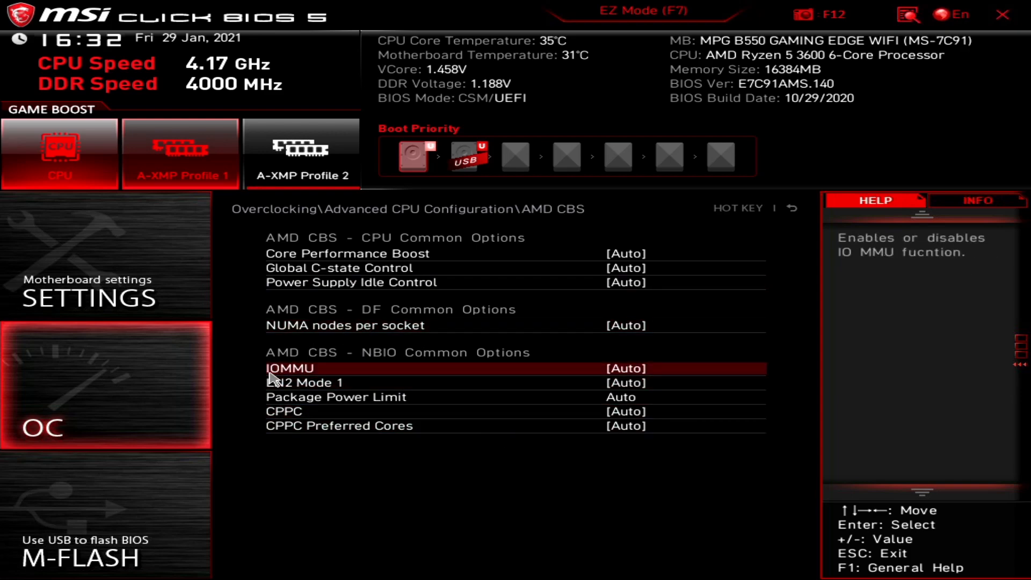
pyautogui.click(304, 369)
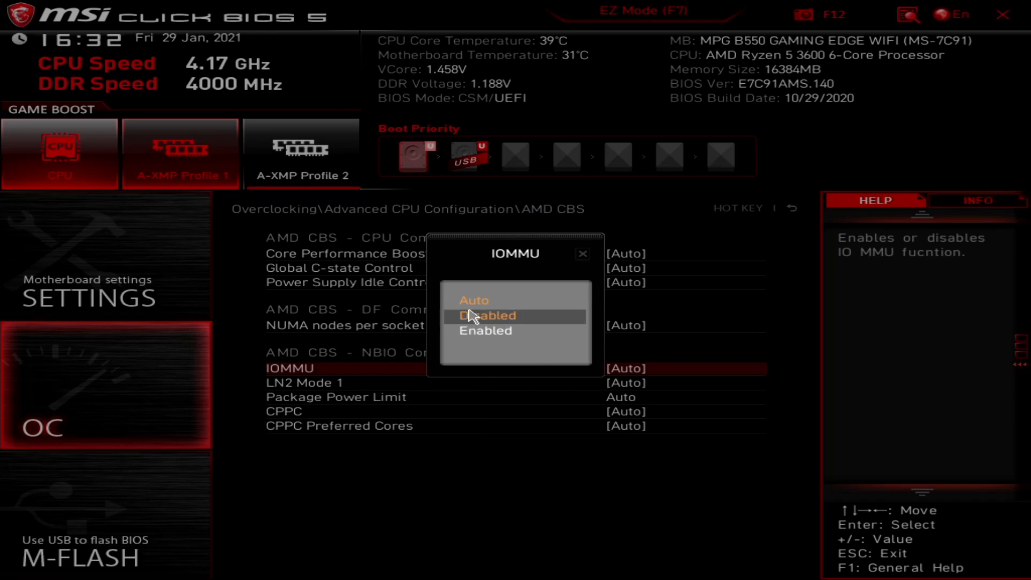
pyautogui.click(447, 302)
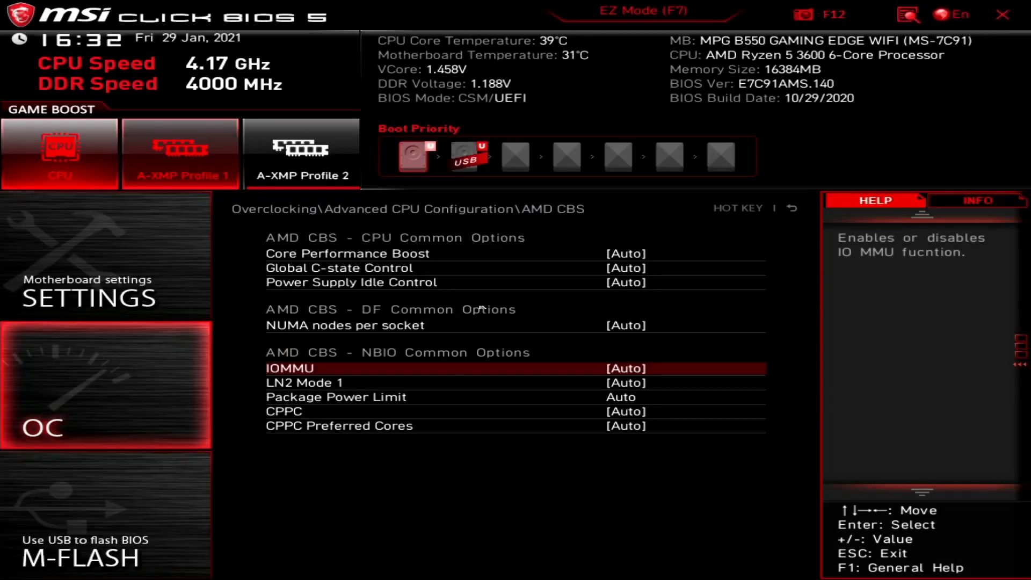
# Leave LN2 Mode 1 at Auto and inspect the Package Power Limit value.
pyautogui.click(292, 387)
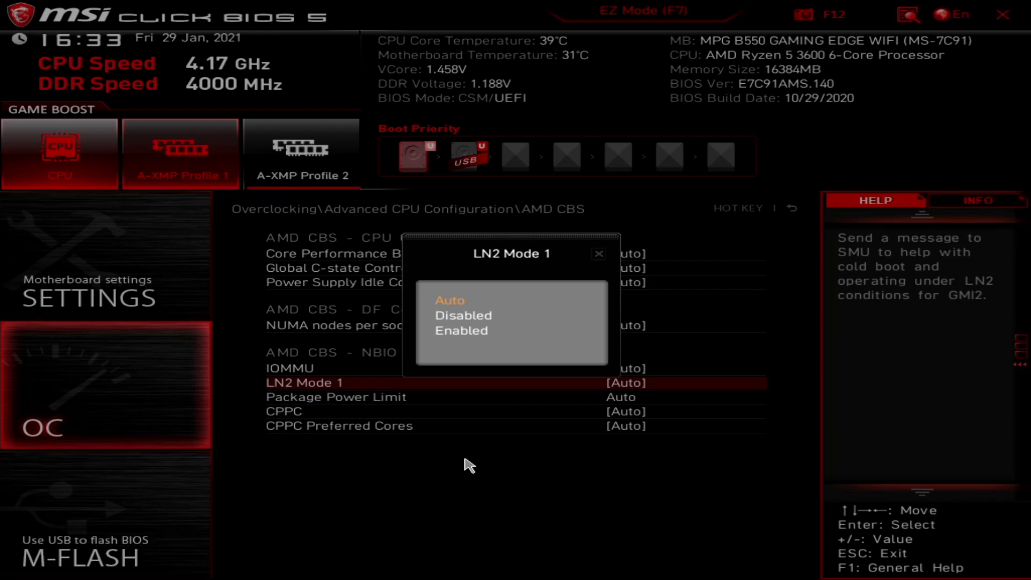
pyautogui.press('Up')
pyautogui.press('Down')
pyautogui.press('Up')
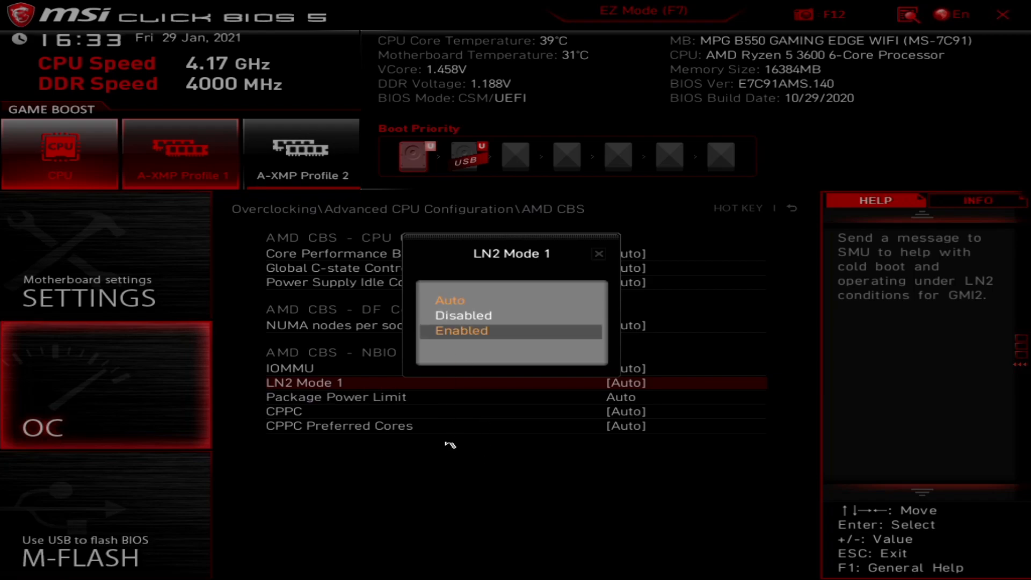
pyautogui.click(482, 300)
pyautogui.click(337, 396)
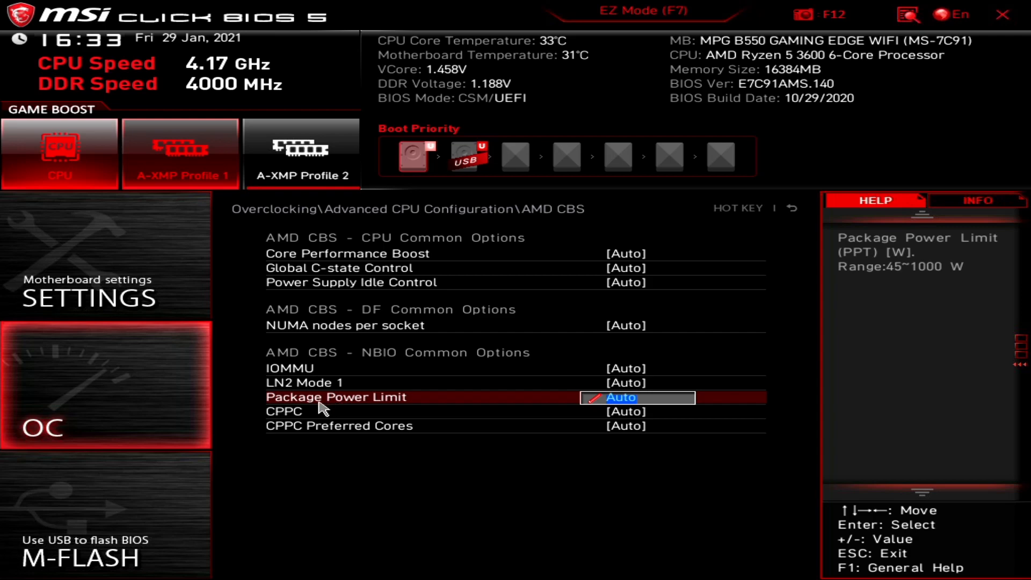
pyautogui.click(328, 397)
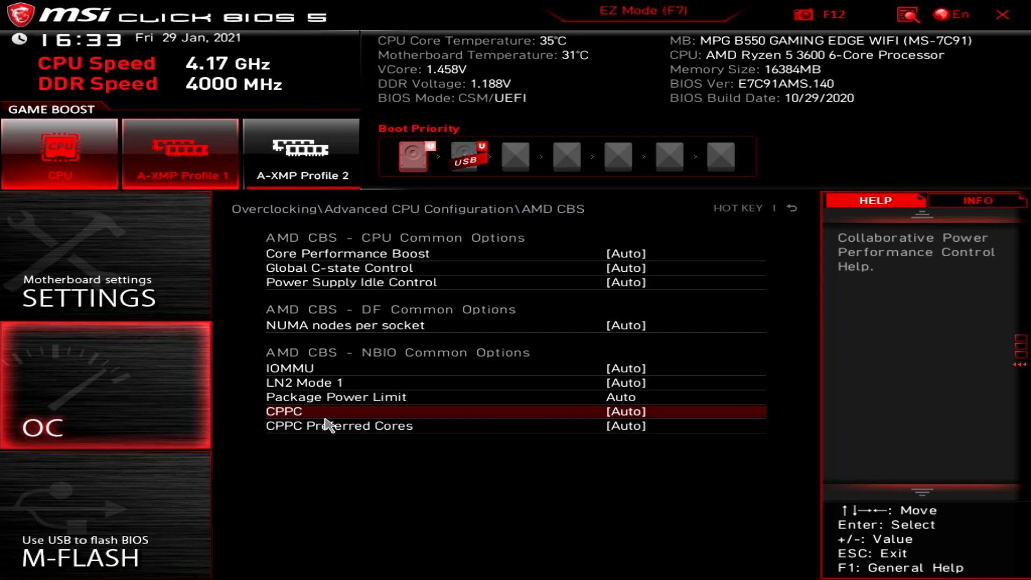
# Set CPPC to Enabled and back to Auto, keep CPPC Preferred Cores at Auto, then go back.
pyautogui.click(321, 416)
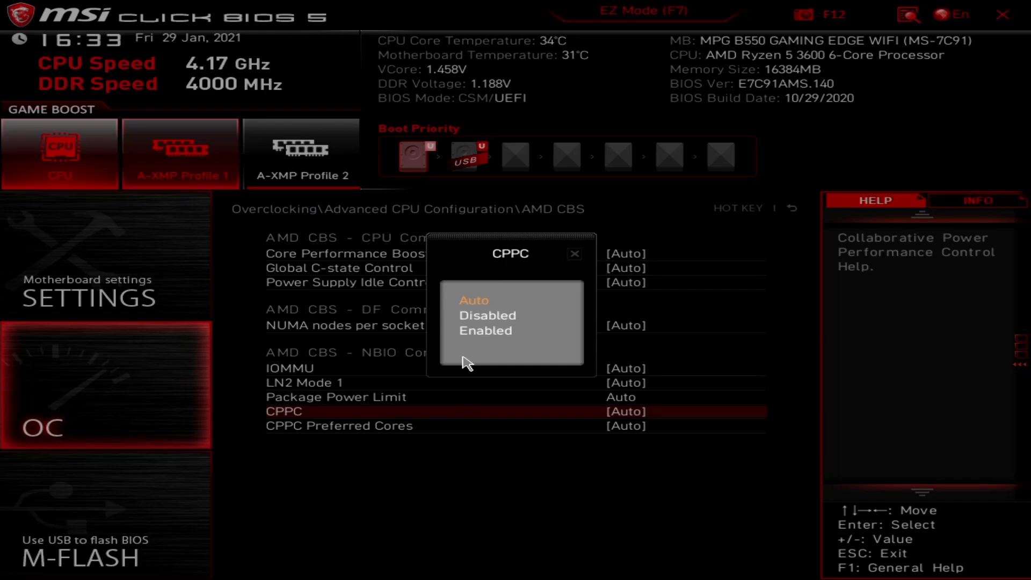
pyautogui.click(473, 330)
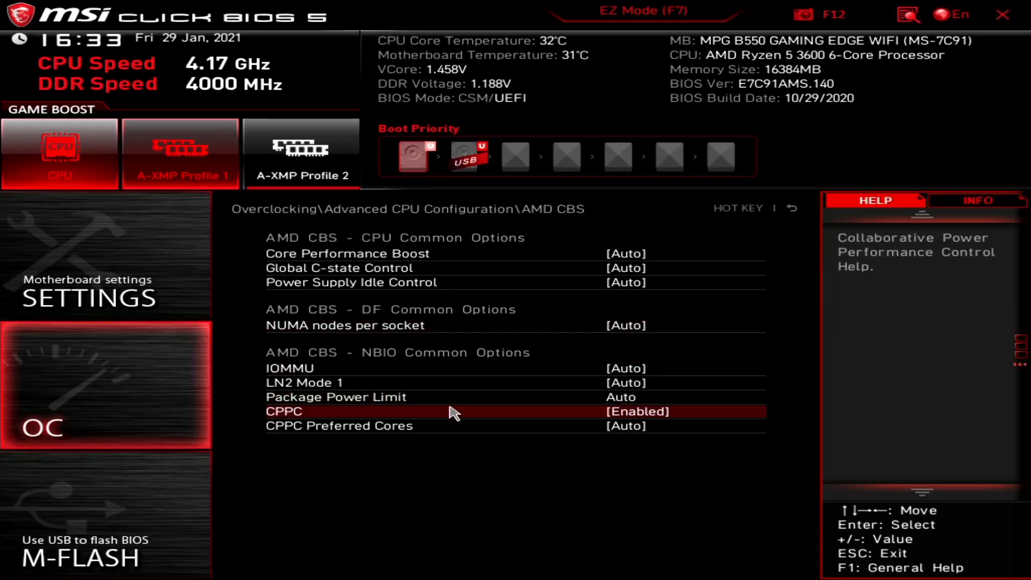
pyautogui.click(430, 434)
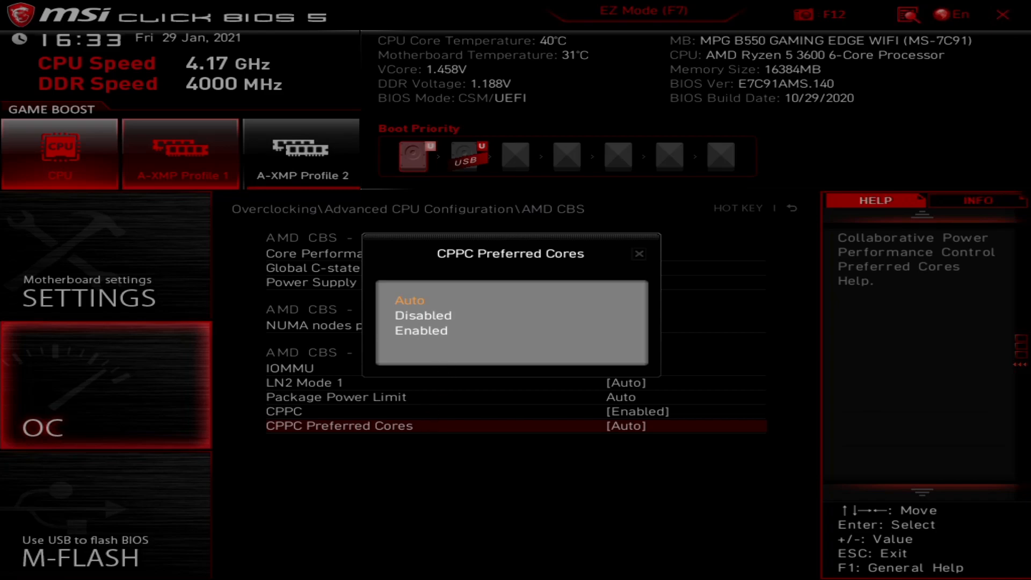
pyautogui.press('Down')
pyautogui.press('Down')
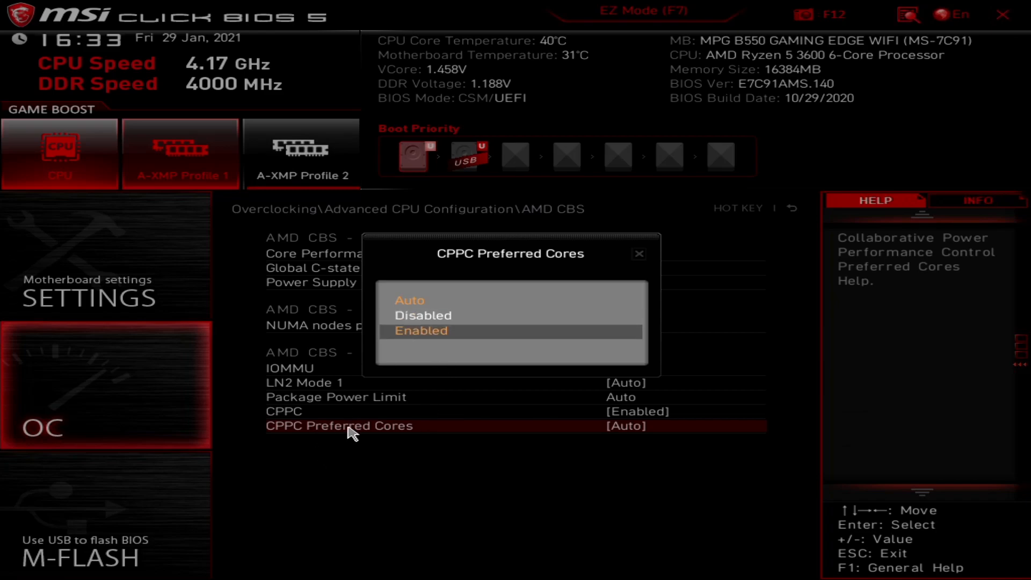
pyautogui.press('Up')
pyautogui.press('Up')
pyautogui.press('Return')
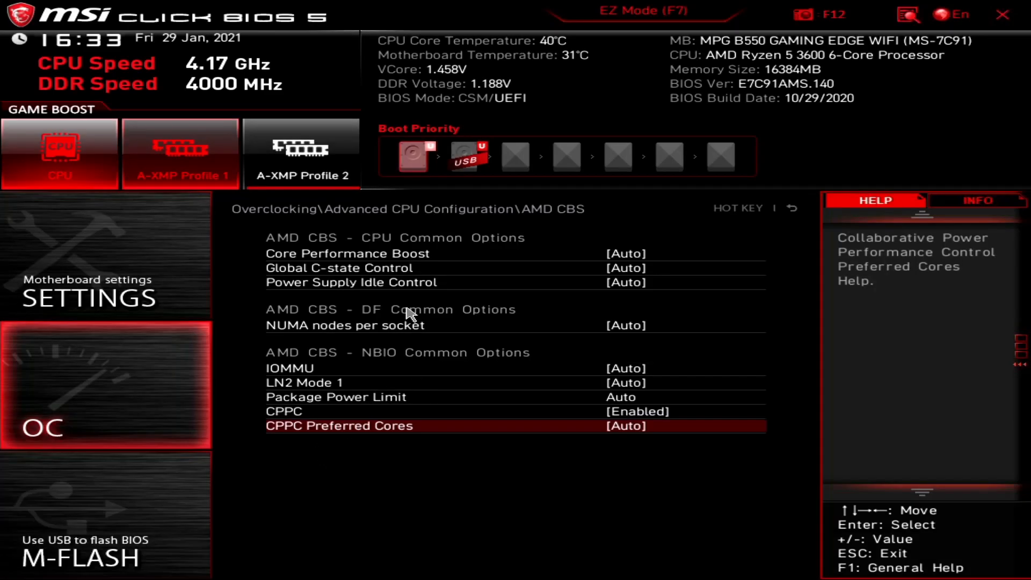
pyautogui.click(534, 414)
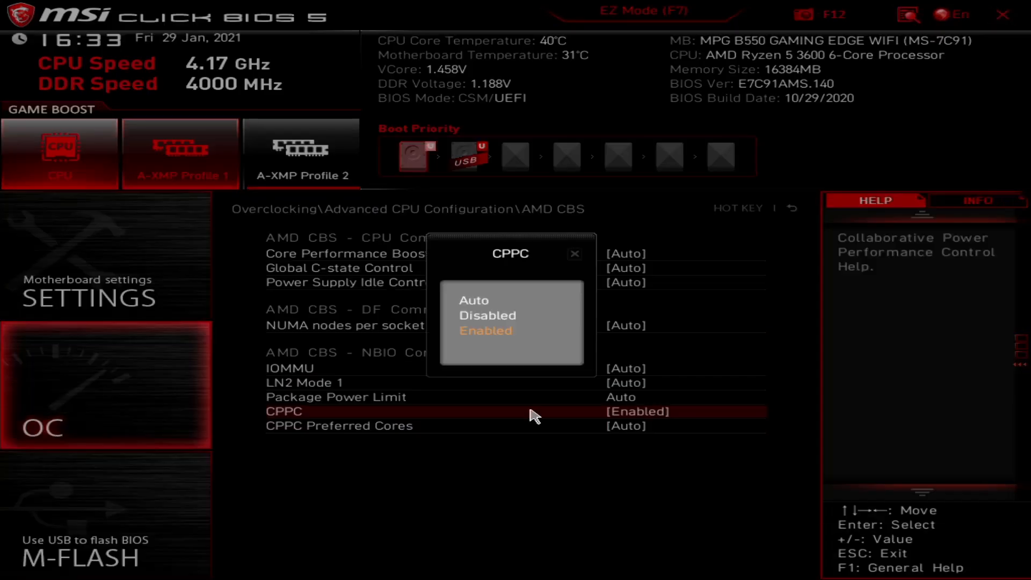
pyautogui.click(471, 305)
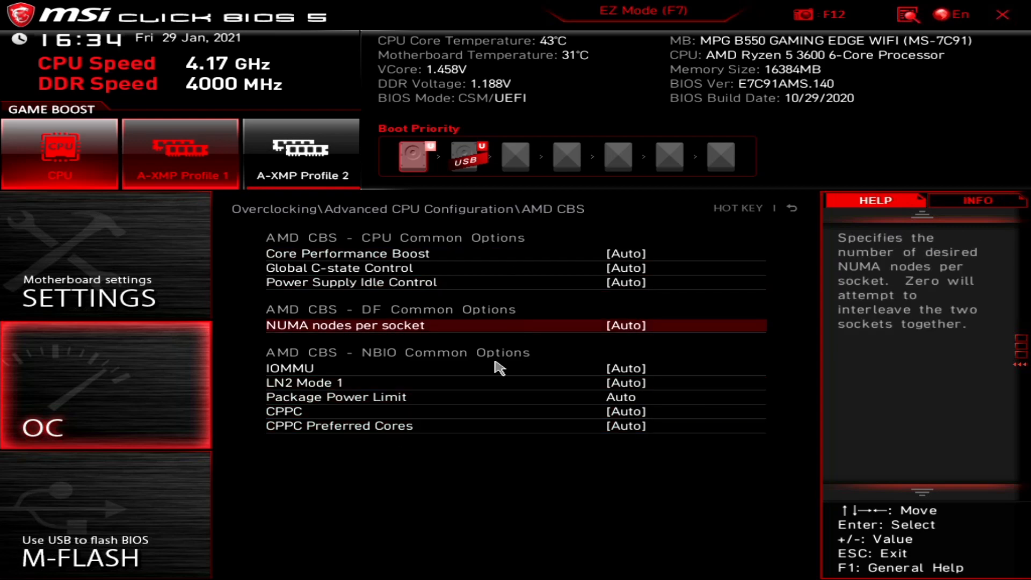
pyautogui.click(450, 399)
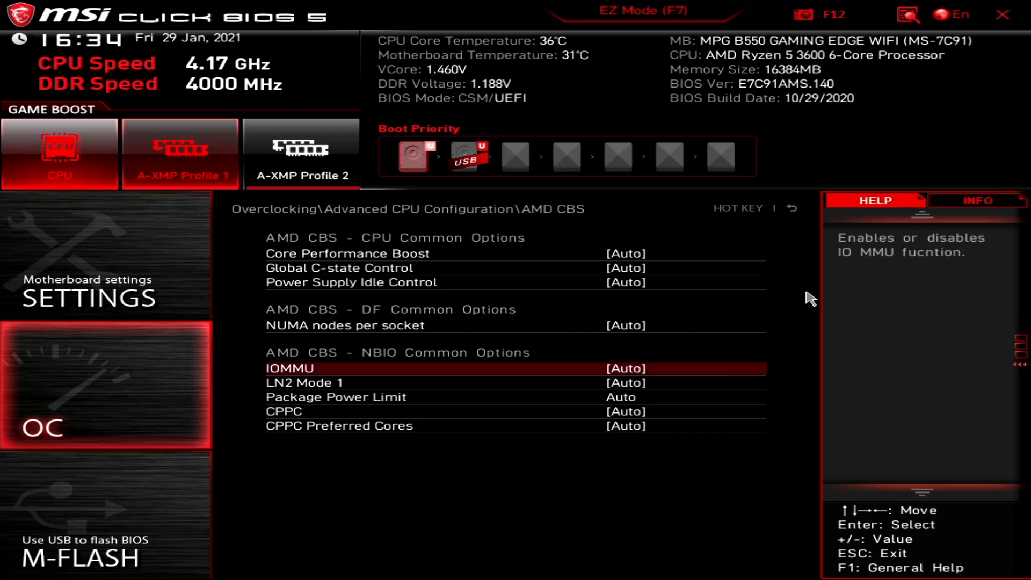
pyautogui.click(792, 209)
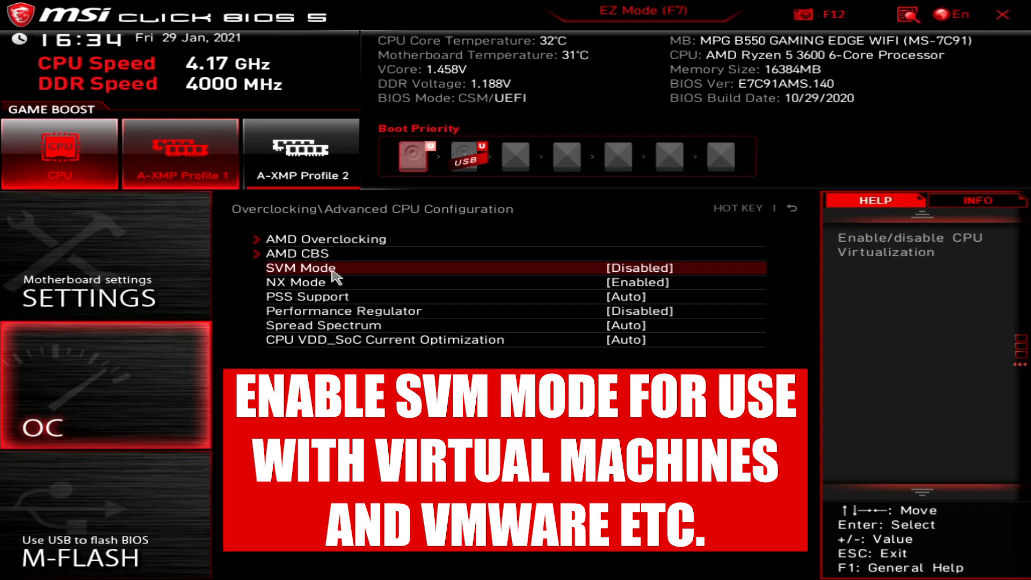
# Switch SVM Mode from Disabled to Enabled for CPU virtualization.
pyautogui.click(333, 269)
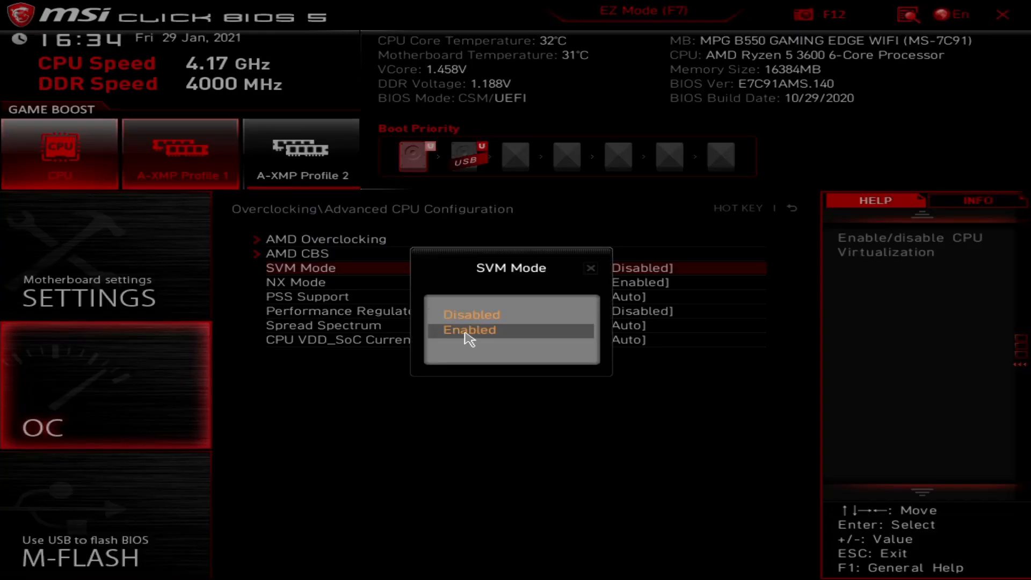
pyautogui.click(467, 331)
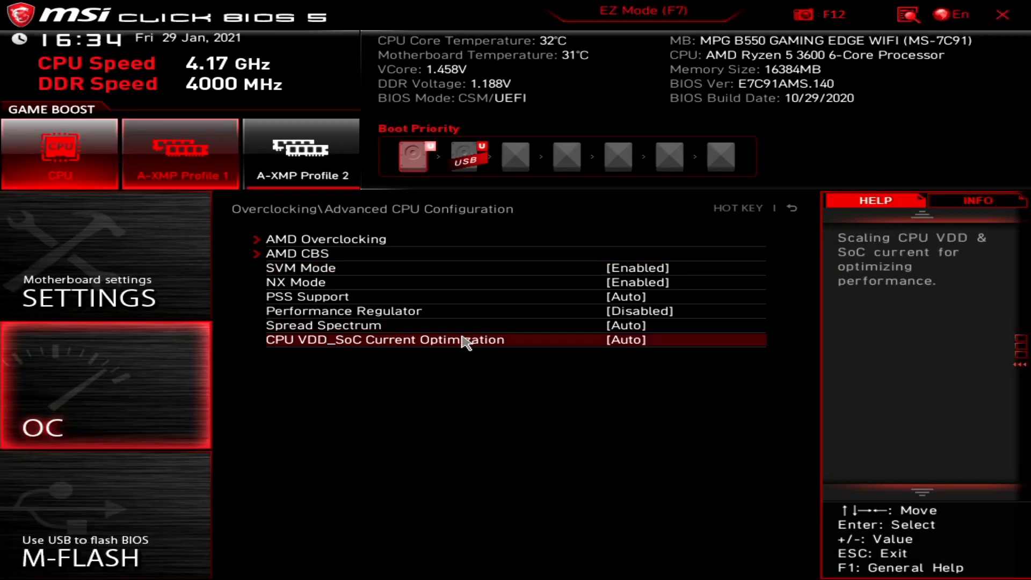
# Keep PSS Support and Spread Spectrum on Auto; try AIDA64 Memory for Performance Regulator, then revert it to Disabled.
pyautogui.doubleClick(331, 302)
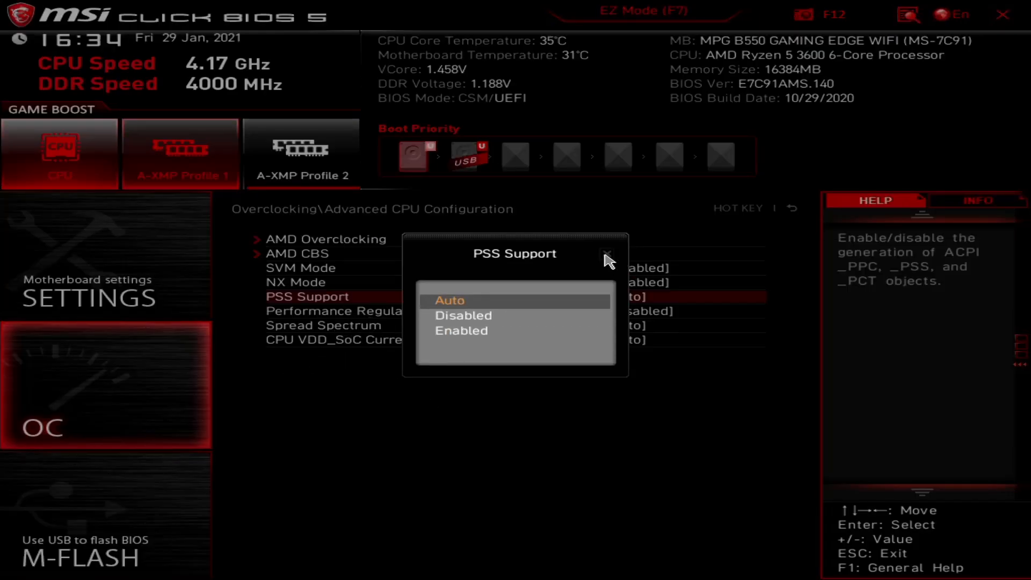
pyautogui.click(541, 306)
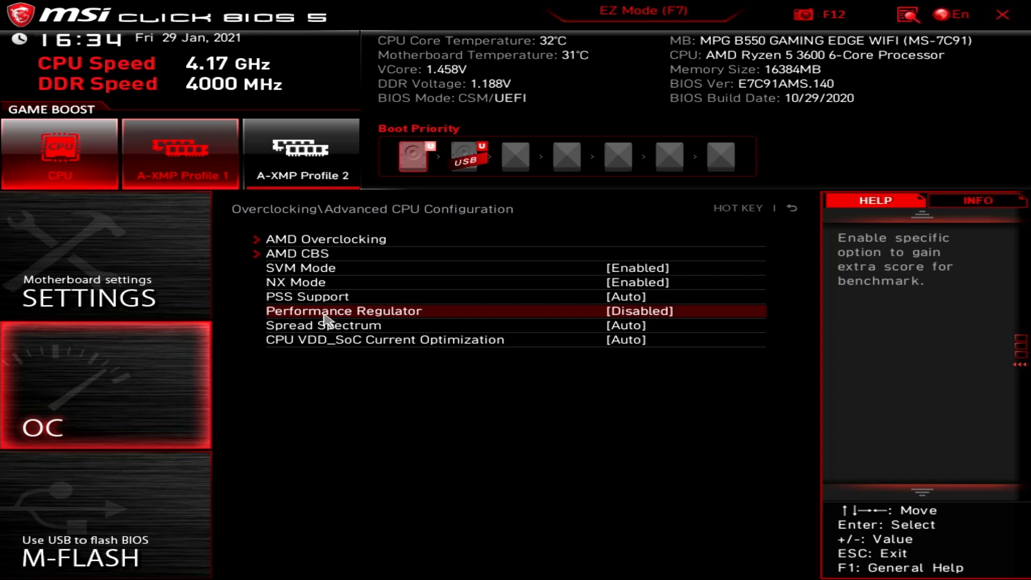
pyautogui.click(325, 316)
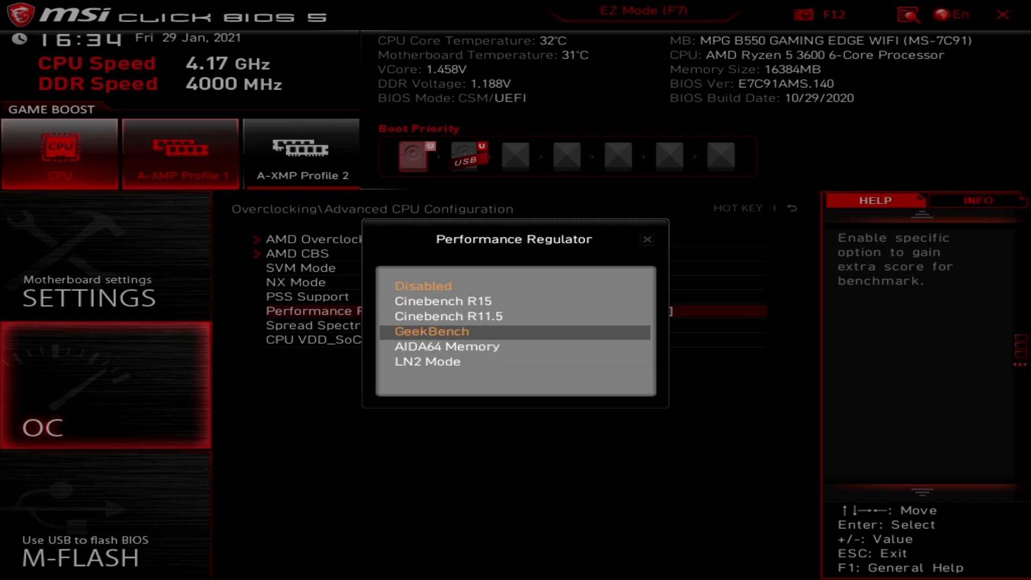
pyautogui.click(465, 350)
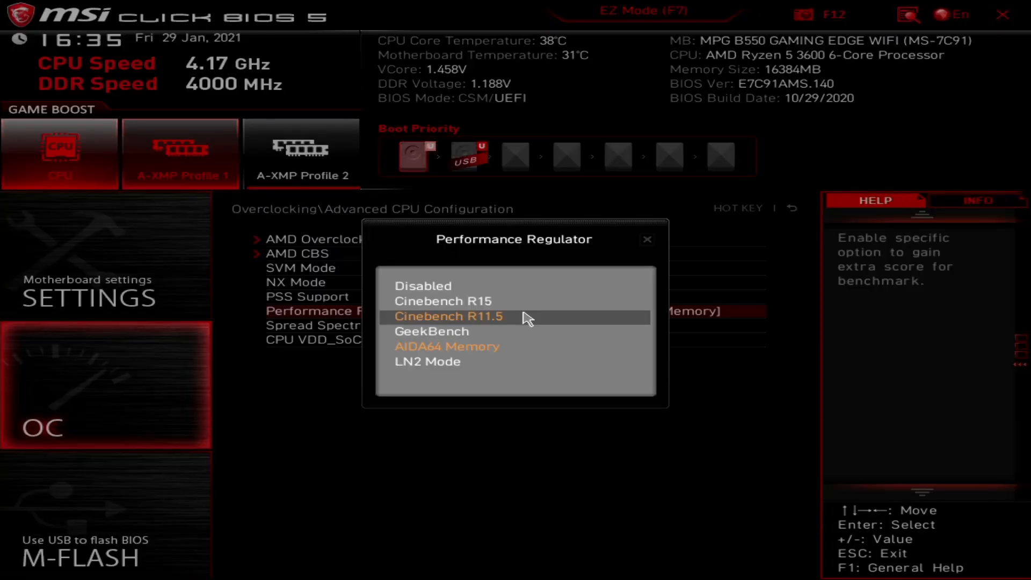
pyautogui.press('Down')
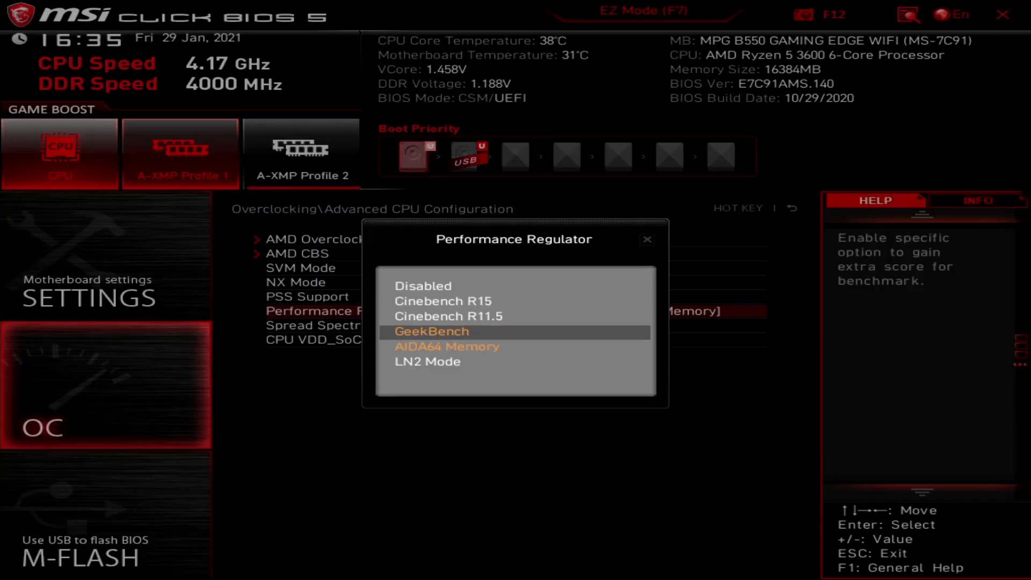
pyautogui.click(441, 292)
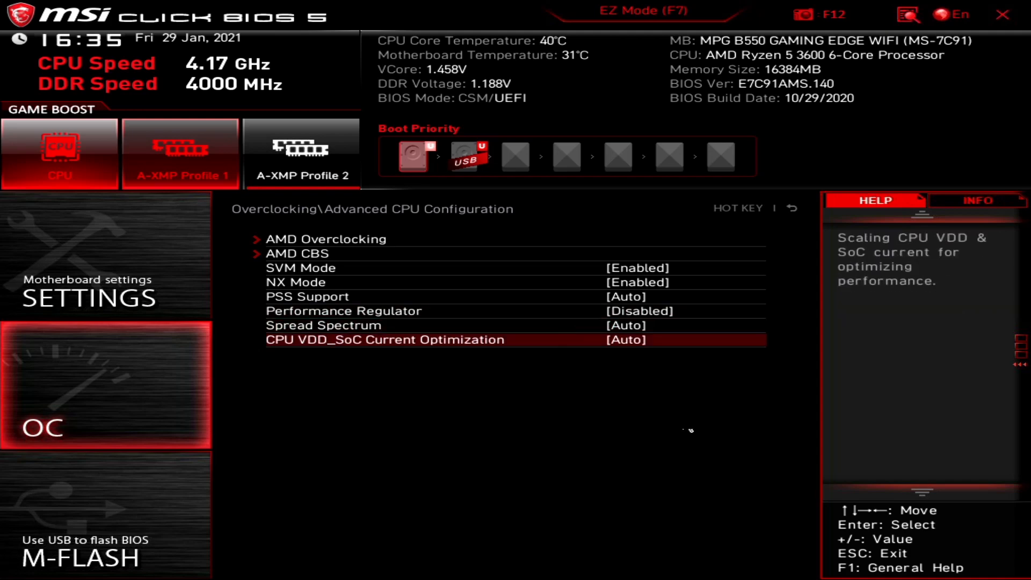
pyautogui.click(366, 330)
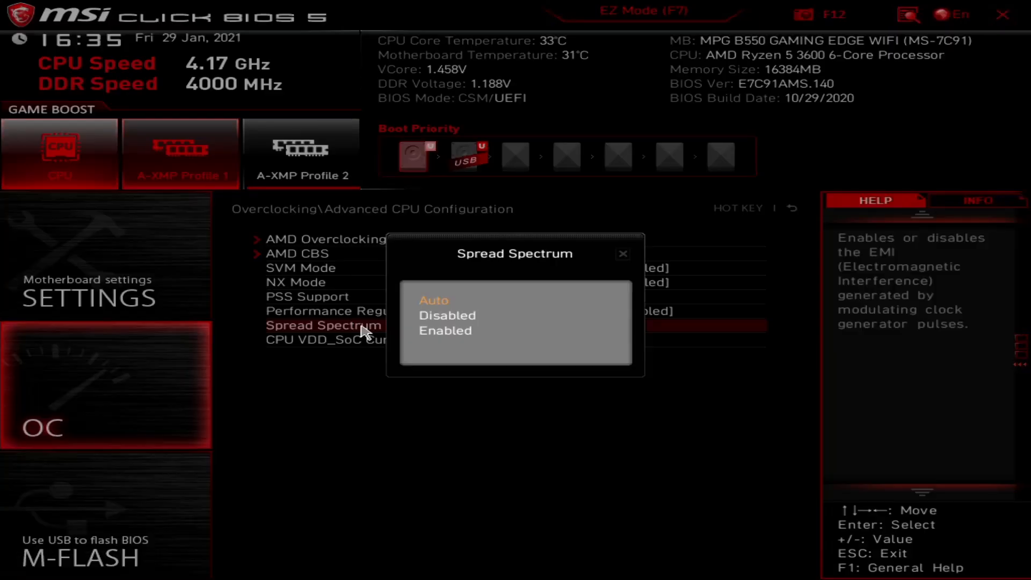
pyautogui.click(438, 304)
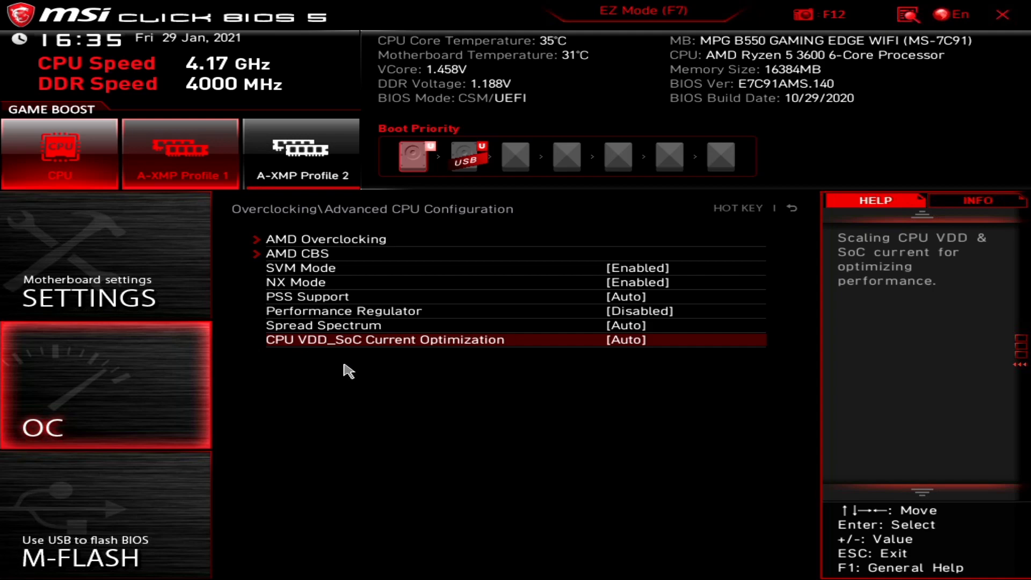
# Switch CPU VDD_SoC Current Optimization to Custom Setting to reveal its sub-options, then revert it to Auto.
pyautogui.click(473, 341)
pyautogui.click(414, 330)
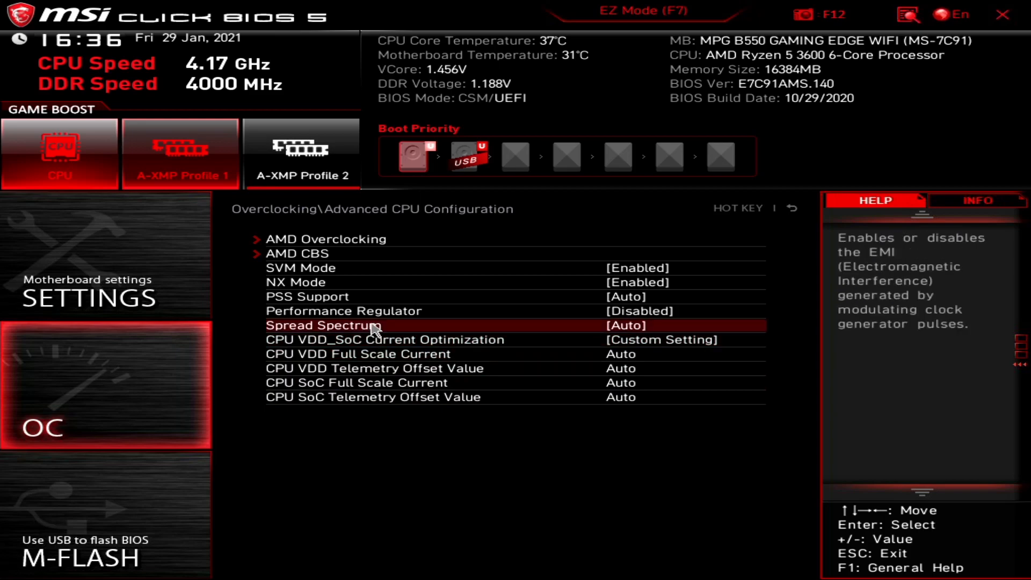
pyautogui.click(374, 345)
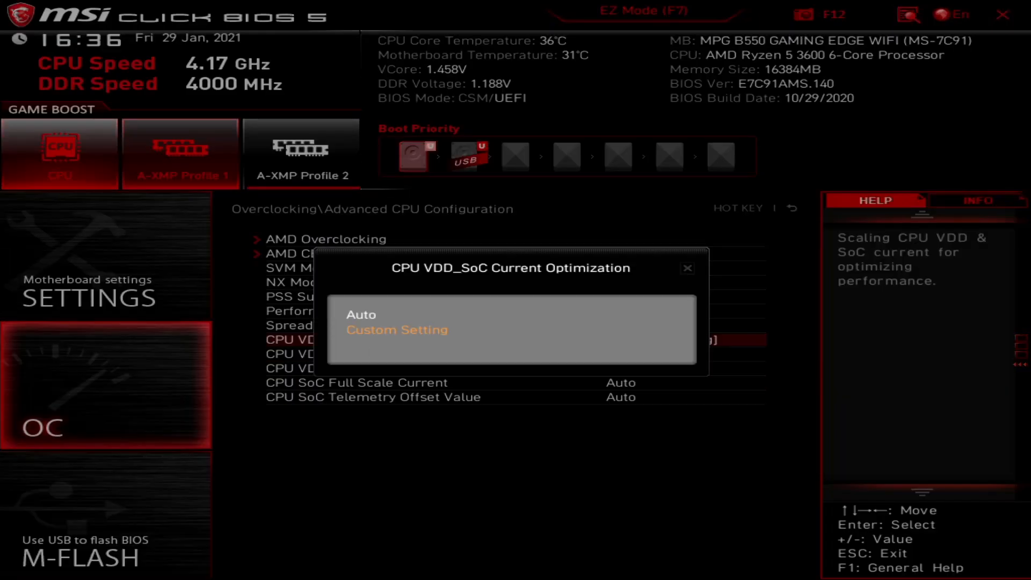
pyautogui.click(359, 318)
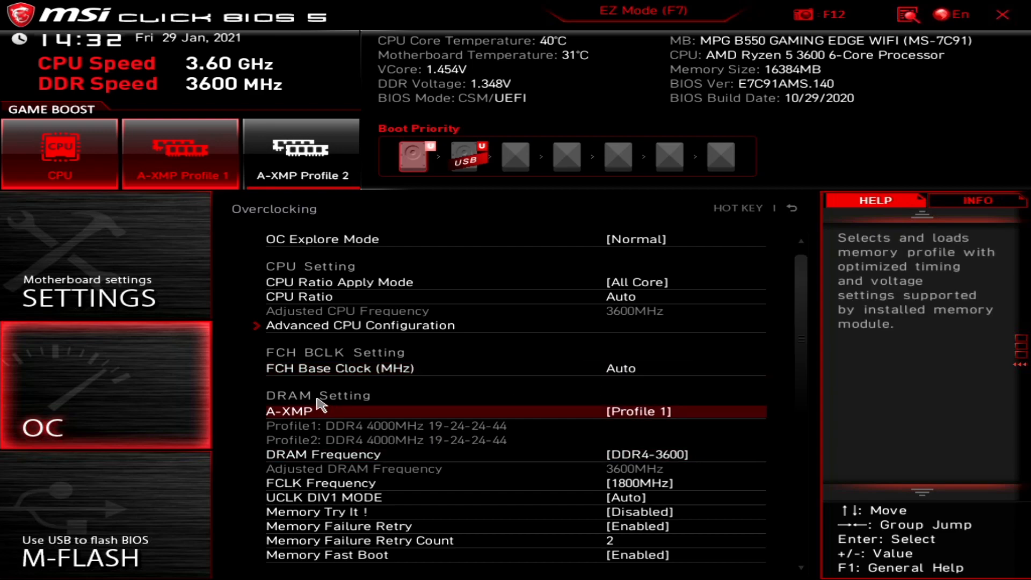
pyautogui.click(365, 370)
pyautogui.scroll(-2, 411, 455)
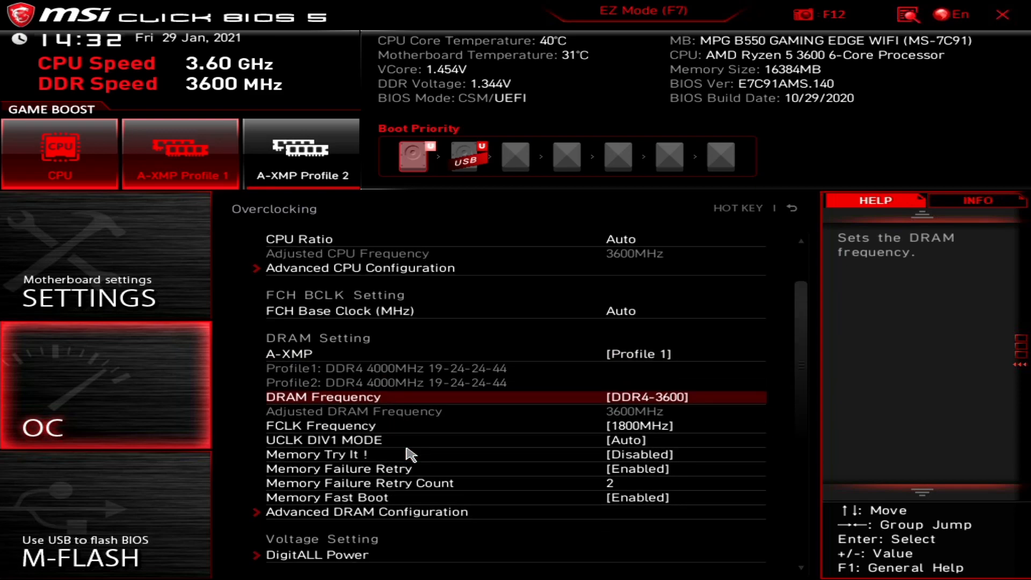
pyautogui.scroll(-1, 409, 455)
pyautogui.scroll(-1, 406, 450)
pyautogui.click(400, 442)
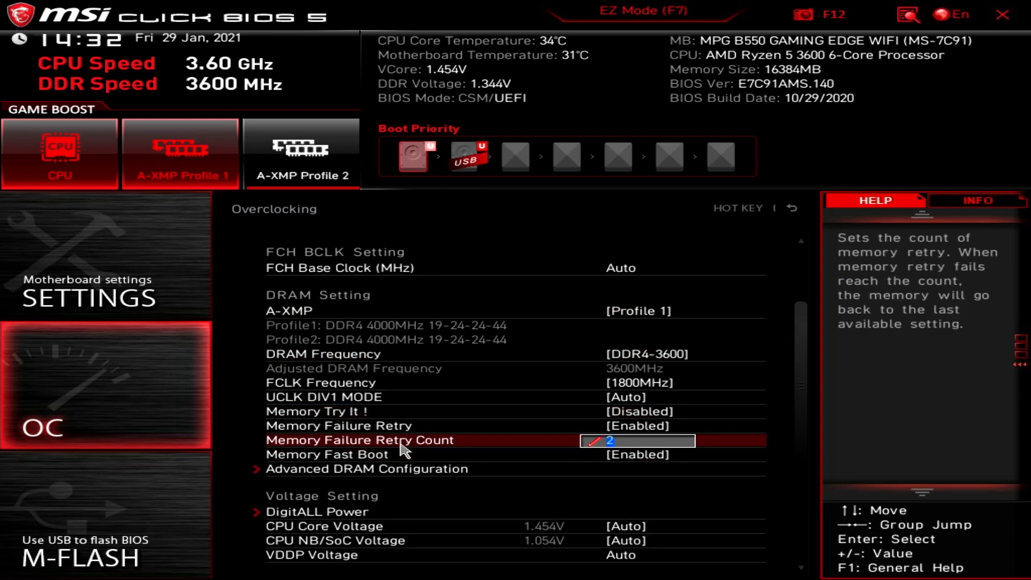
pyautogui.press('Return')
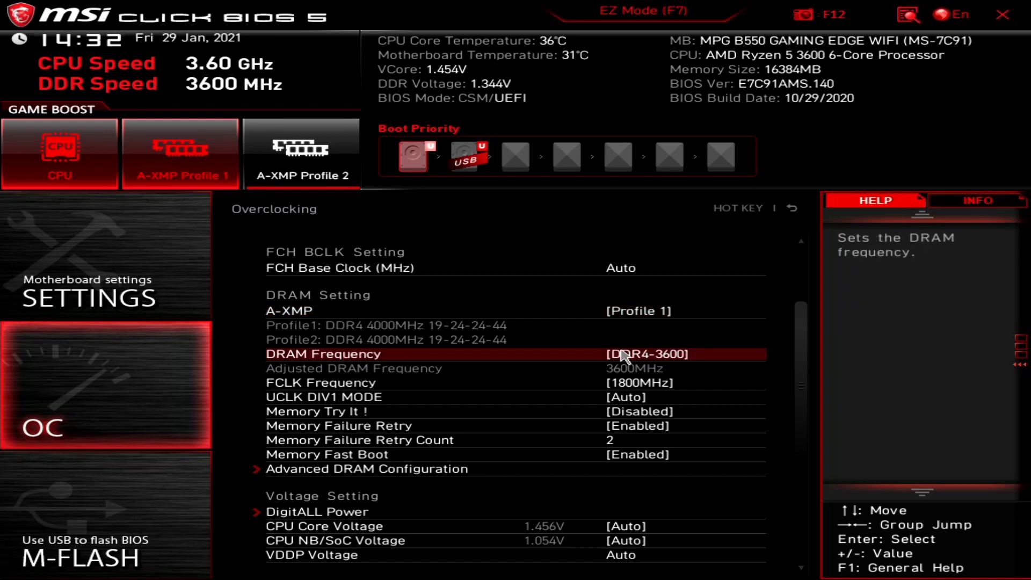
pyautogui.click(637, 360)
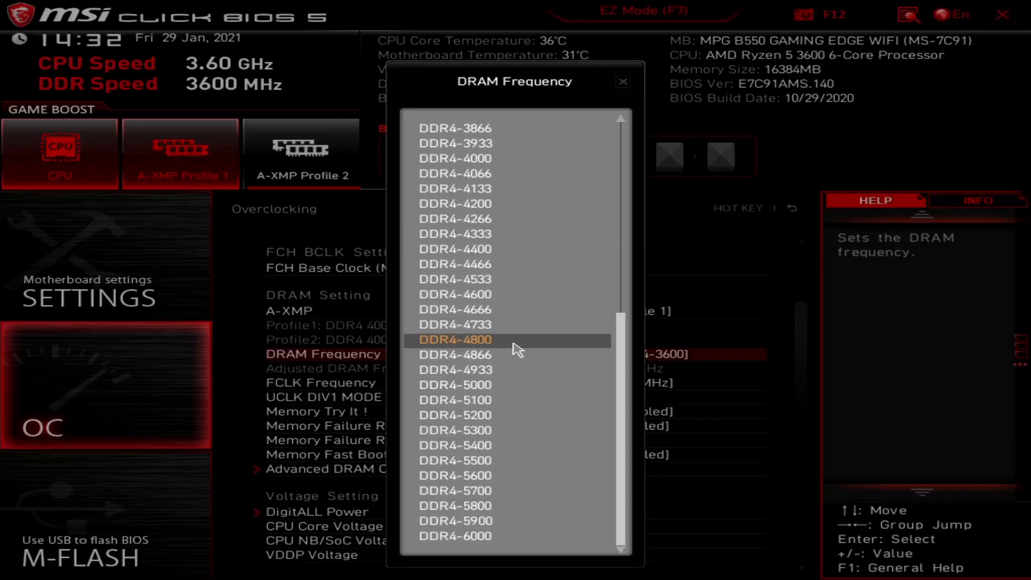
pyautogui.press('Down')
pyautogui.press('Down')
pyautogui.press('Down')
pyautogui.press('Down')
pyautogui.press('Down')
pyautogui.press('Down')
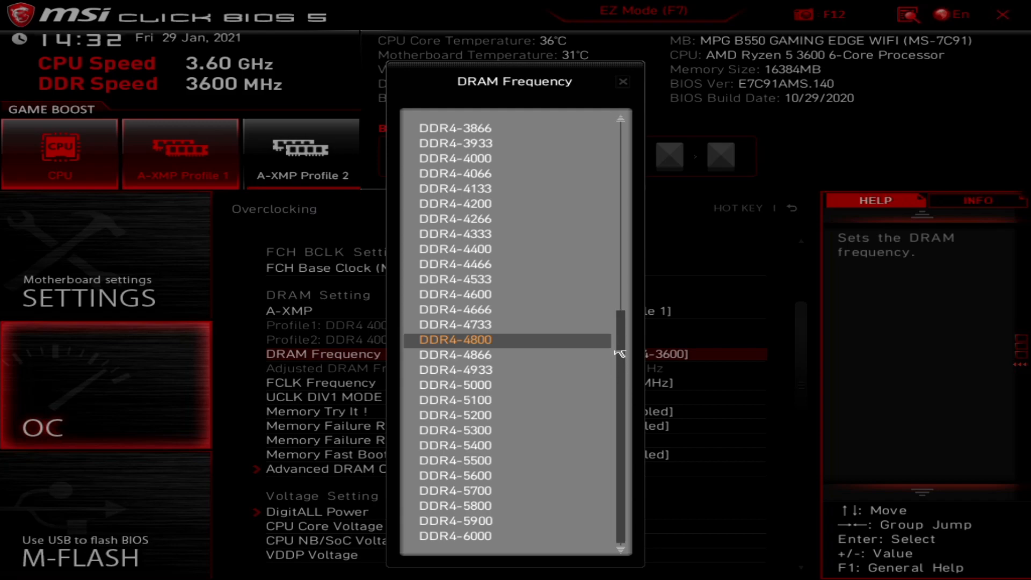
pyautogui.scroll(2, 510, 258)
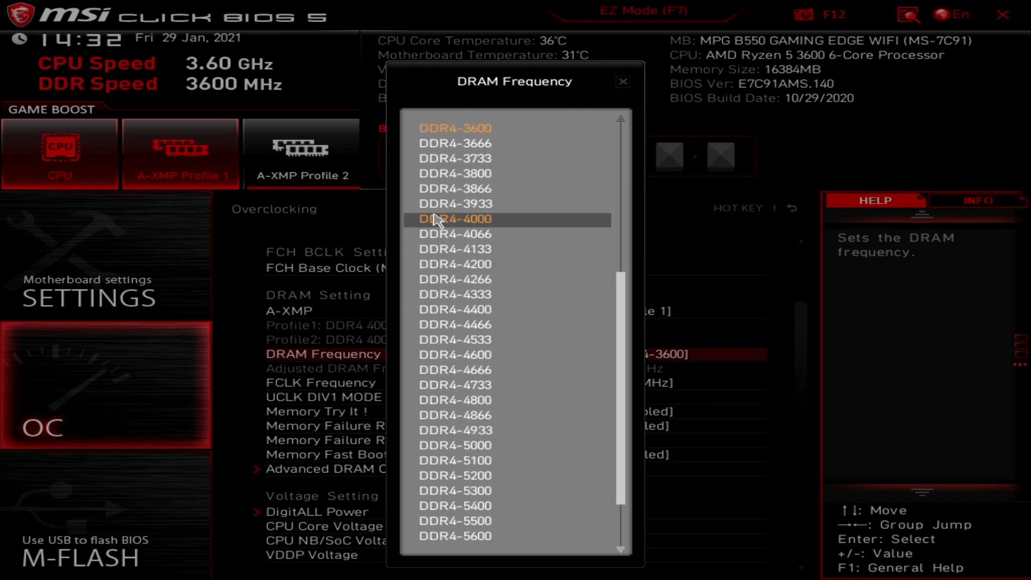
pyautogui.click(457, 144)
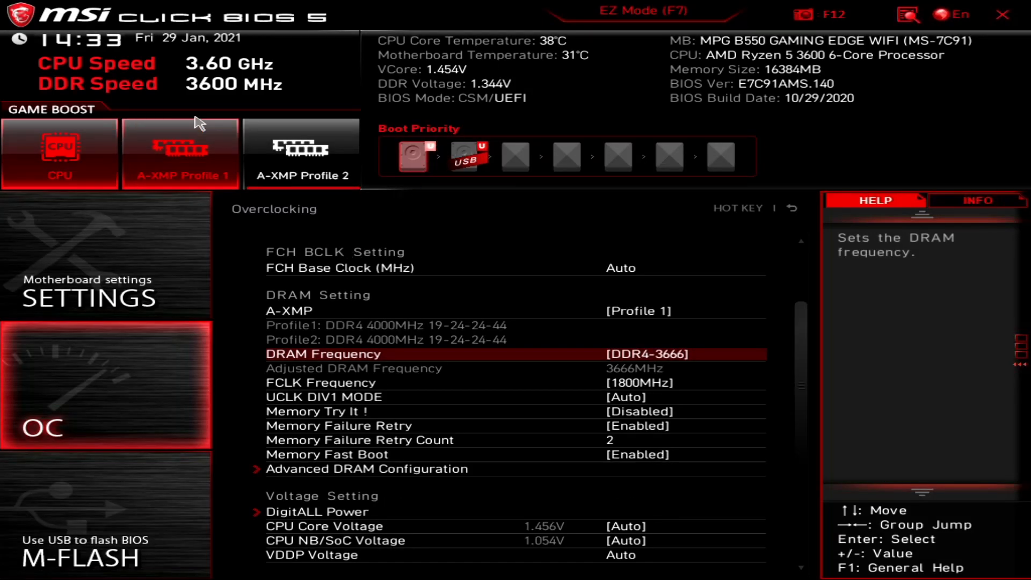
pyautogui.click(489, 356)
pyautogui.press('Down')
pyautogui.press('Down')
pyautogui.press('Down')
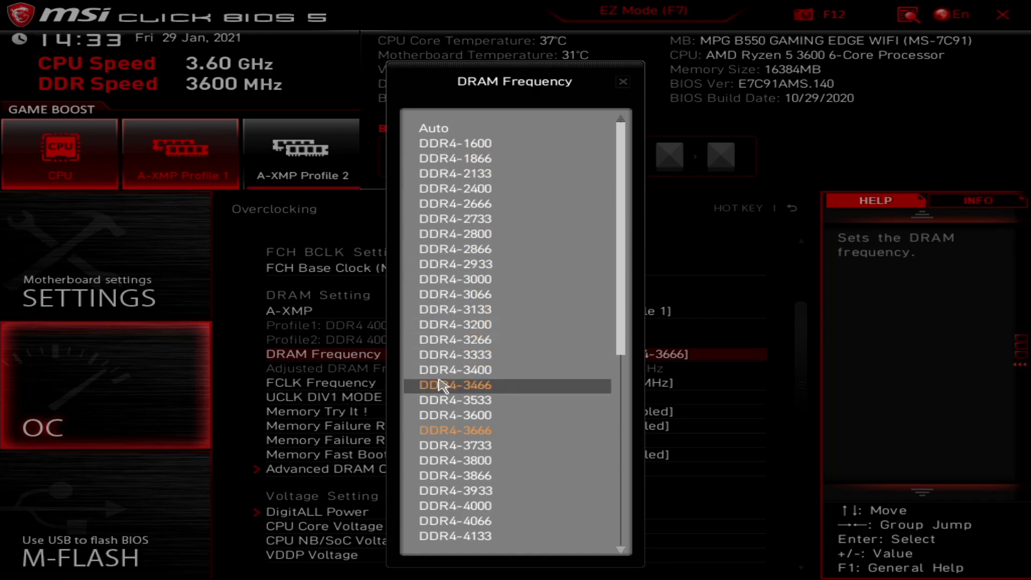
pyautogui.click(445, 416)
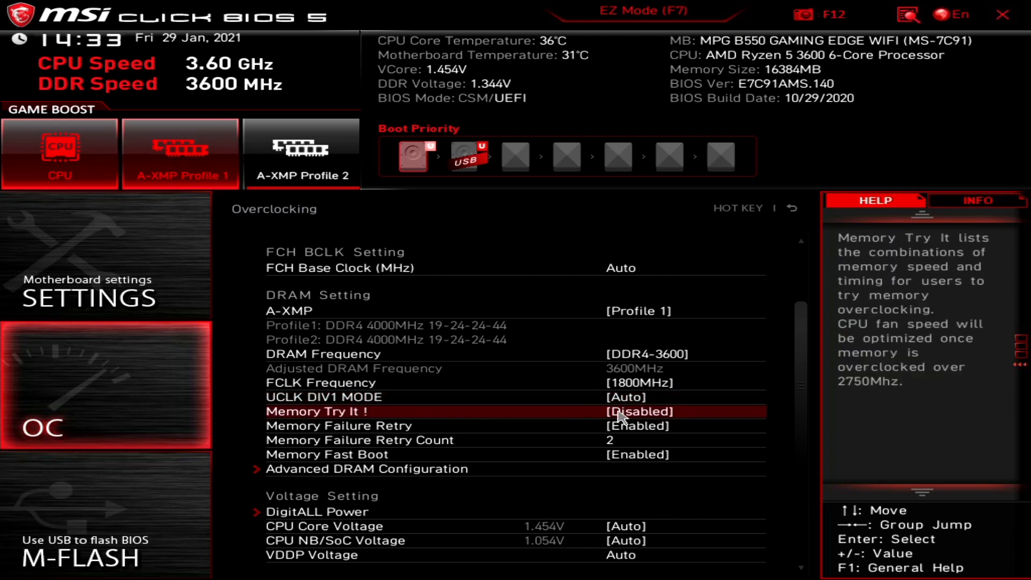
# Set FCLK Frequency and DRAM Frequency to Auto, so the adjusted DRAM frequency reads 4000MHz.
pyautogui.click(622, 385)
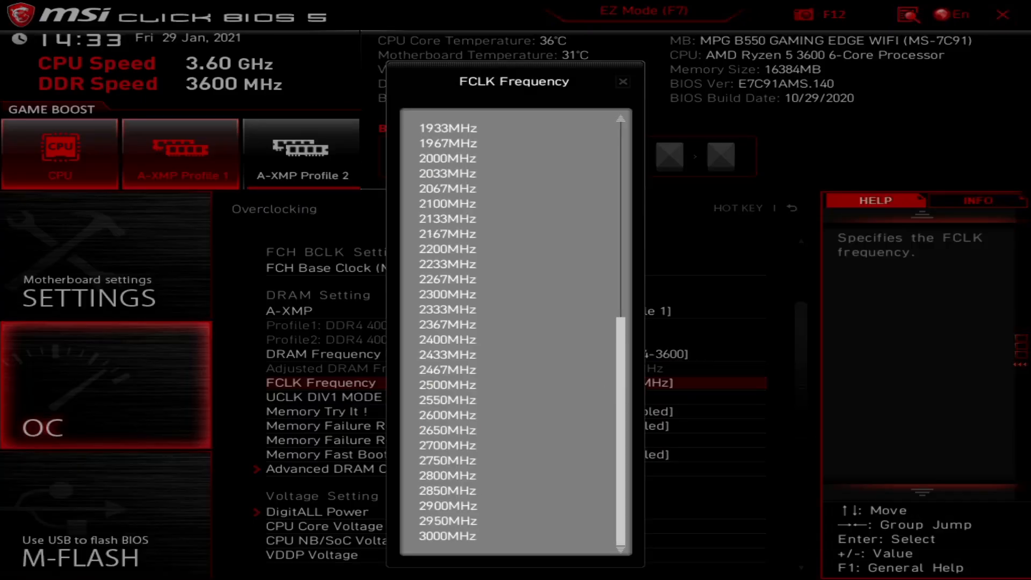
pyautogui.click(621, 153)
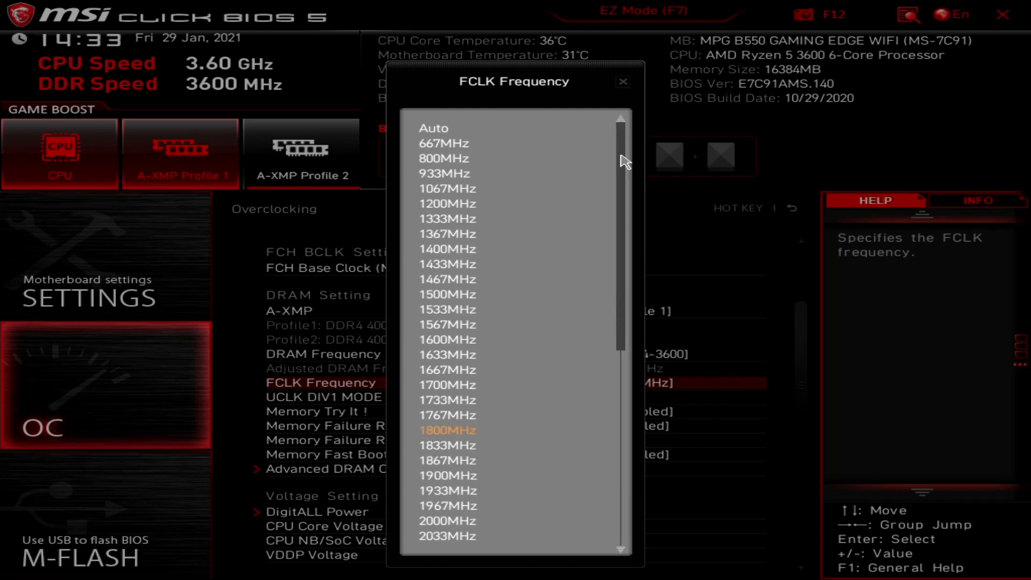
pyautogui.click(510, 133)
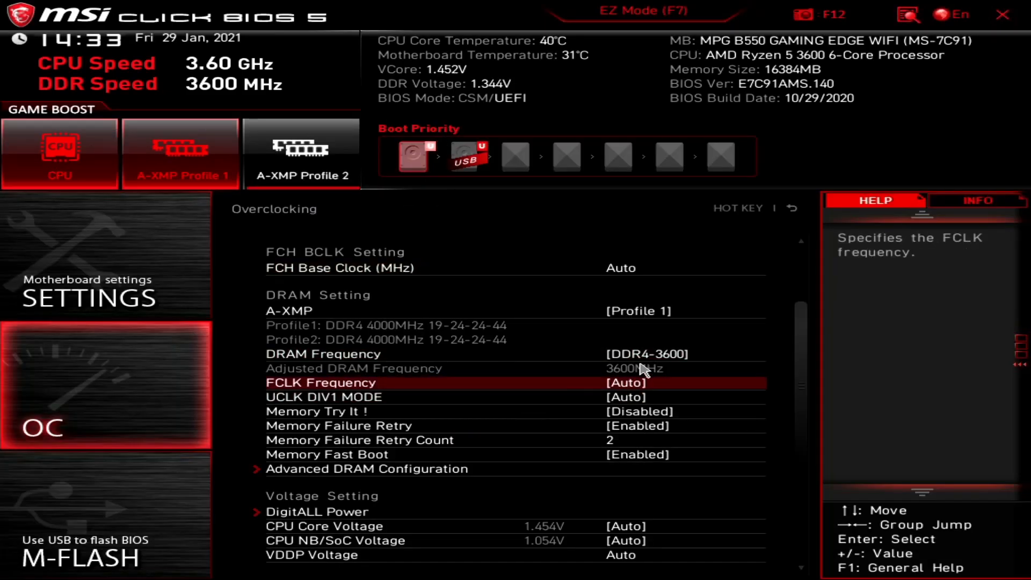
pyautogui.click(655, 359)
pyautogui.click(471, 131)
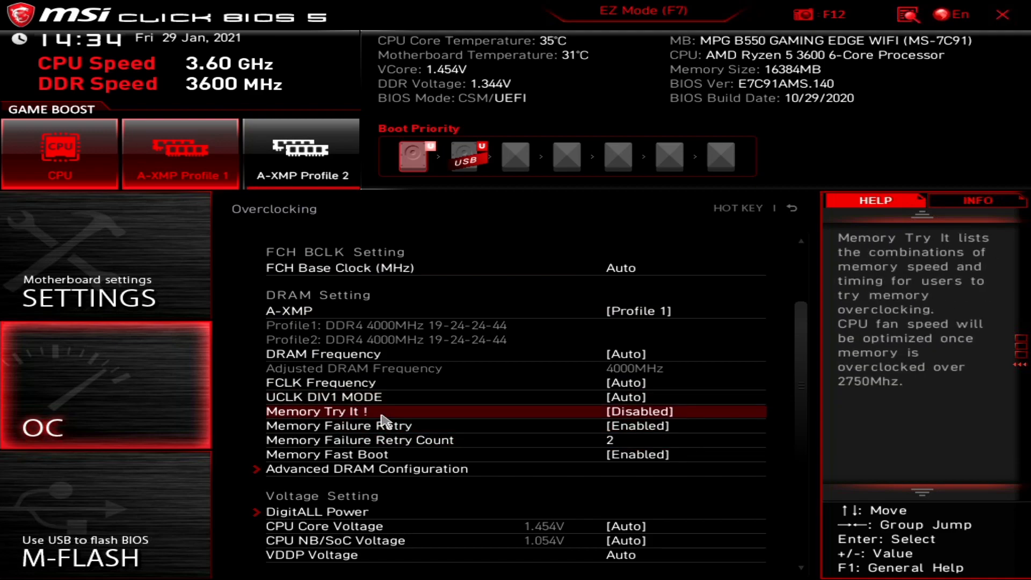
pyautogui.click(324, 414)
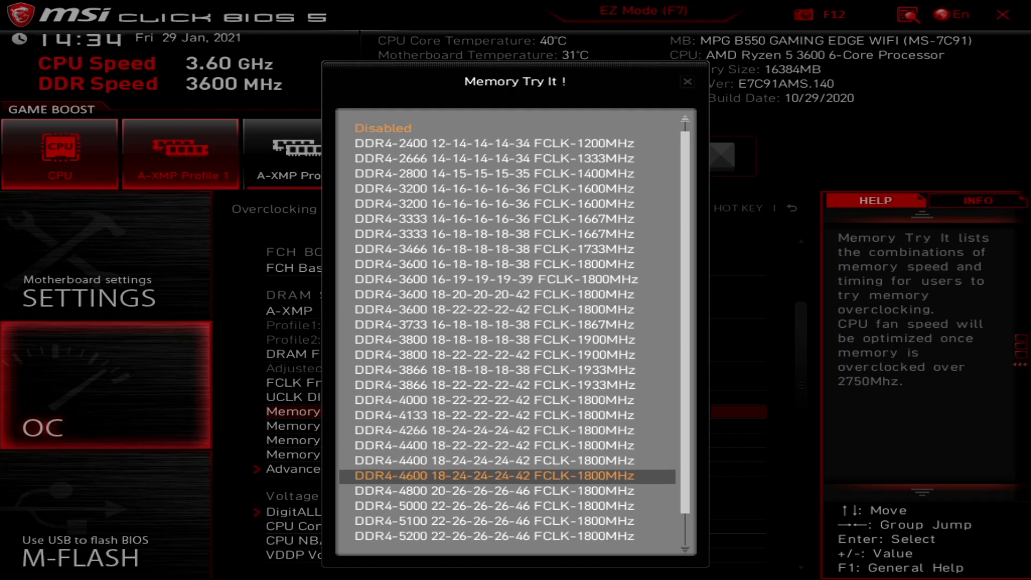
pyautogui.scroll(-1, 687, 505)
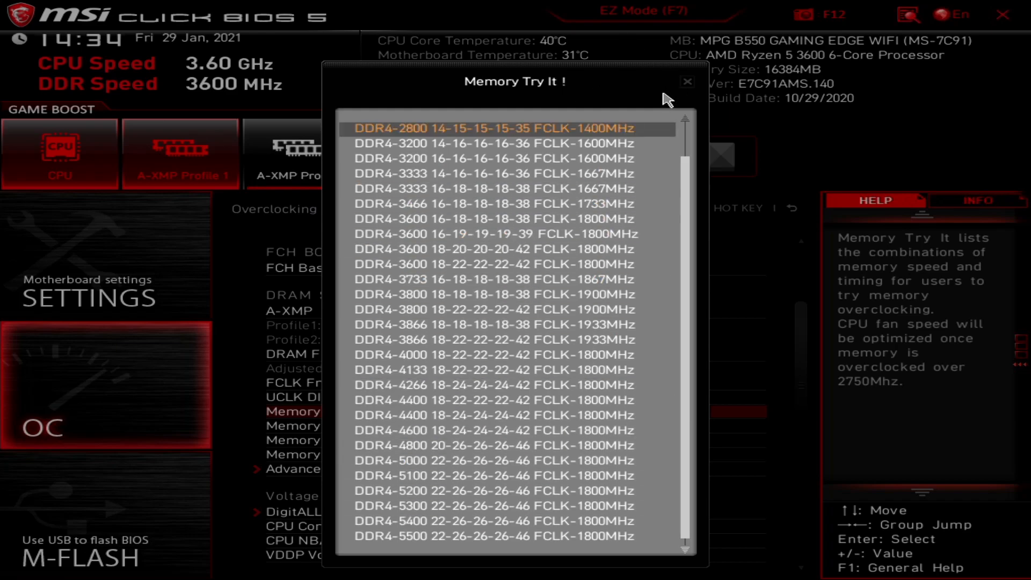
pyautogui.click(688, 82)
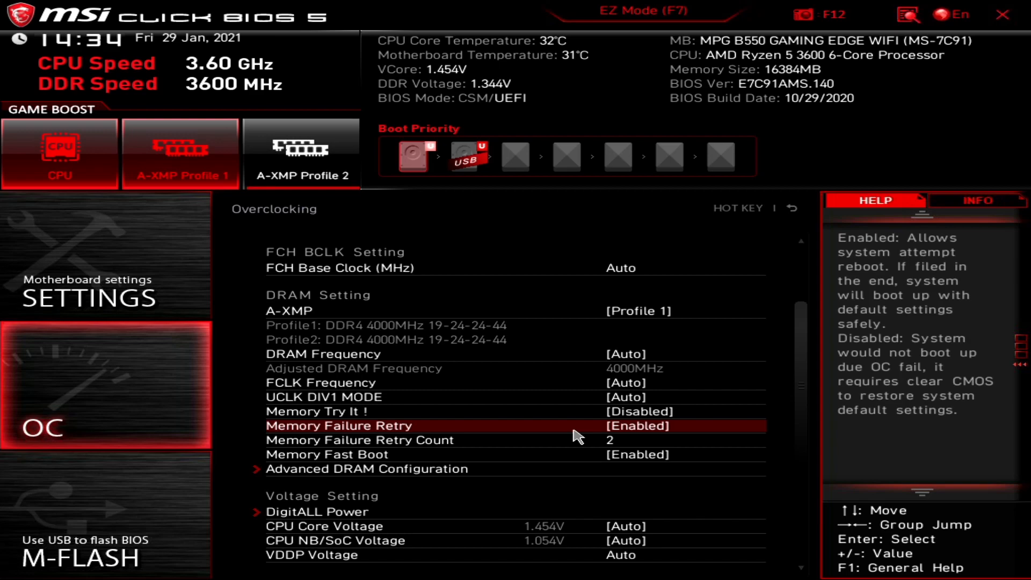
pyautogui.click(549, 445)
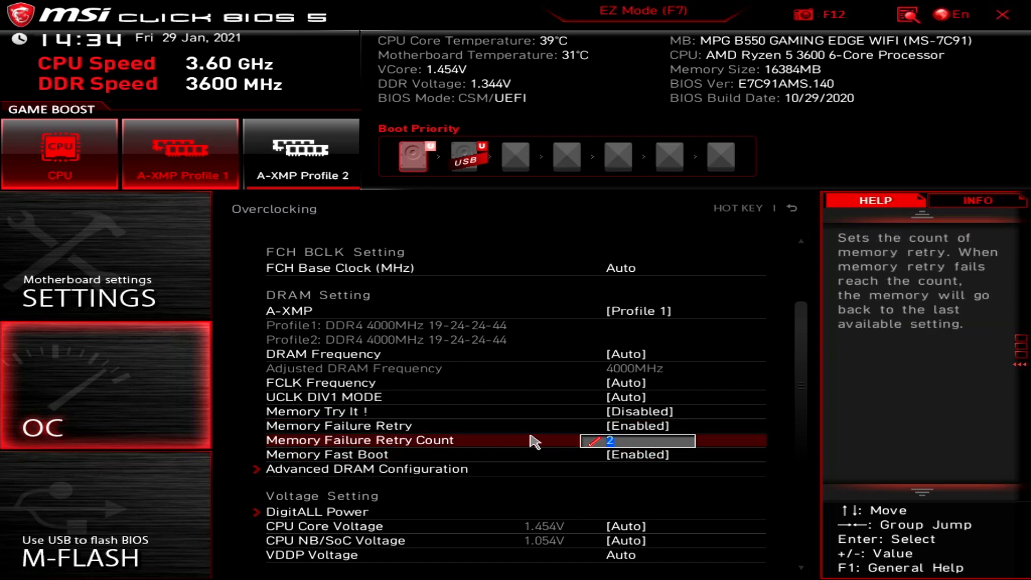
# Disable Memory Failure Retry, keep Memory Fast Boot Enabled, and go into Advanced DRAM Configuration.
pyautogui.click(499, 430)
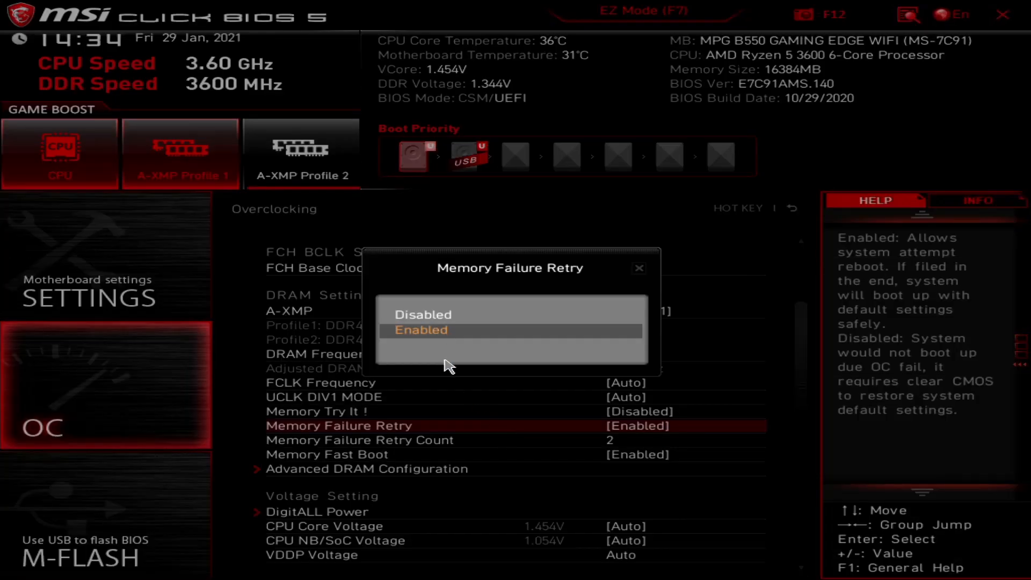
pyautogui.click(425, 315)
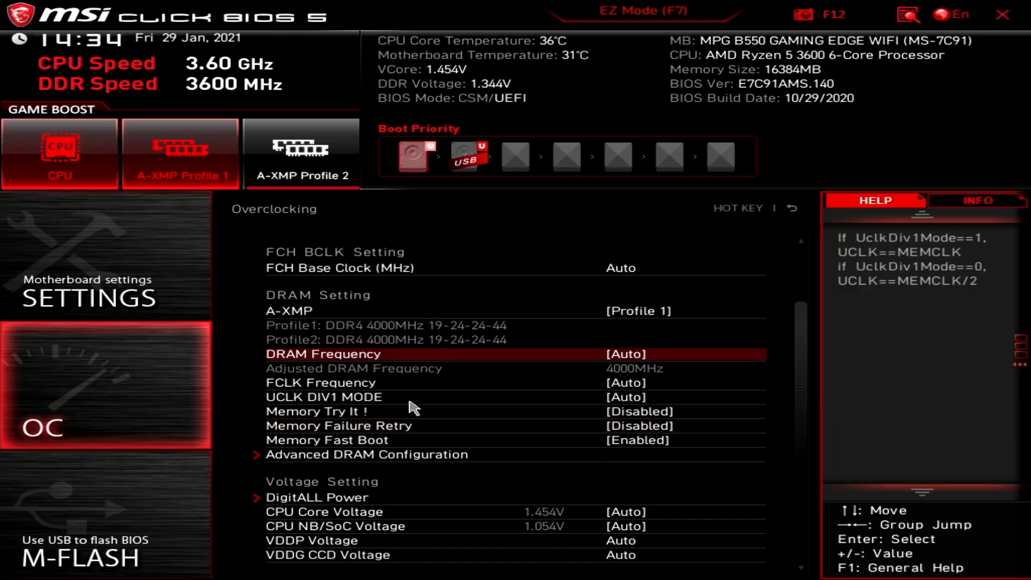
pyautogui.click(469, 445)
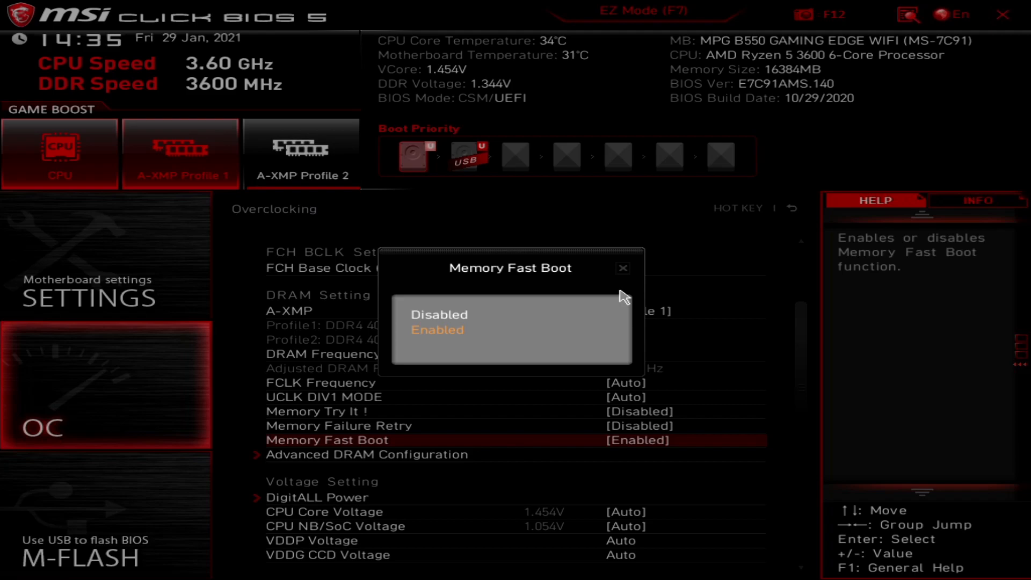
pyautogui.click(623, 269)
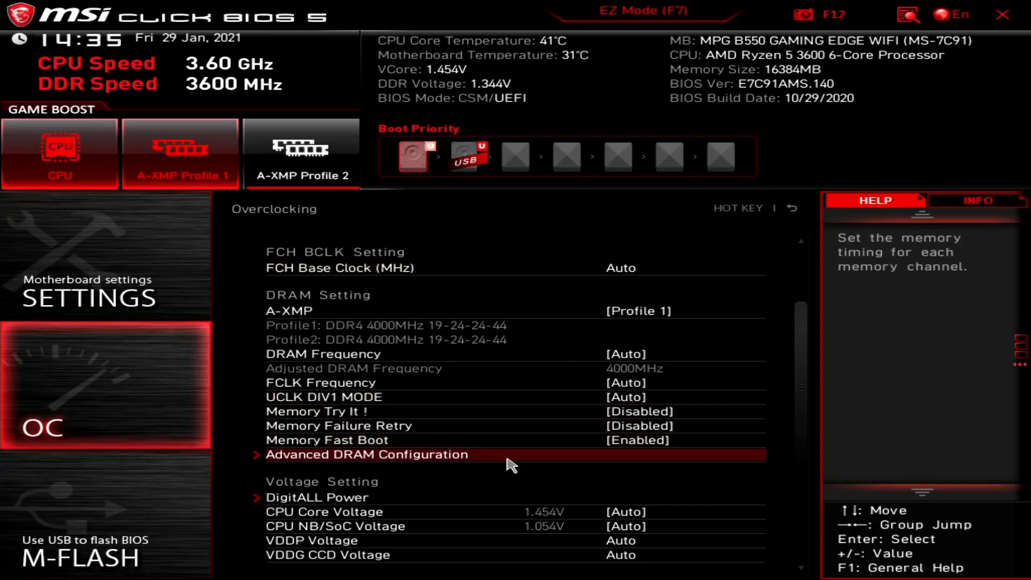
pyautogui.click(422, 459)
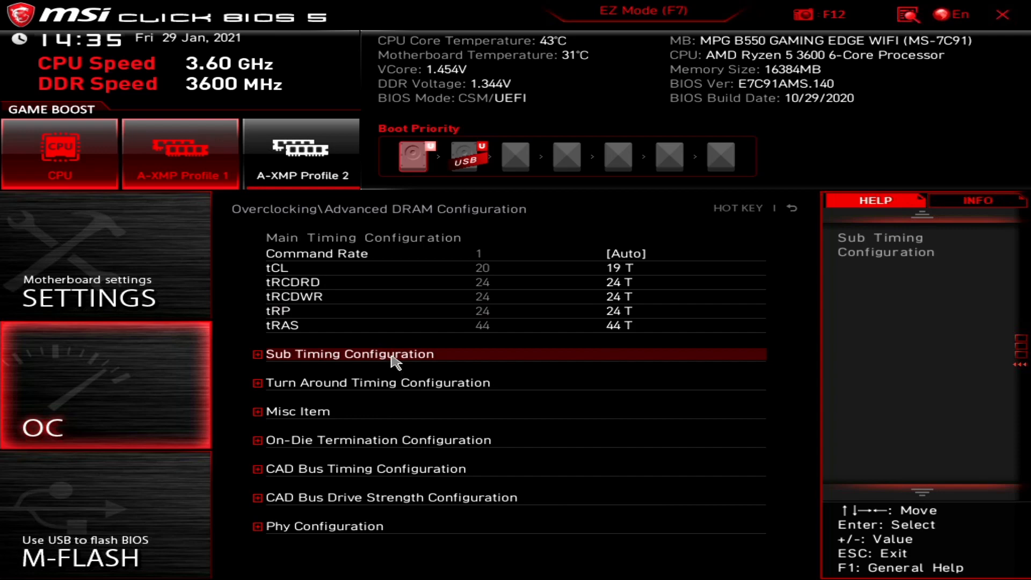
# Expand the Sub Timing and Turn Around Timing Configuration groups and review their Auto timings.
pyautogui.click(414, 355)
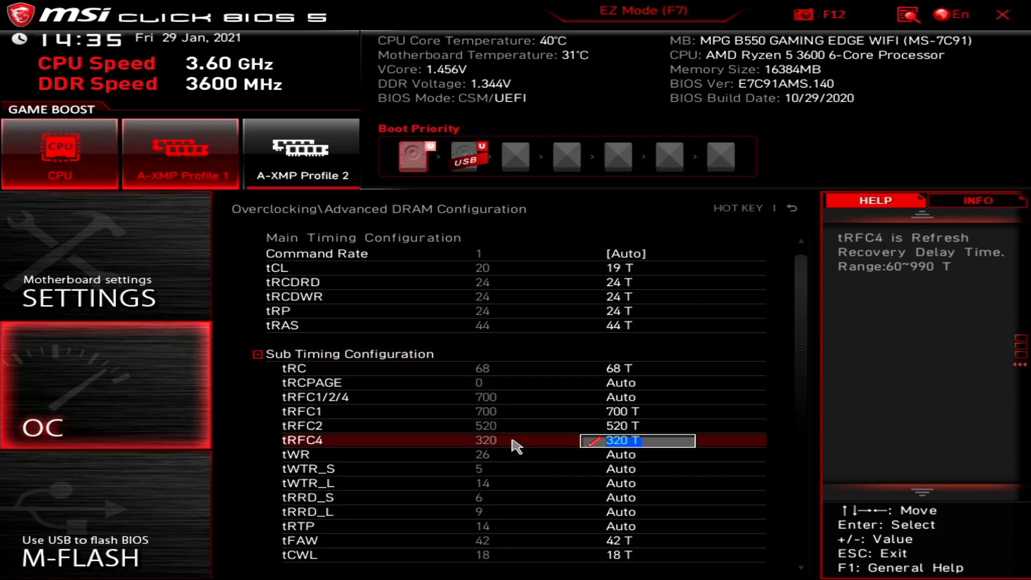
pyautogui.scroll(-8, 512, 437)
pyautogui.scroll(-4, 518, 364)
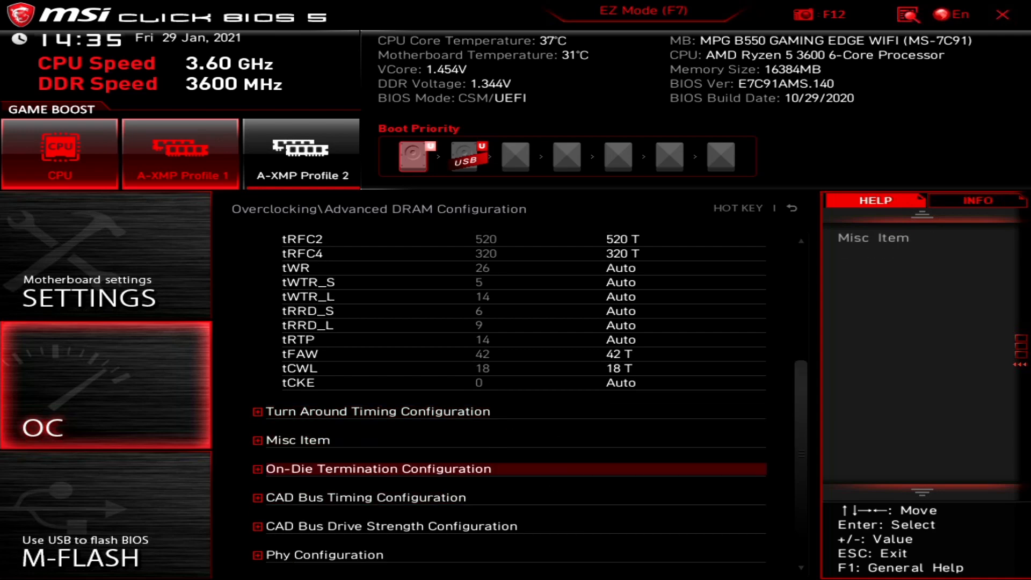
pyautogui.click(372, 412)
pyautogui.scroll(-3, 491, 468)
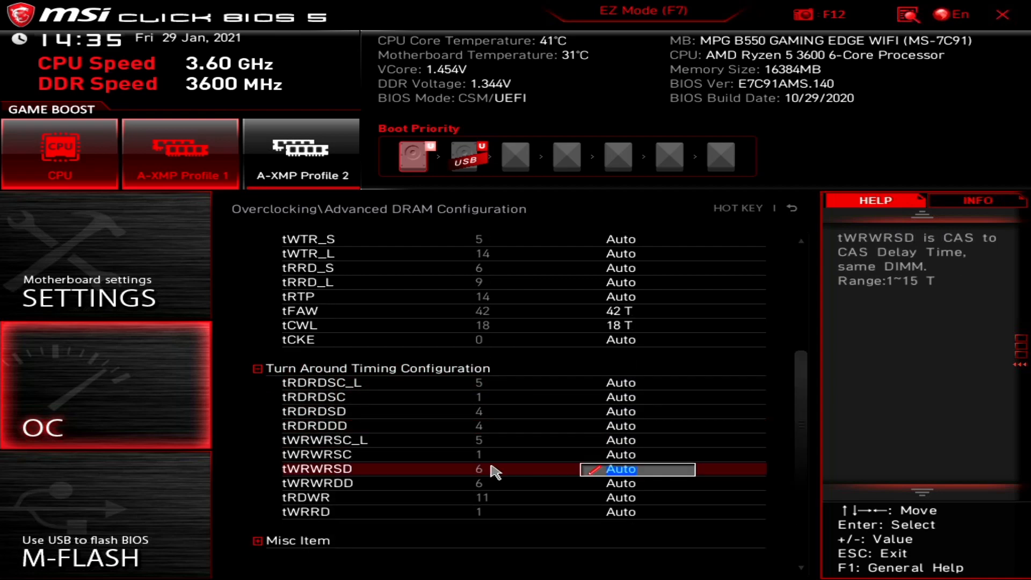
pyautogui.scroll(-2, 490, 454)
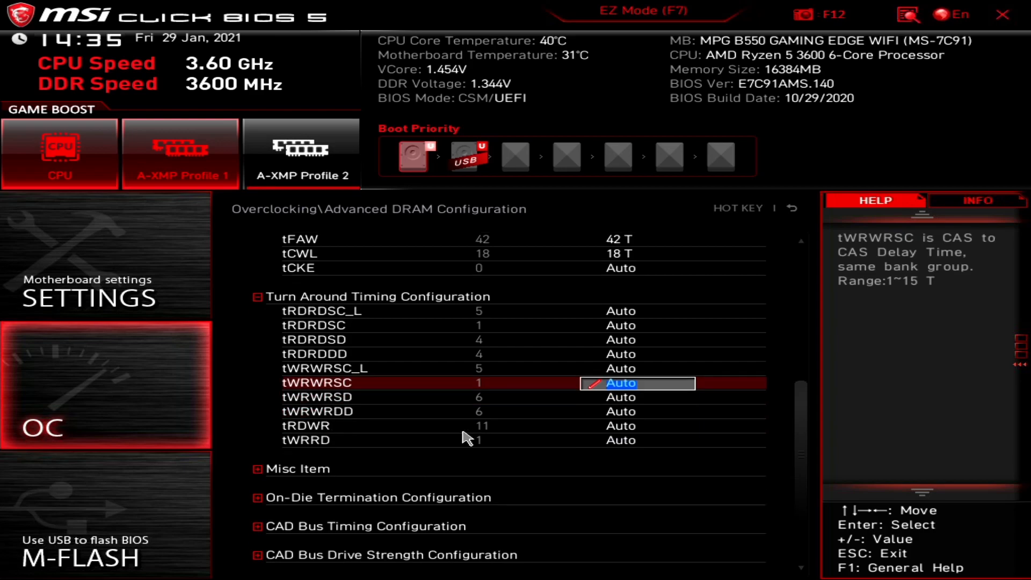
# Expand the Misc Item and On-Die Termination Configuration groups to review their DRAM settings.
pyautogui.click(306, 462)
pyautogui.scroll(-3, 457, 484)
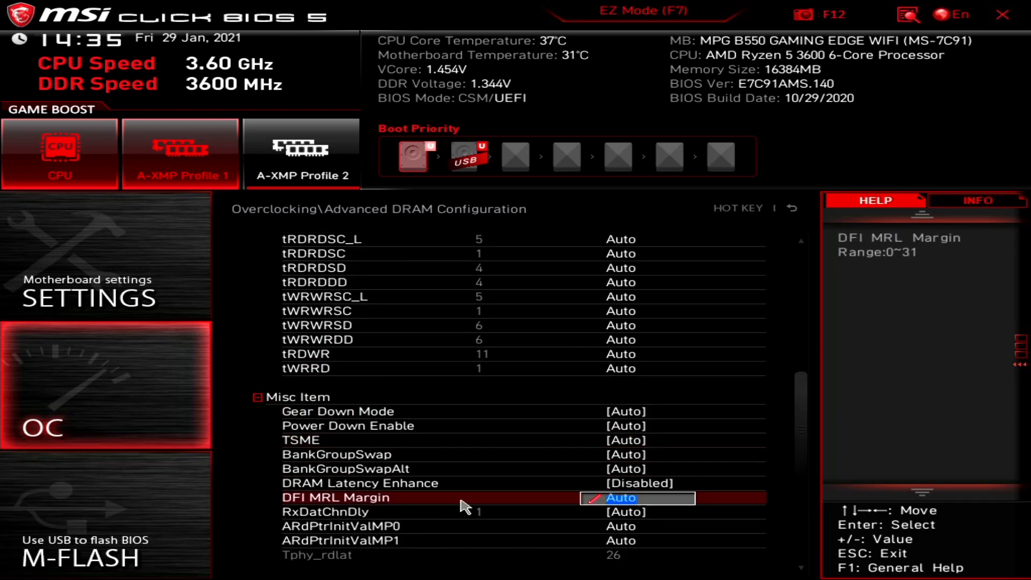
pyautogui.scroll(-1, 443, 495)
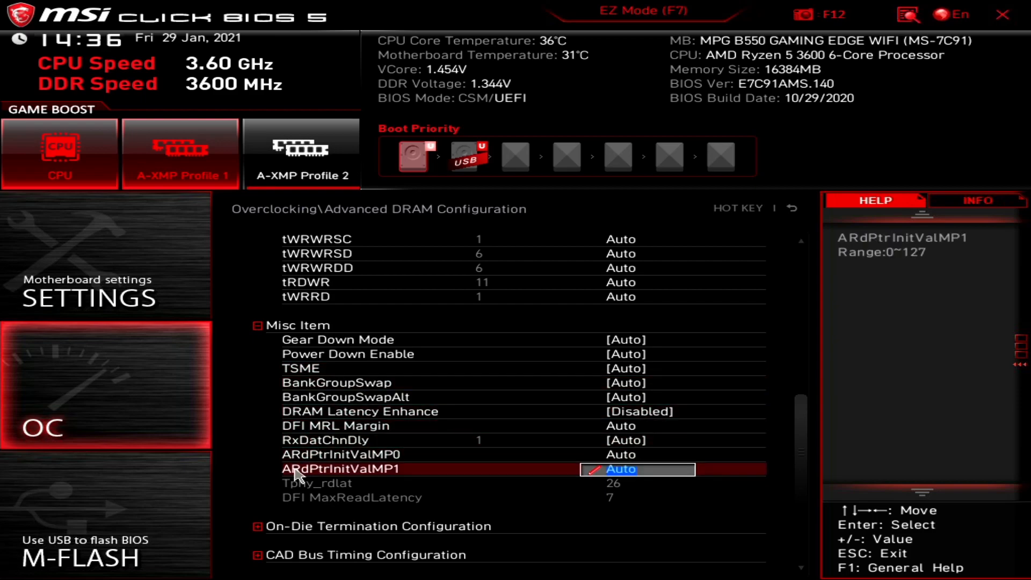
pyautogui.scroll(-1, 299, 473)
pyautogui.scroll(-1, 299, 474)
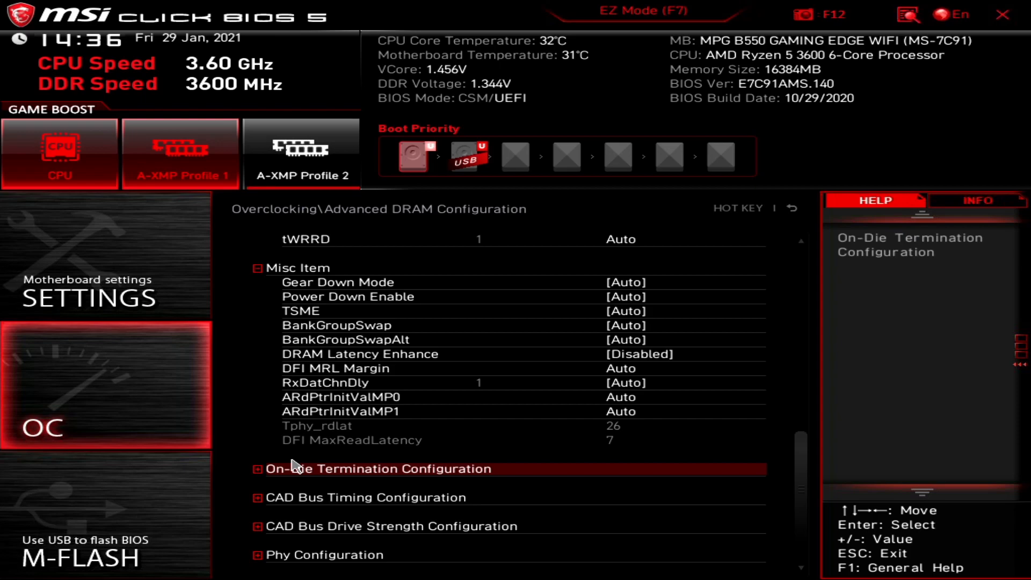
pyautogui.click(374, 473)
pyautogui.scroll(-3, 362, 457)
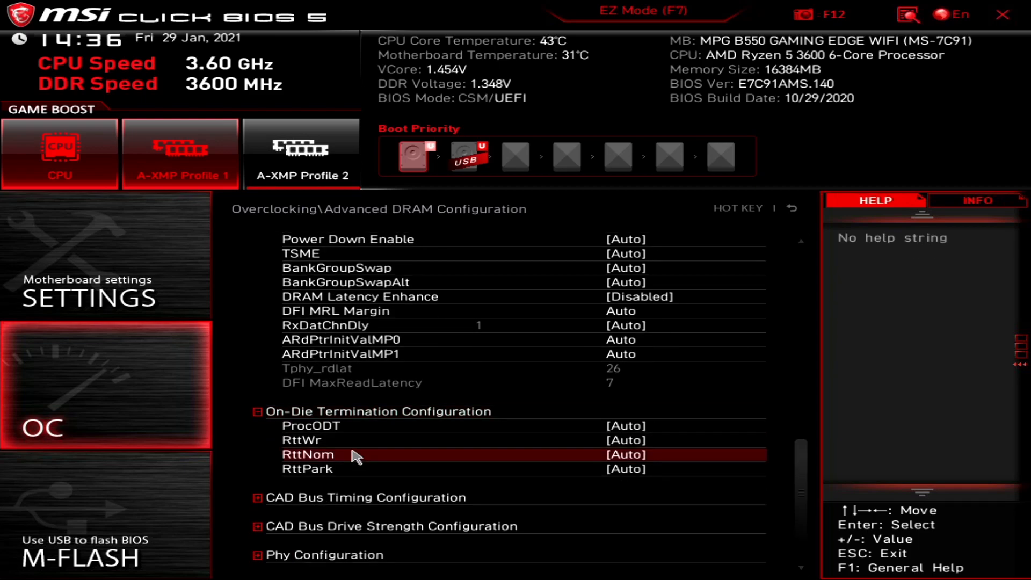
# Expand CAD Bus Timing, CAD Bus Drive Strength and Phy Configuration groups, then return to Overclocking.
pyautogui.click(355, 496)
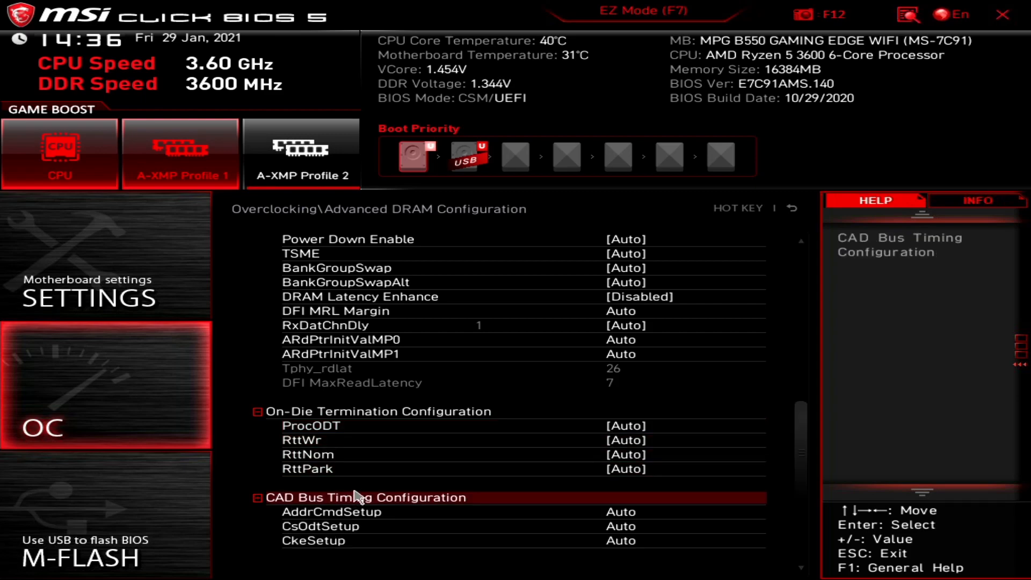
pyautogui.scroll(-1, 356, 497)
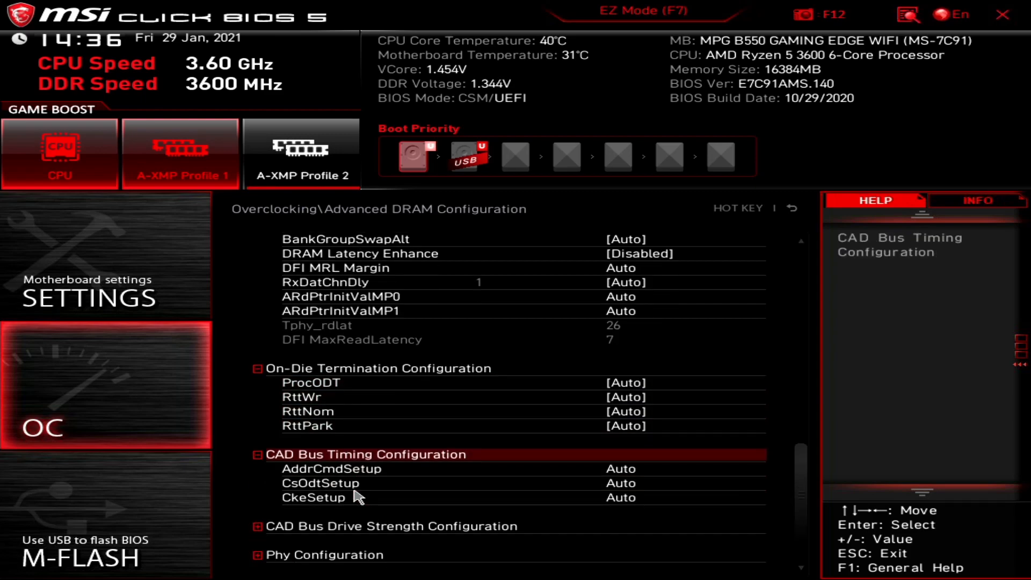
pyautogui.click(346, 527)
pyautogui.scroll(-1, 354, 515)
pyautogui.scroll(-1, 355, 515)
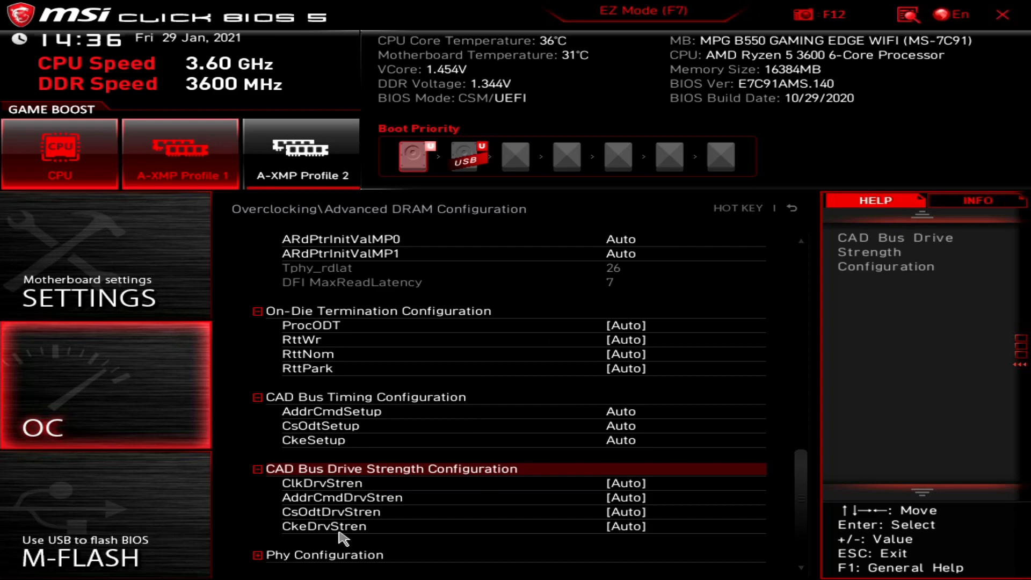
pyautogui.click(339, 557)
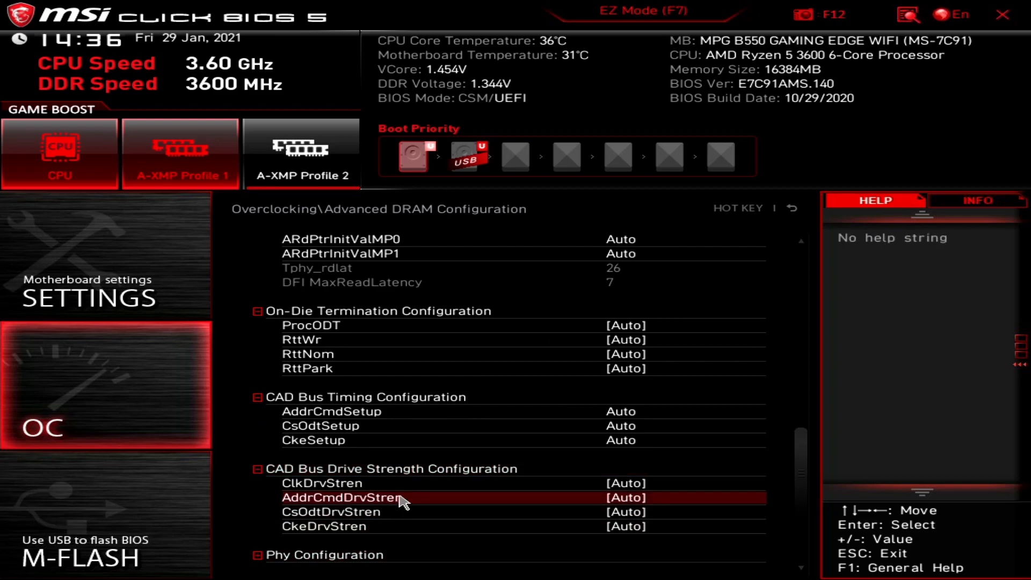
pyautogui.scroll(-1, 392, 502)
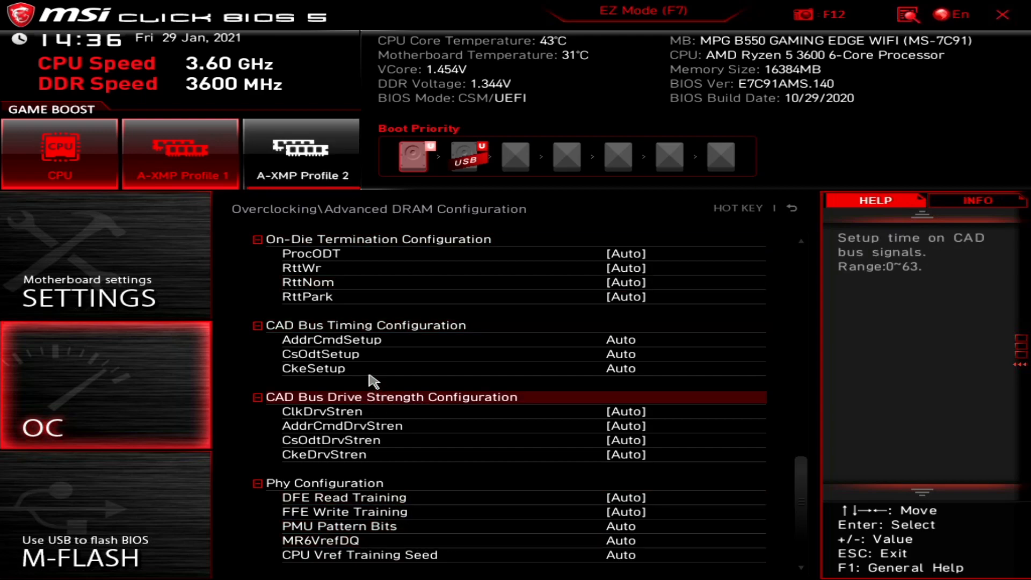
pyautogui.scroll(3, 379, 391)
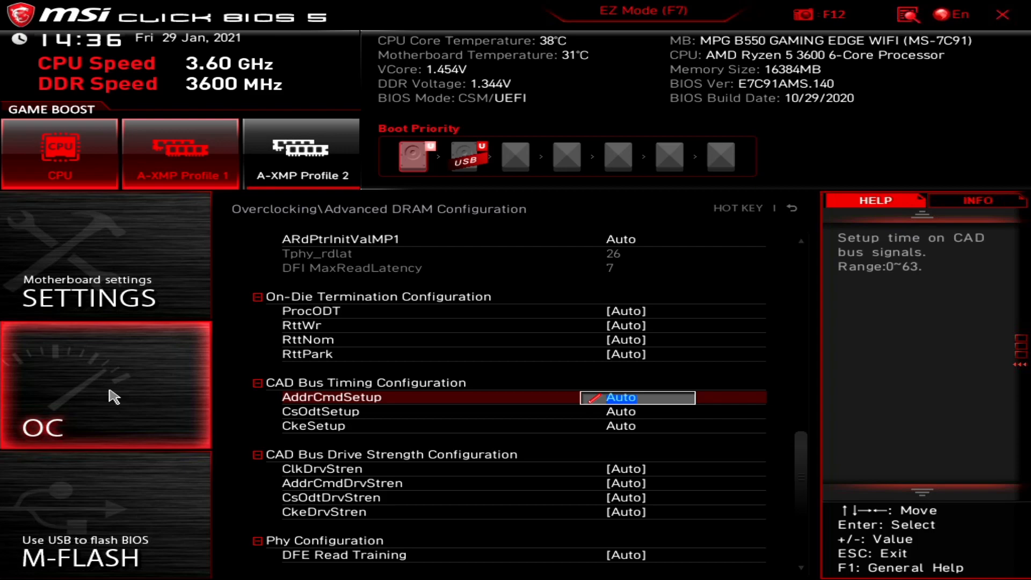
pyautogui.click(114, 397)
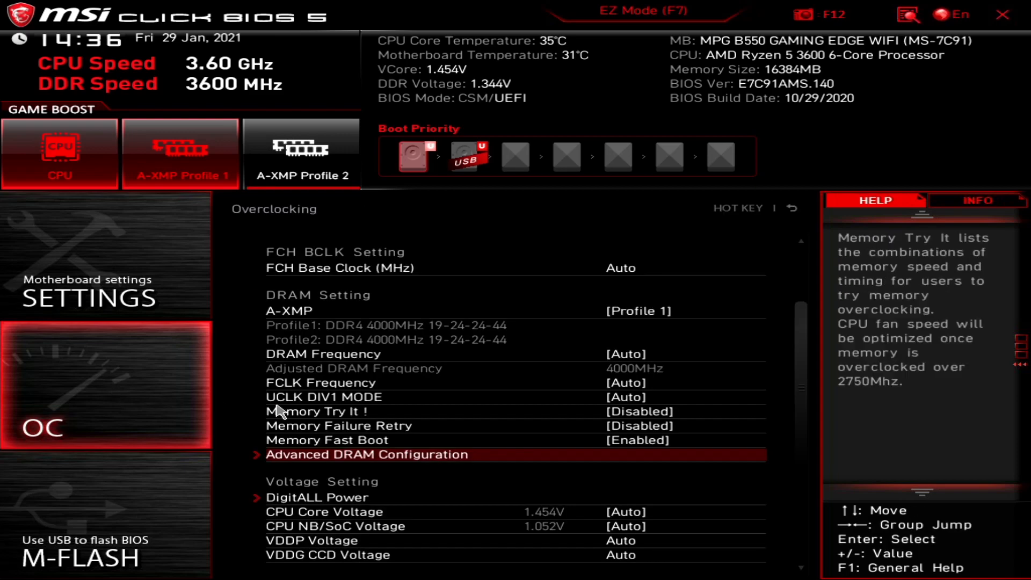
# Enter DigitALL Power from the Voltage Setting group to see its loadline and protection settings.
pyautogui.click(310, 499)
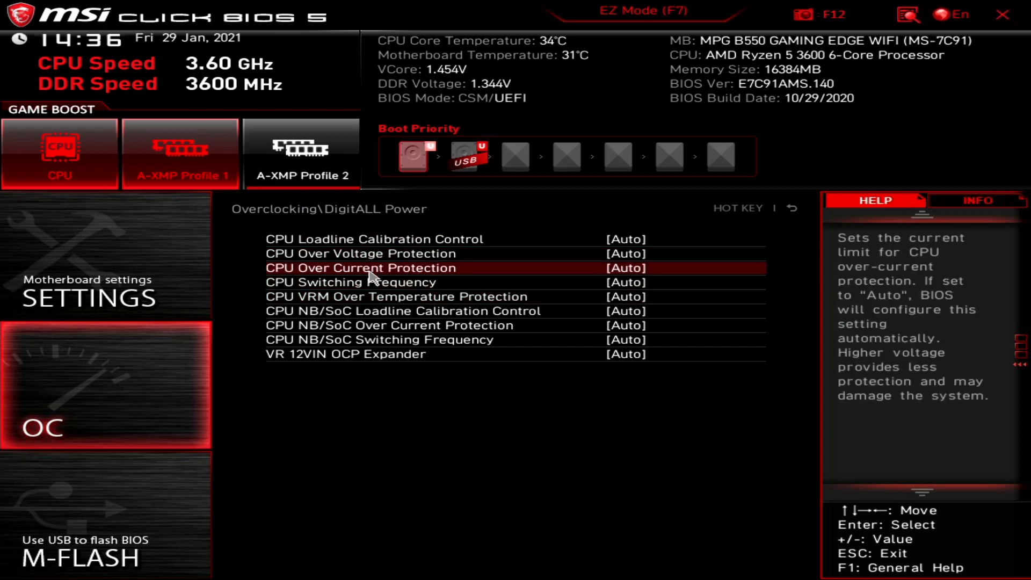
pyautogui.click(379, 304)
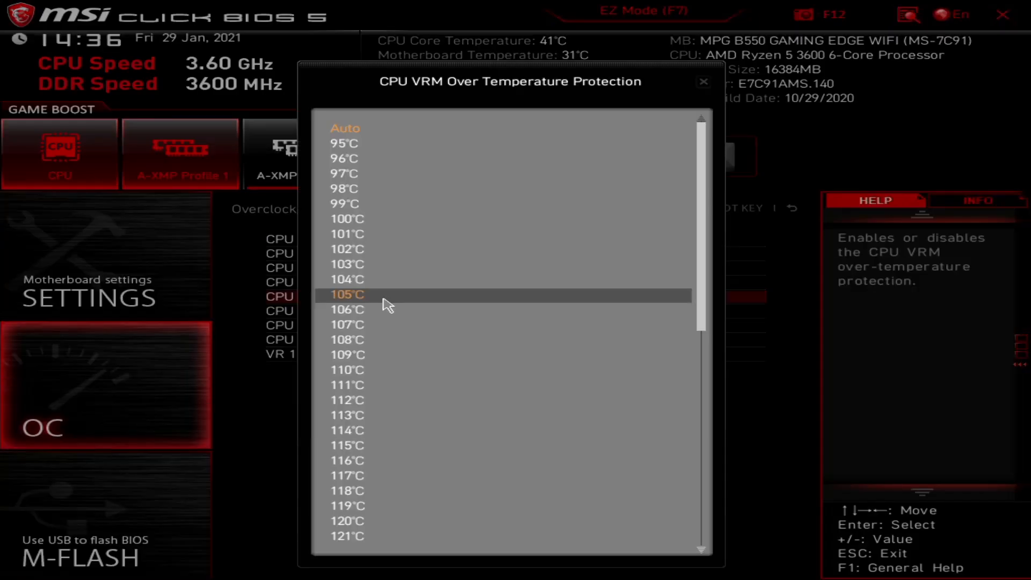
pyautogui.press('Up')
pyautogui.press('Up')
pyautogui.press('Up')
pyautogui.press('Up')
pyautogui.press('Up')
pyautogui.press('Up')
pyautogui.press('Up')
pyautogui.press('Up')
pyautogui.press('Down')
pyautogui.press('Down')
pyautogui.press('Down')
pyautogui.press('Down')
pyautogui.press('Down')
pyautogui.press('Down')
pyautogui.press('Down')
pyautogui.press('Down')
pyautogui.press('Down')
pyautogui.press('Down')
pyautogui.press('Down')
pyautogui.press('Down')
pyautogui.press('Down')
pyautogui.press('Down')
pyautogui.press('Down')
pyautogui.press('Down')
pyautogui.press('Down')
pyautogui.press('Down')
pyautogui.press('Down')
pyautogui.press('Down')
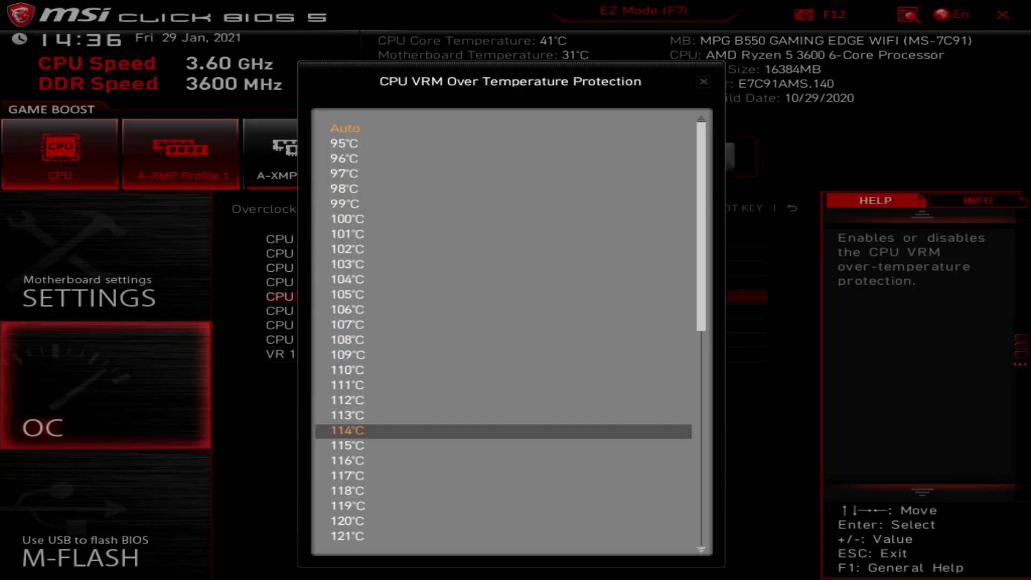
pyautogui.press('Up')
pyautogui.press('Up')
pyautogui.press('Up')
pyautogui.press('Up')
pyautogui.press('Up')
pyautogui.press('Up')
pyautogui.press('Up')
pyautogui.press('Up')
pyautogui.press('Down')
pyautogui.press('Down')
pyautogui.press('Down')
pyautogui.press('Down')
pyautogui.press('Down')
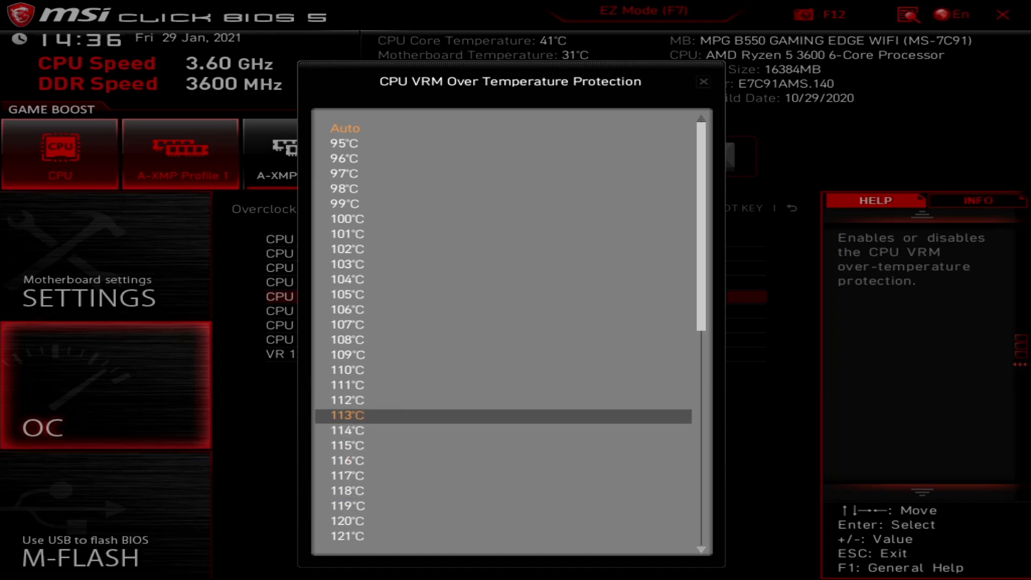
pyautogui.press('Down')
pyautogui.press('Down')
pyautogui.press('Down')
pyautogui.scroll(-7, 686, 430)
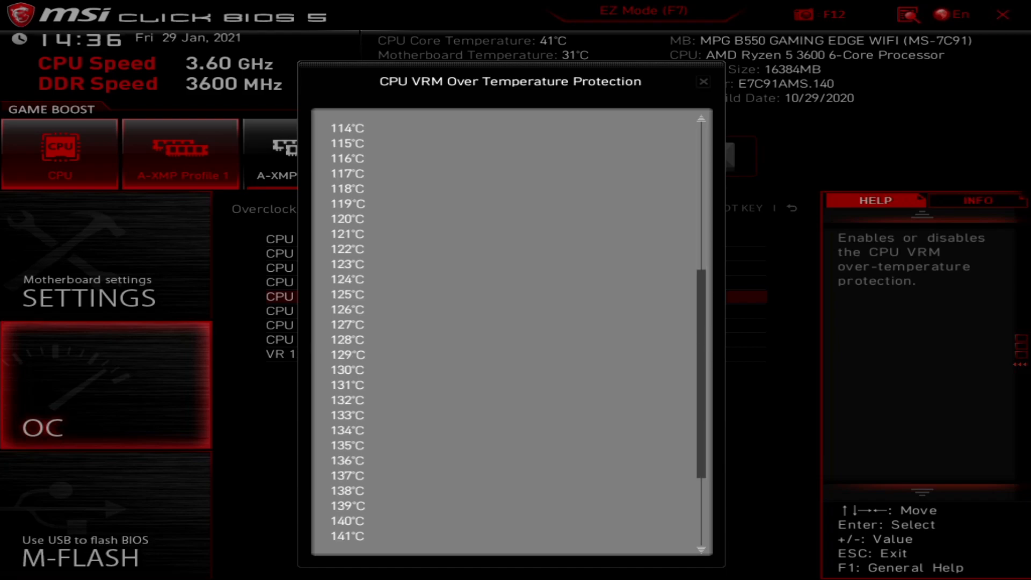
pyautogui.scroll(-3, 688, 444)
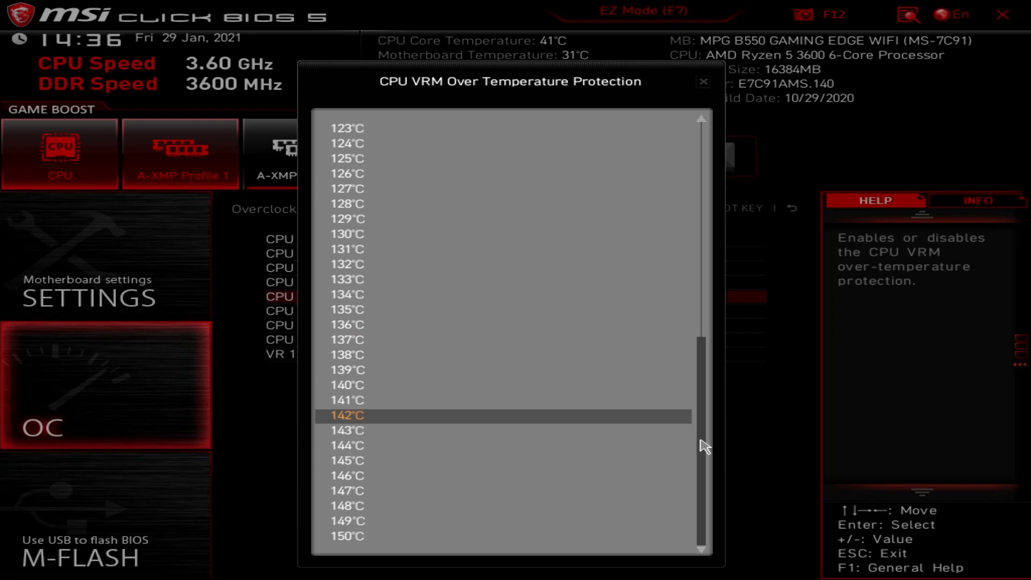
pyautogui.moveTo(700, 440); pyautogui.dragTo(702, 126)
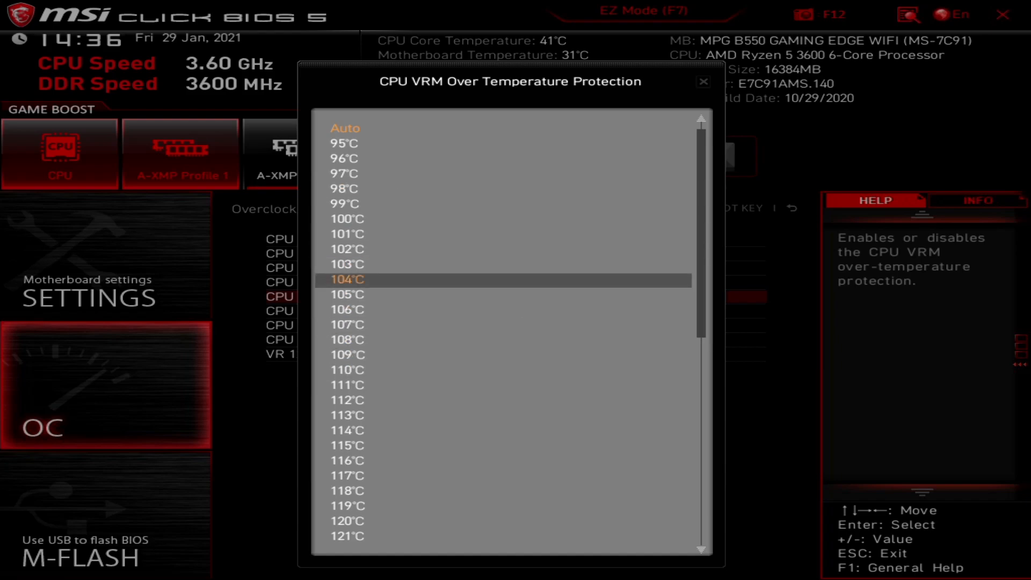
pyautogui.click(703, 86)
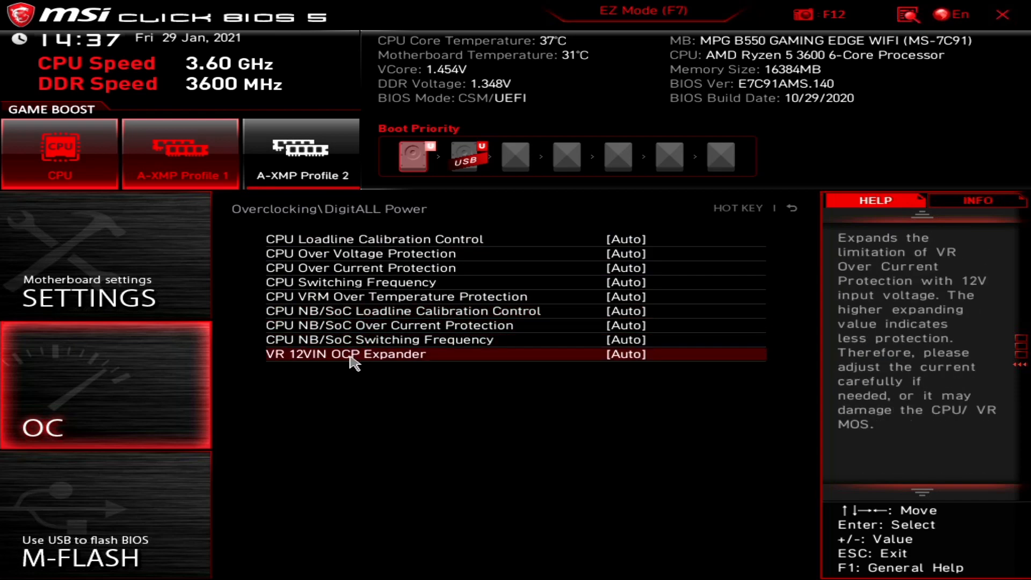
# Check VR 12VIN OCP Expander's Auto/Enabled choices, leave it on Auto, and return to Overclocking.
pyautogui.click(388, 367)
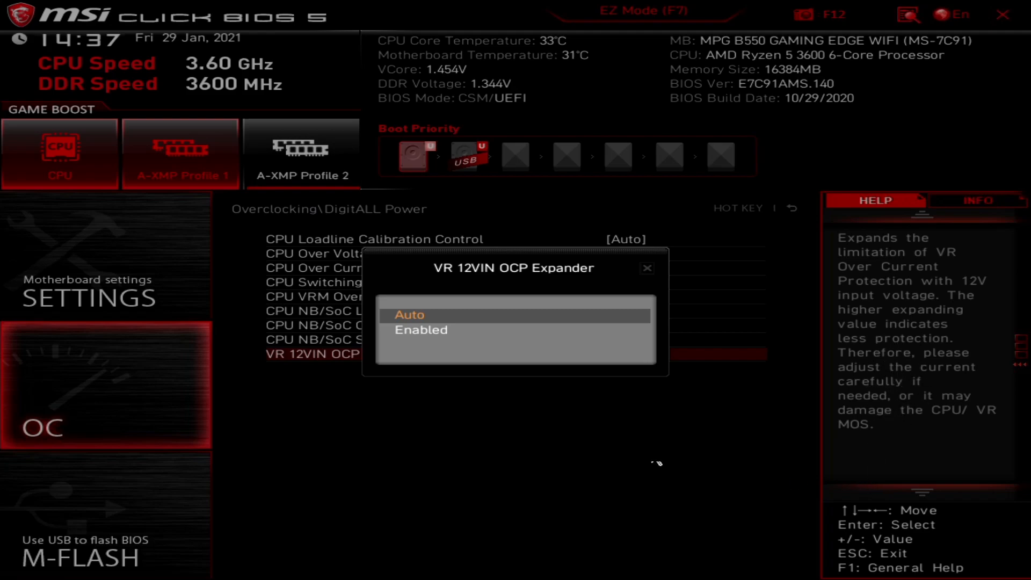
pyautogui.click(649, 269)
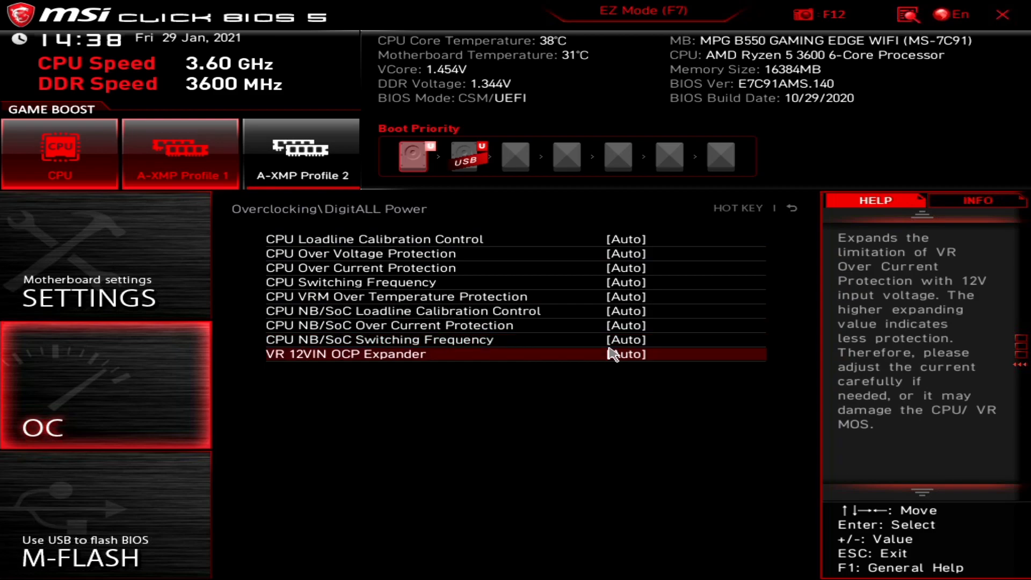
pyautogui.click(792, 210)
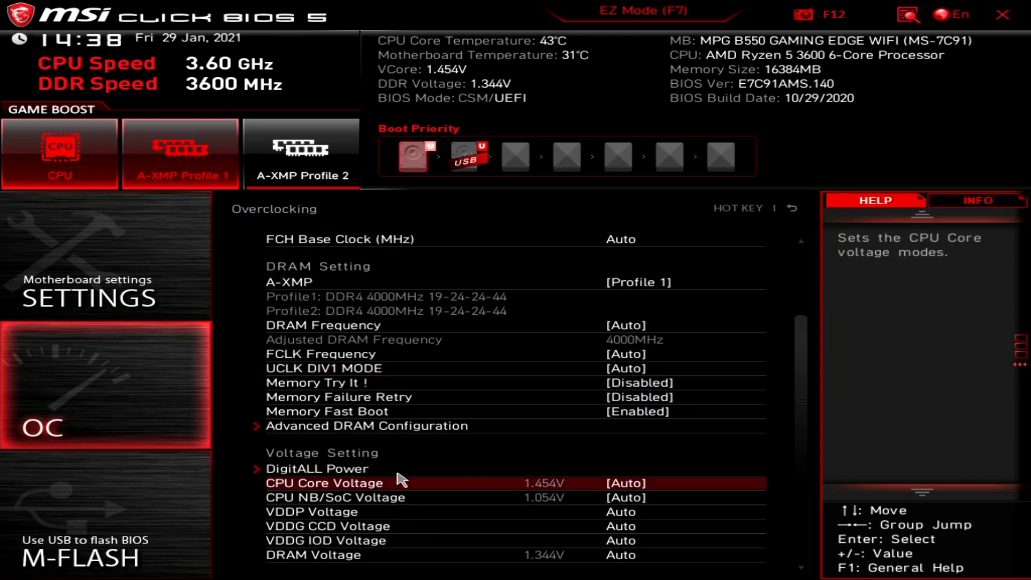
# Edit the VDDP Voltage value in Voltage Setting, still reading Auto.
pyautogui.scroll(-5, 402, 480)
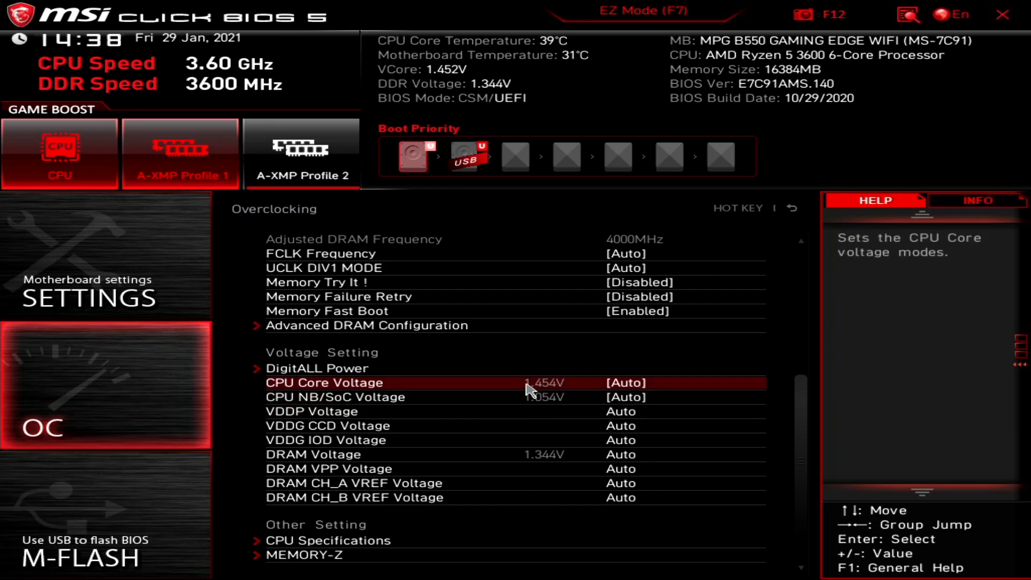
pyautogui.click(451, 414)
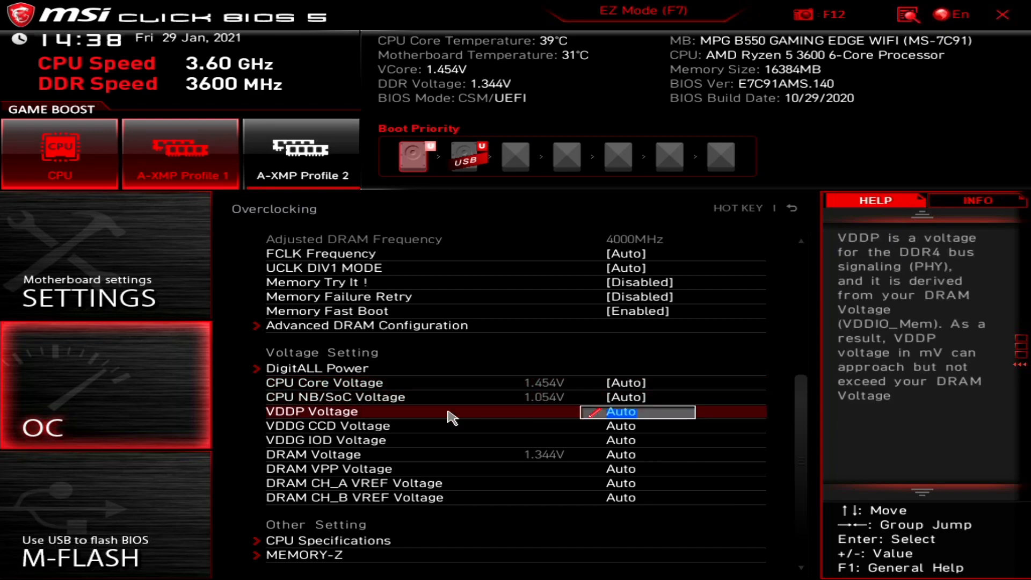
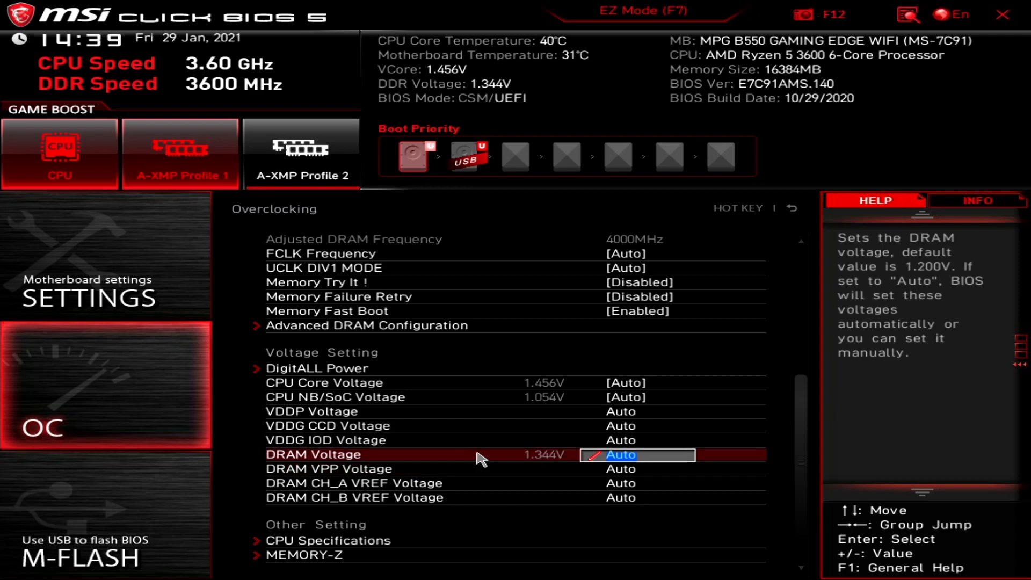
# Select DRAM VPP Voltage, then review the CPU Specifications and its Technology Support list.
pyautogui.click(529, 470)
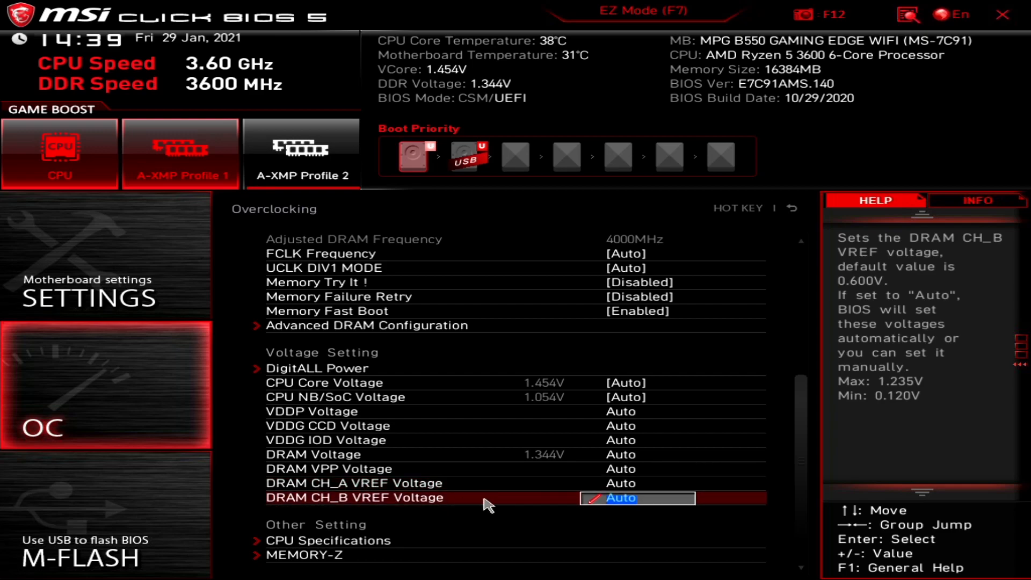
pyautogui.click(298, 541)
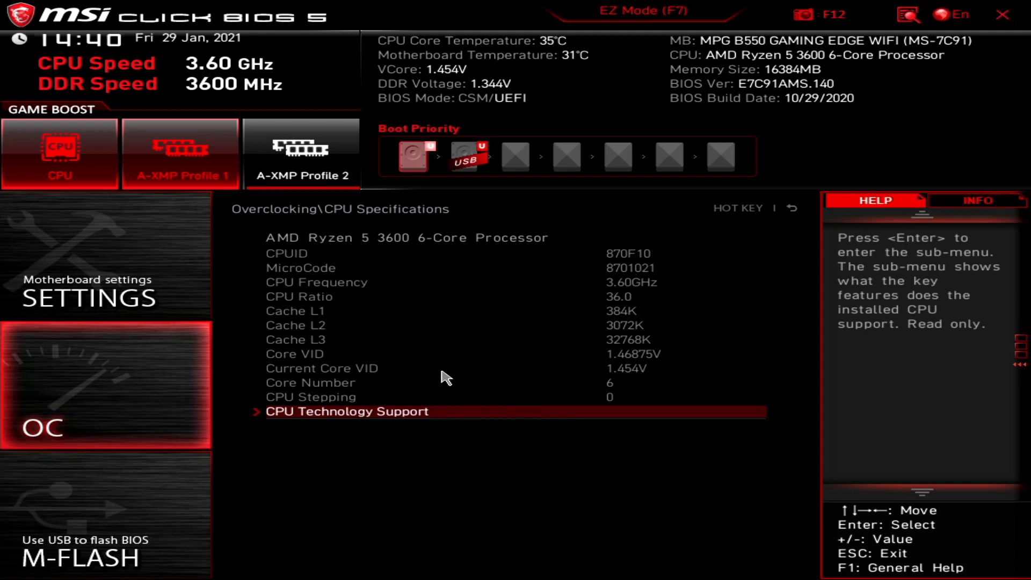
pyautogui.click(344, 413)
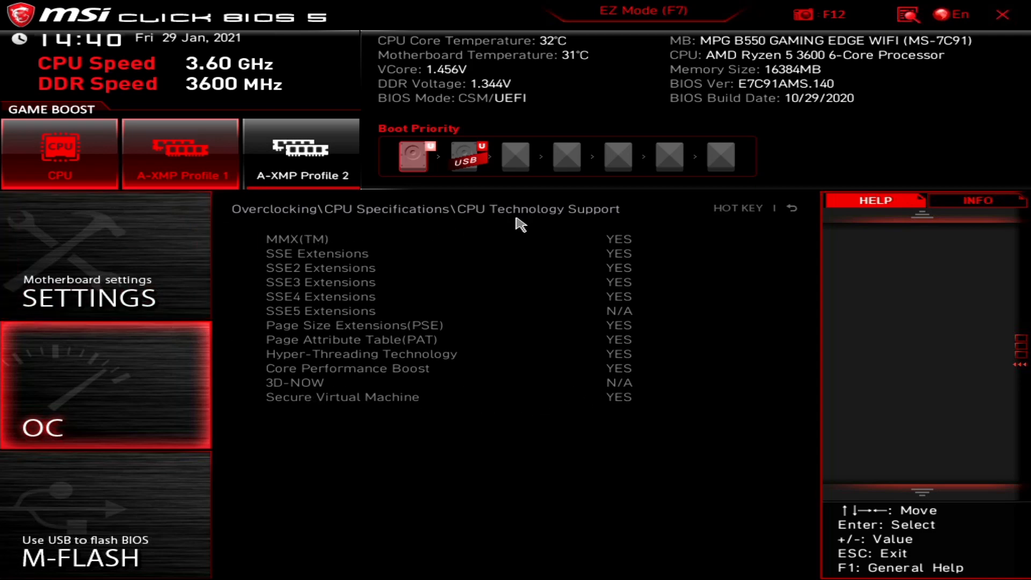
pyautogui.click(794, 209)
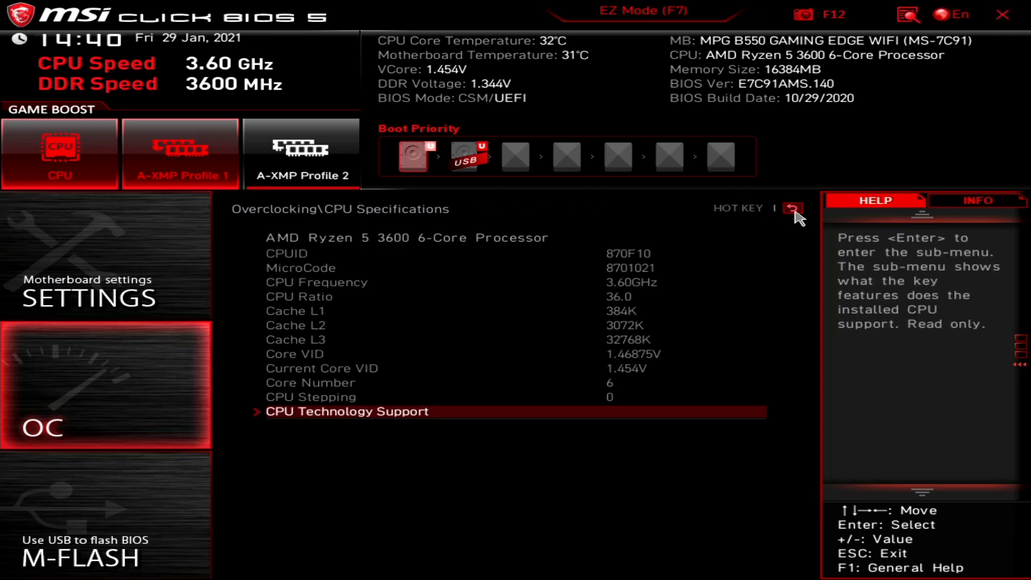
pyautogui.click(794, 209)
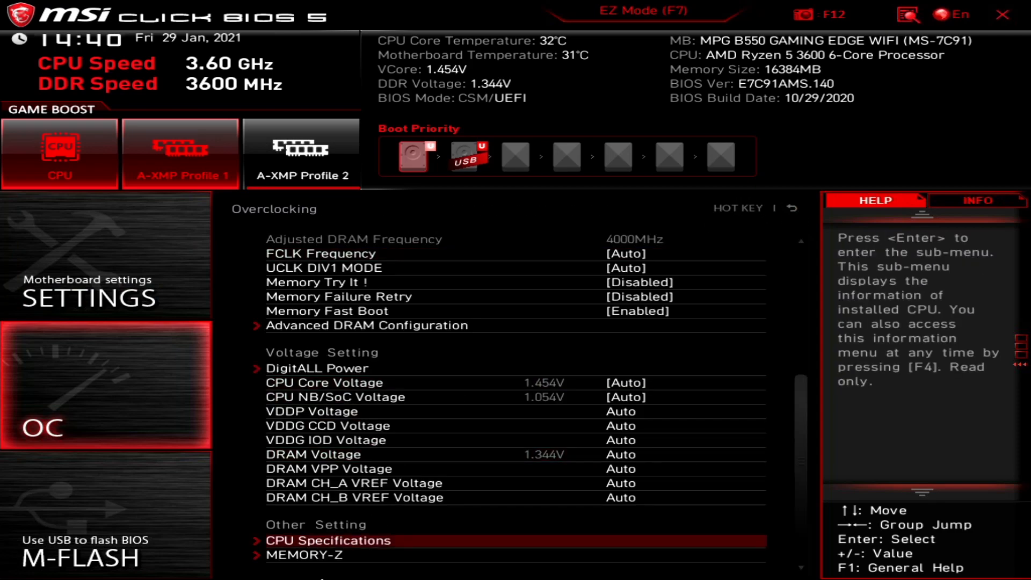
# Inspect MEMORY-Z's DIMMA2 SPD details and XMP timings, then return to Overclocking.
pyautogui.click(309, 557)
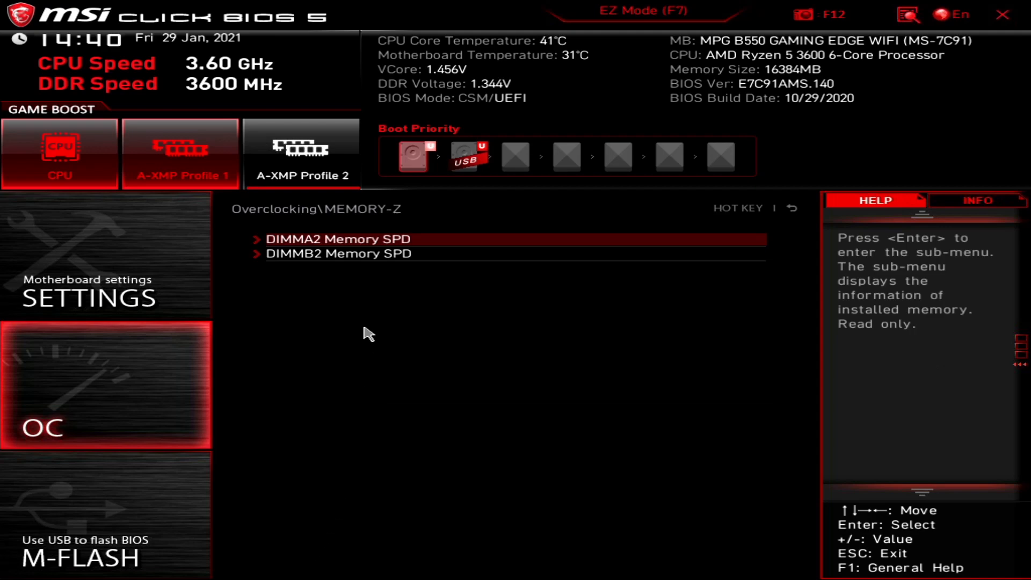
pyautogui.click(336, 246)
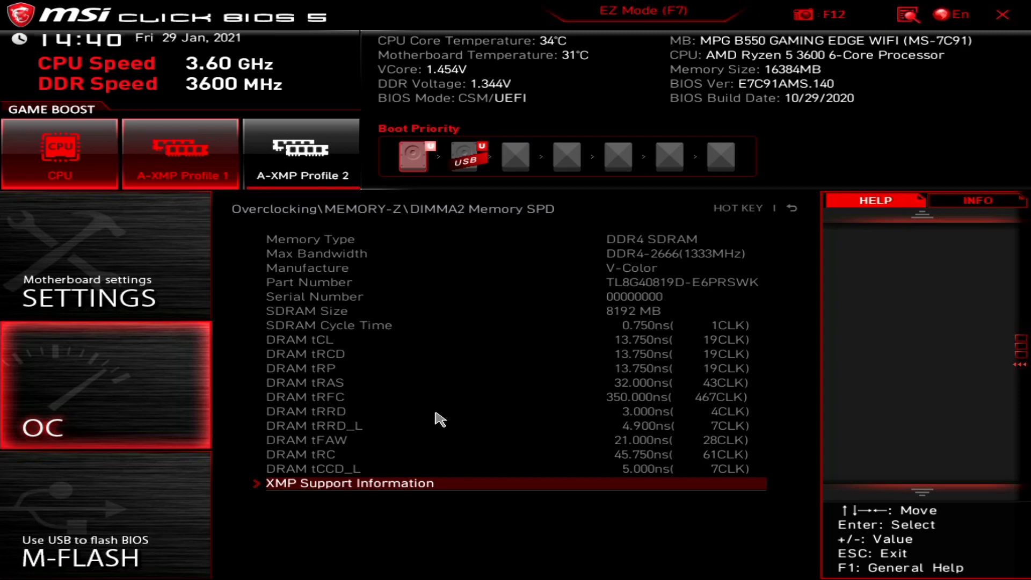
pyautogui.click(367, 488)
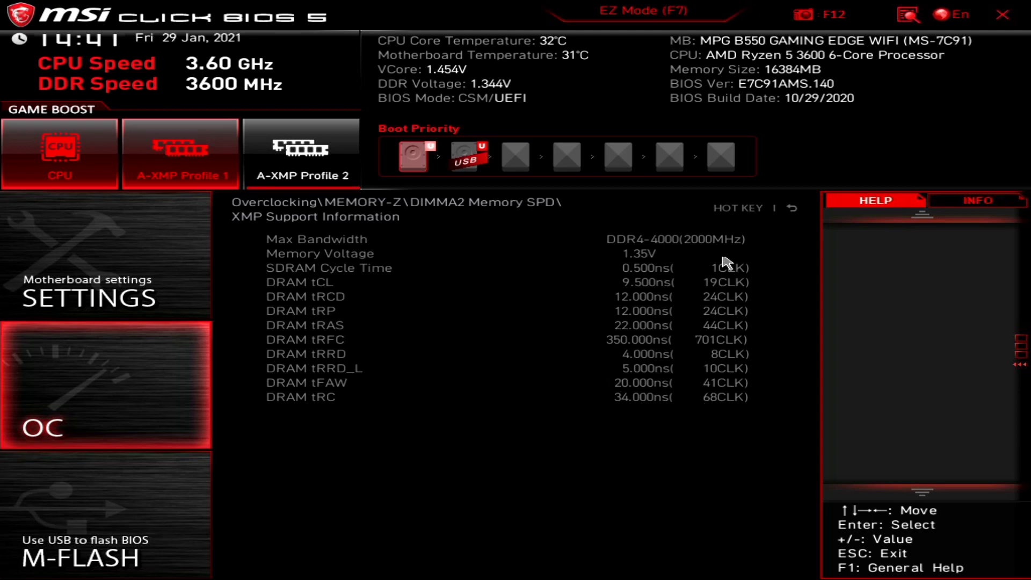
pyautogui.click(792, 208)
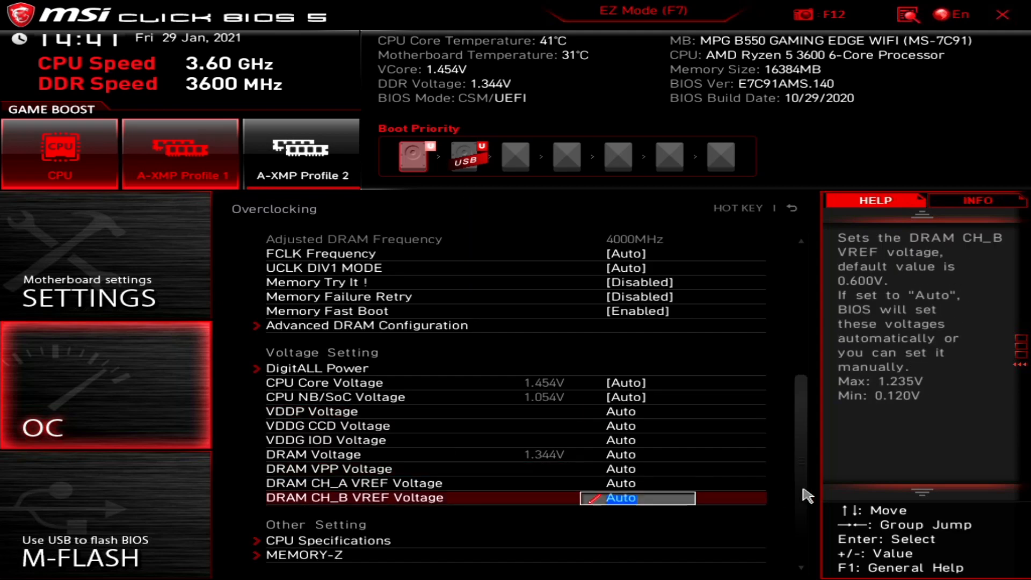
# Decline the M-FLASH flash-mode reboot and back out to the main screen.
pyautogui.click(400, 425)
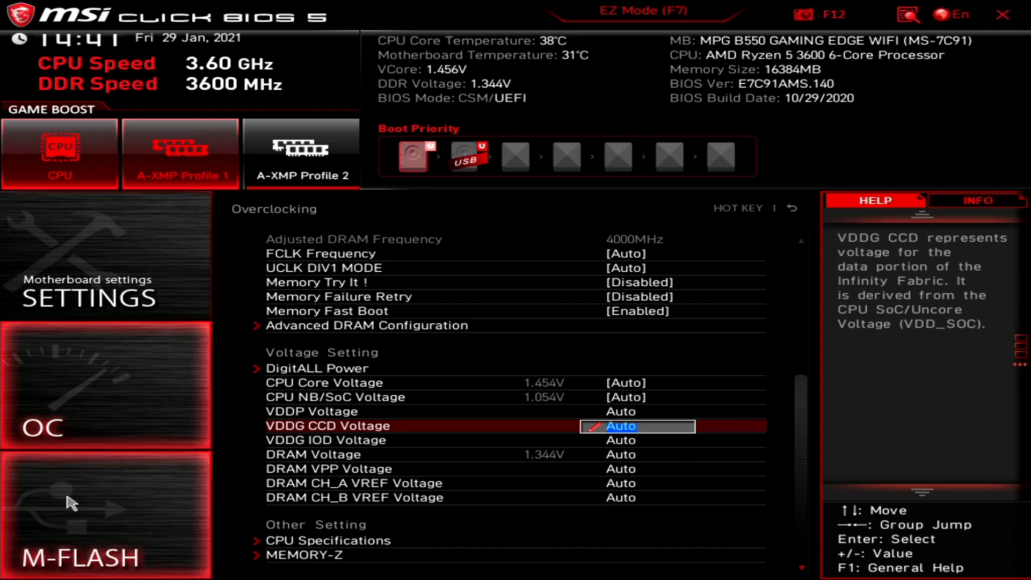
pyautogui.click(70, 503)
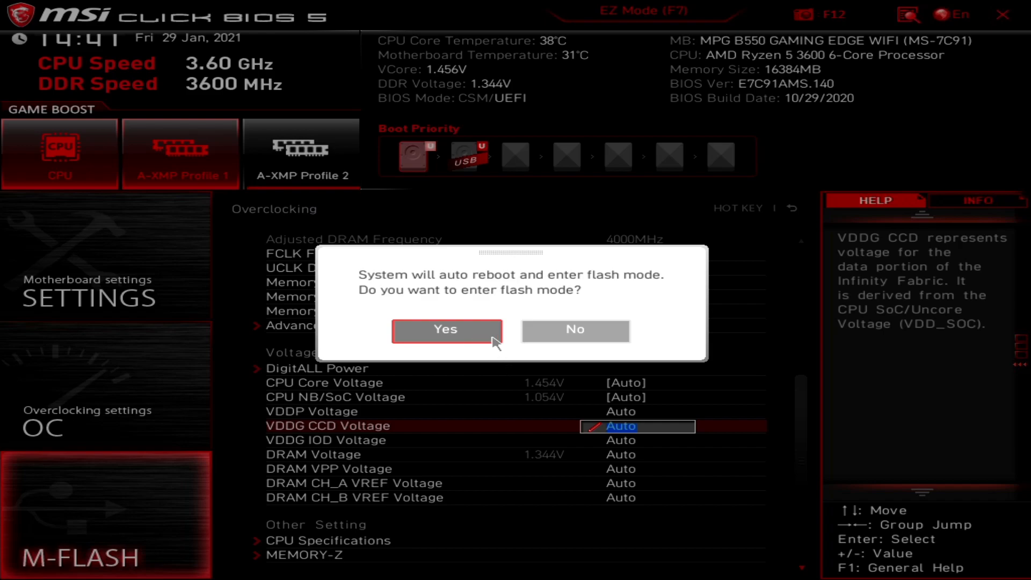
pyautogui.click(583, 333)
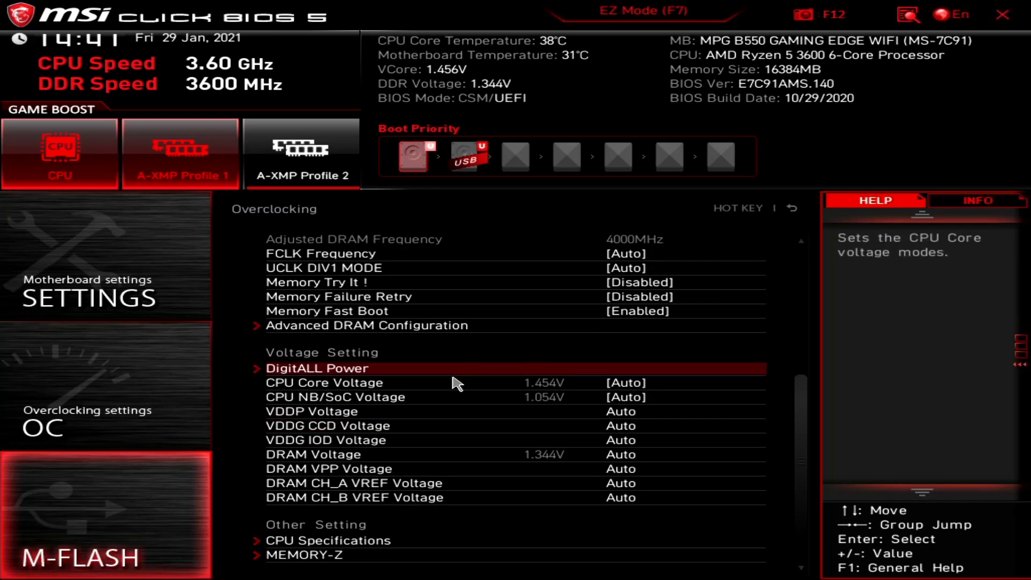
pyautogui.click(792, 209)
pyautogui.click(799, 208)
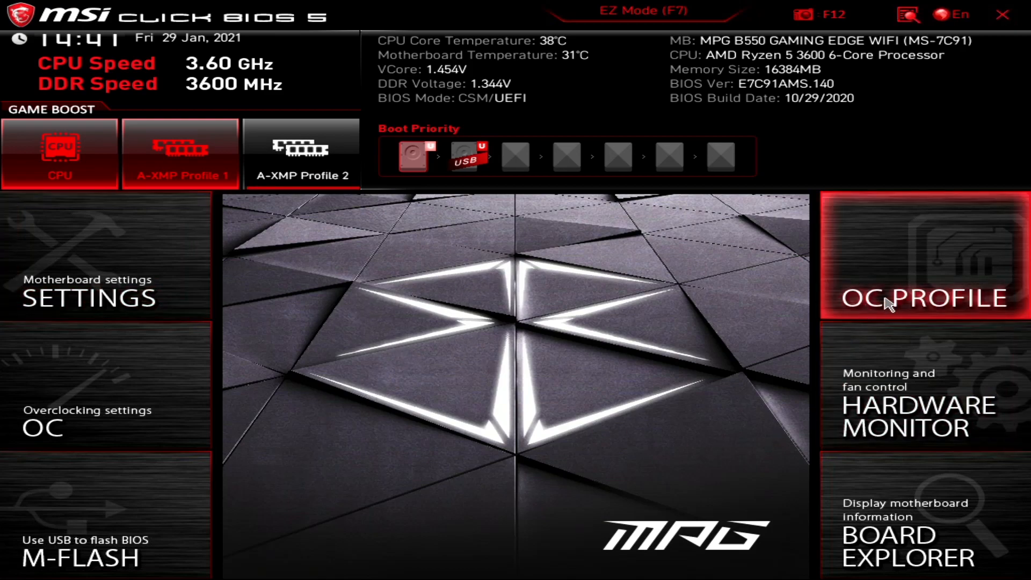
pyautogui.click(880, 260)
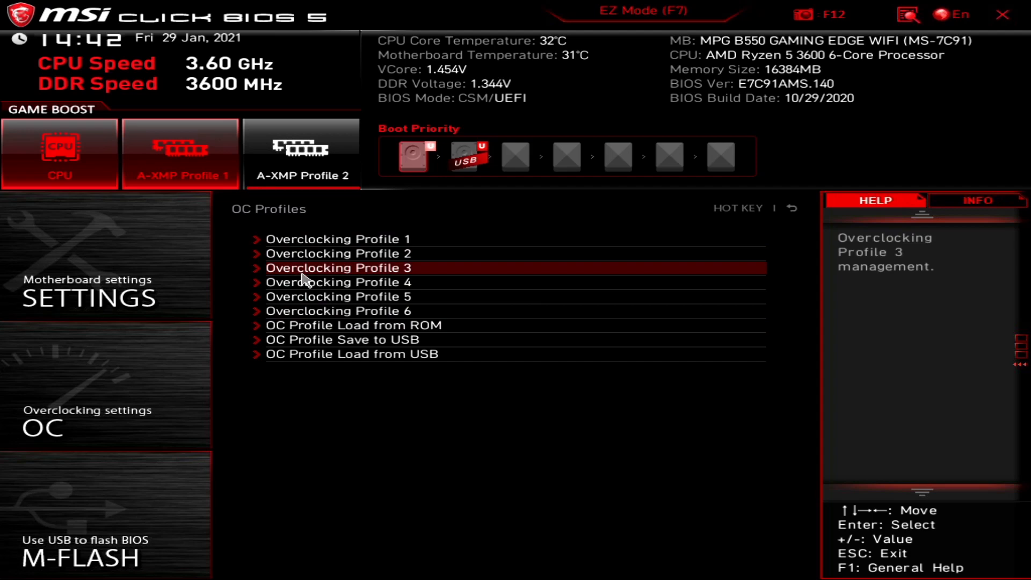
pyautogui.click(331, 241)
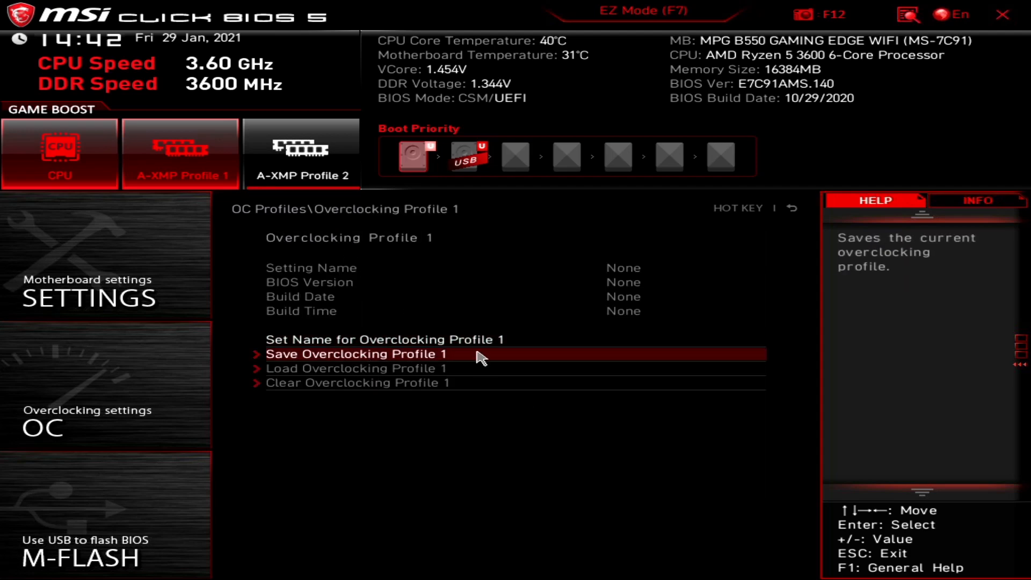
pyautogui.click(792, 209)
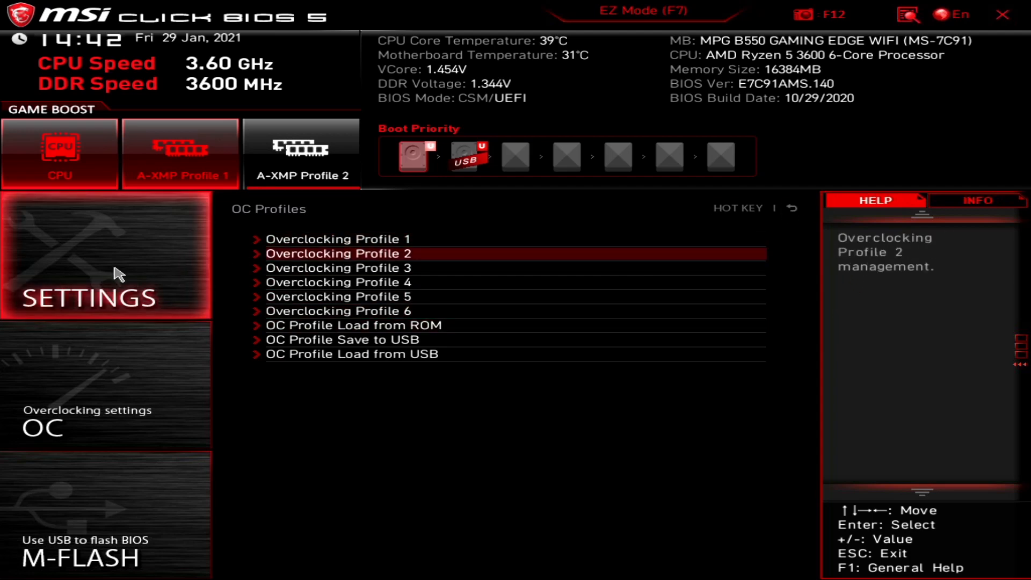
pyautogui.click(793, 210)
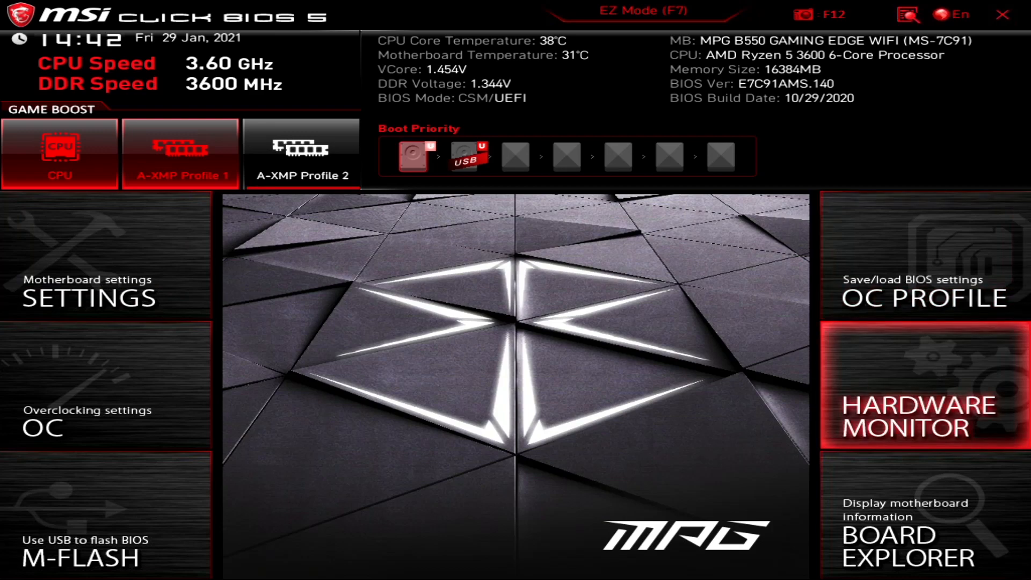
# Reshape the System 3 fan curve, keeping the top at 100% and the next point at 60°C, 52%.
pyautogui.click(921, 384)
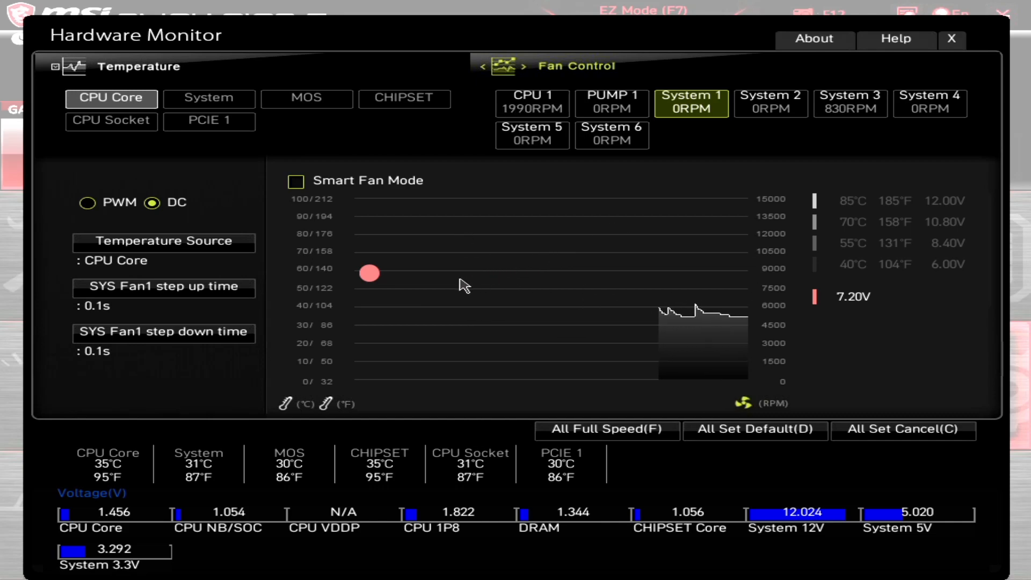
pyautogui.click(841, 113)
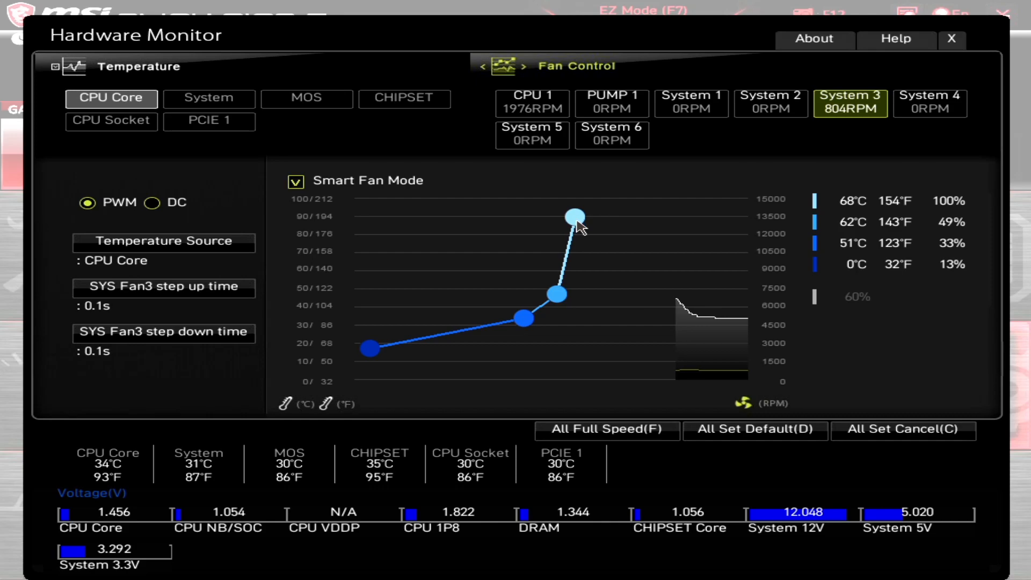
pyautogui.moveTo(574, 217); pyautogui.dragTo(592, 283)
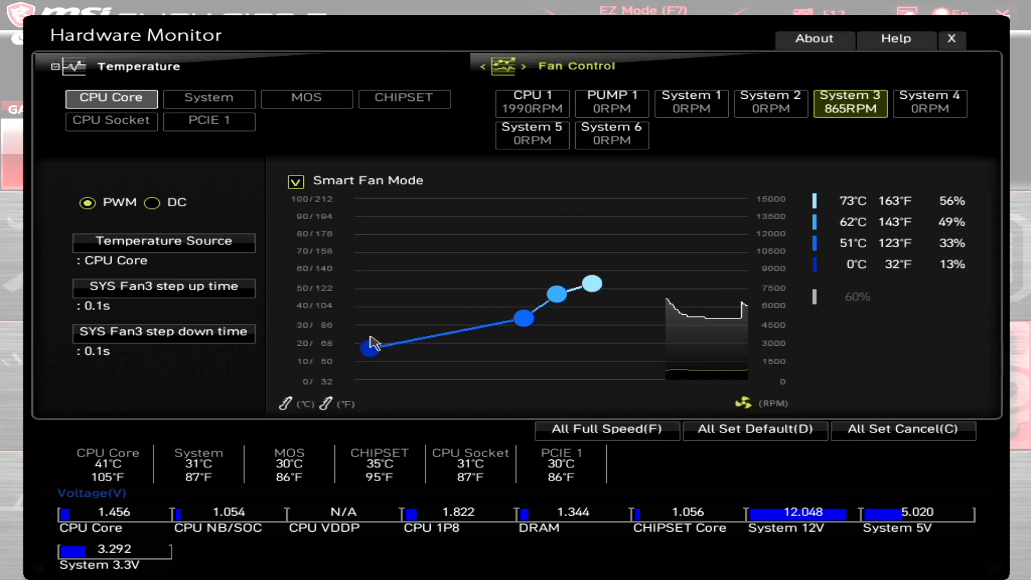
pyautogui.moveTo(592, 283); pyautogui.dragTo(583, 202)
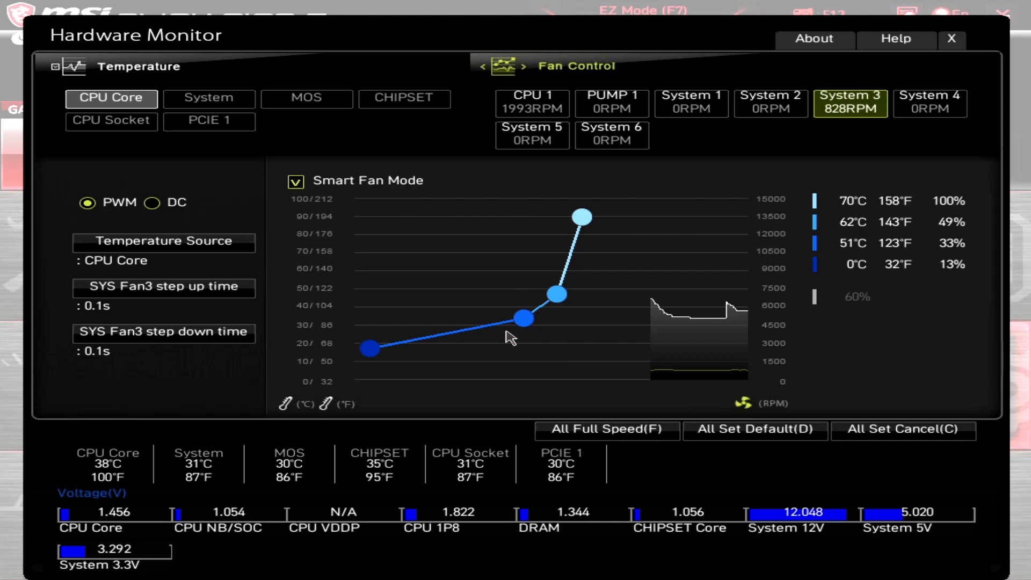
pyautogui.moveTo(556, 295); pyautogui.dragTo(550, 292)
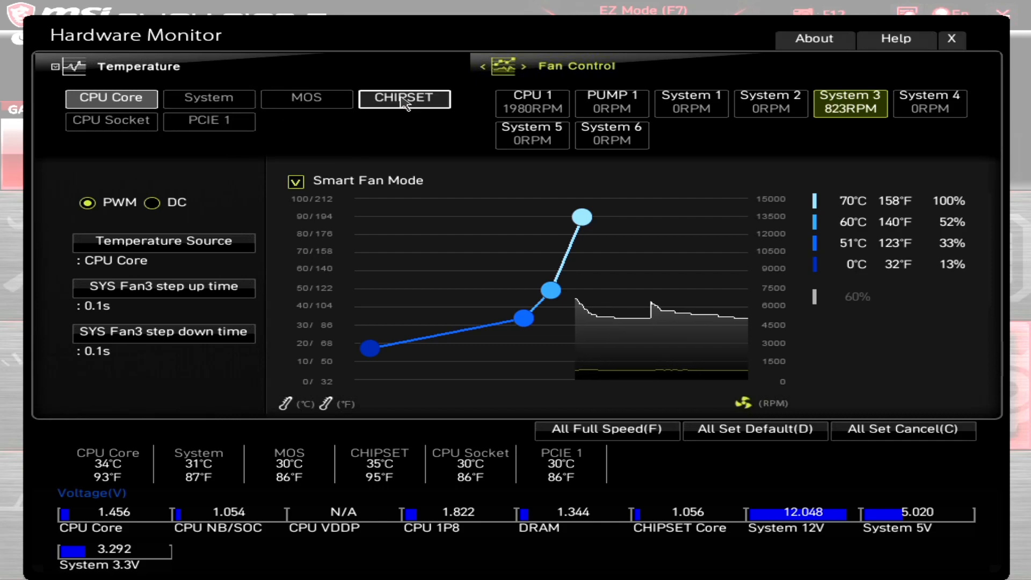
# Preview the CHIPSET, PCIE 1 and CPU Core temperature sources, then show the System 1 fan's 7.20V DC settings.
pyautogui.click(386, 106)
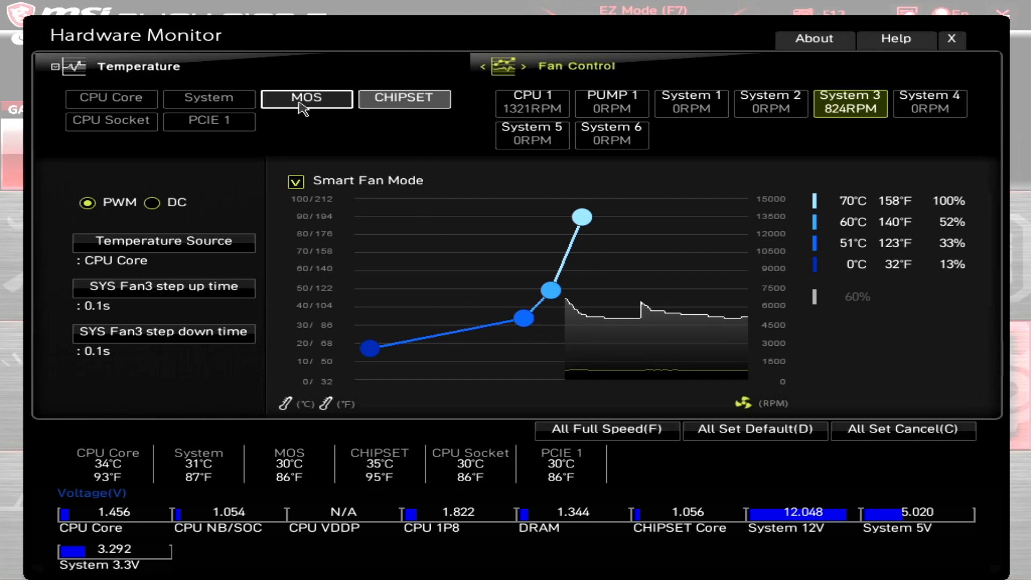
pyautogui.click(205, 124)
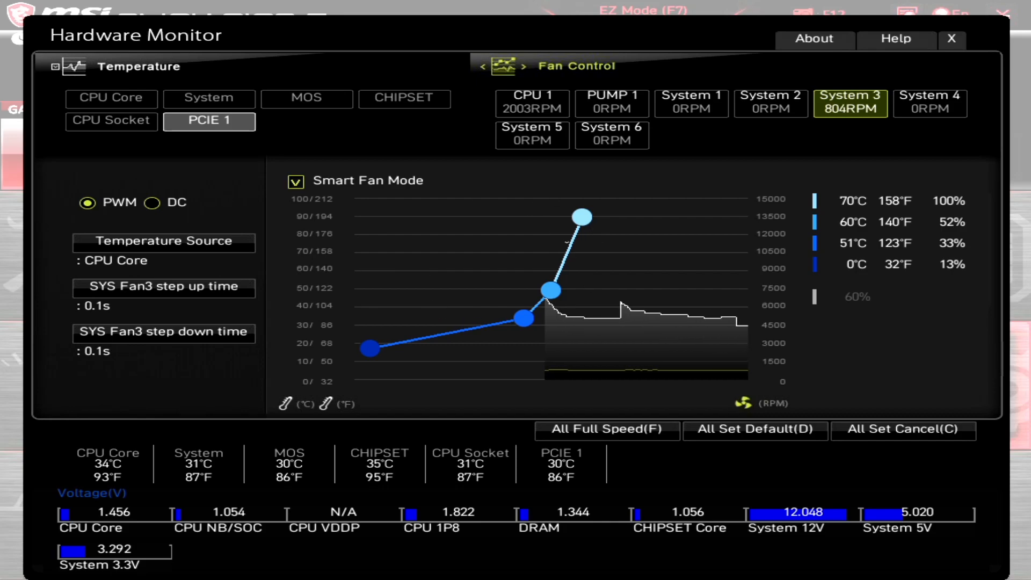
pyautogui.click(76, 102)
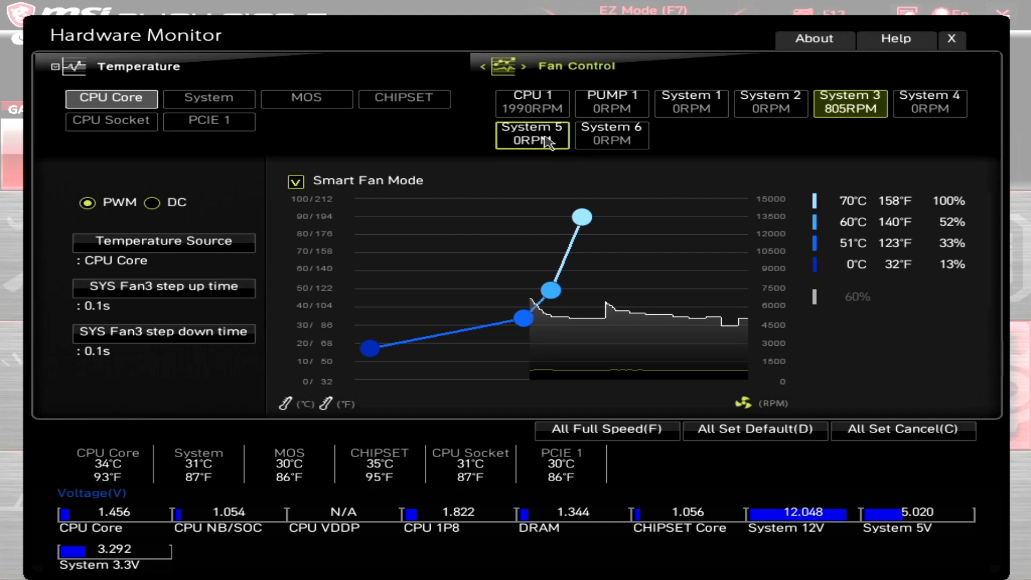
pyautogui.click(696, 110)
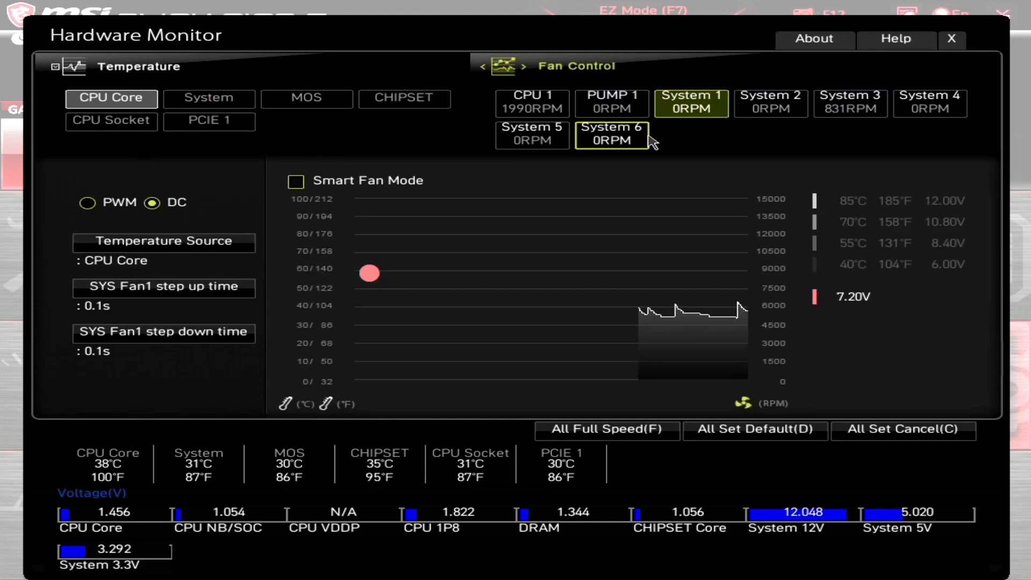
# View the CPU 1 fan's PWM curve (33%, 38%, 67%, 100%) without changing its top point.
pyautogui.click(520, 111)
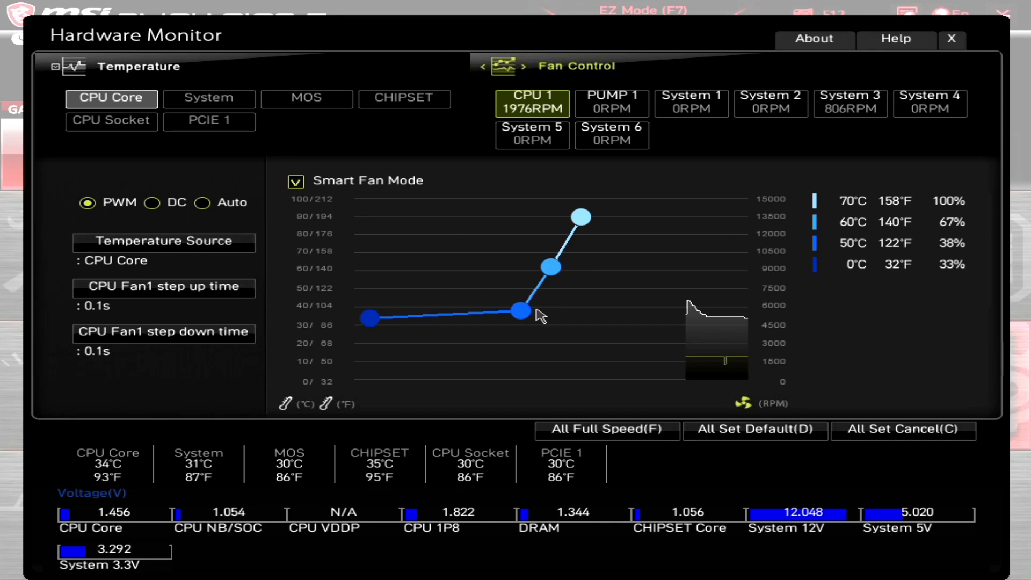
pyautogui.click(583, 221)
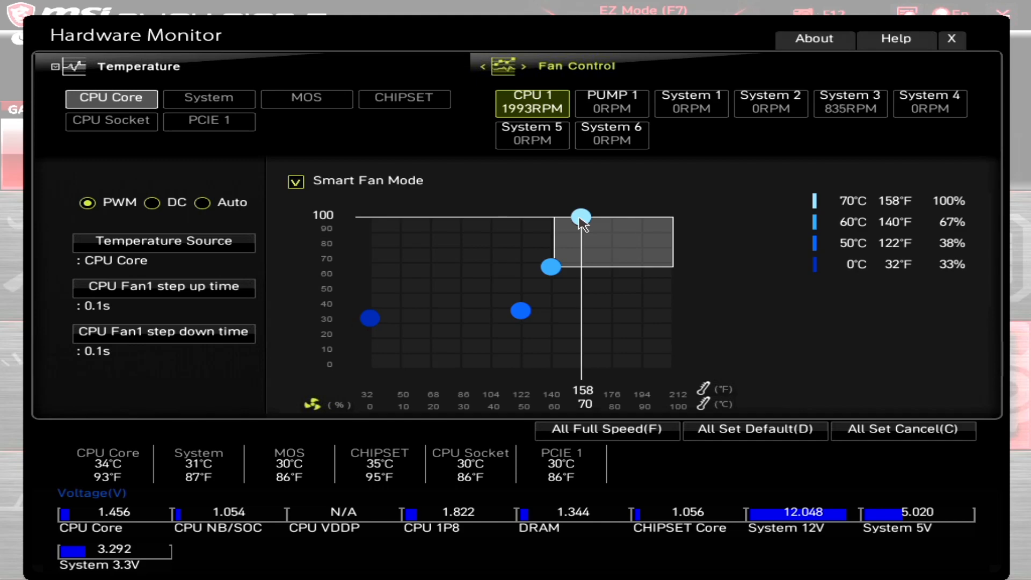
pyautogui.click(581, 217)
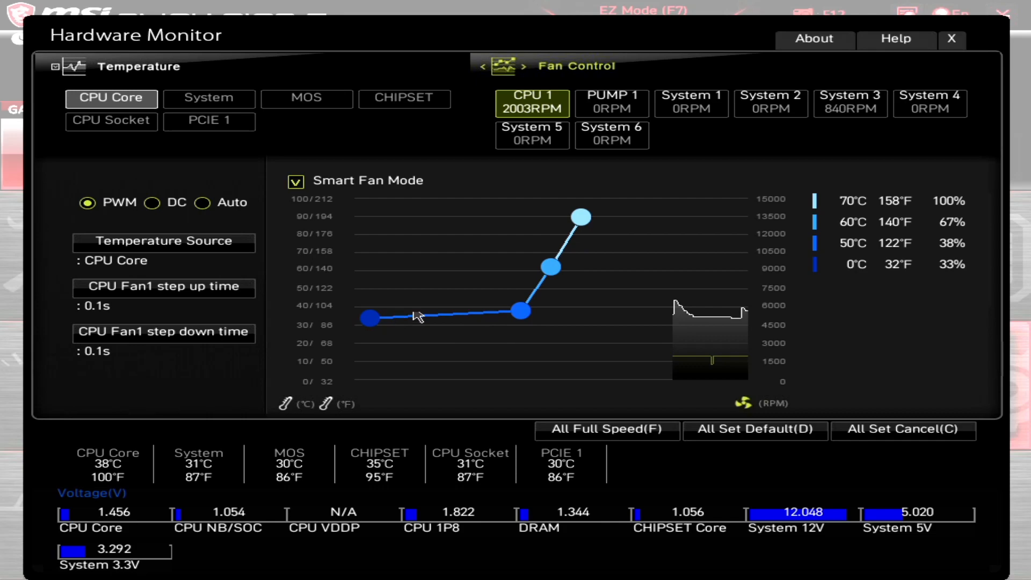
# Switch the CPU 1 fan to DC control, with the curve reaching 12.00V at 70°C.
pyautogui.click(154, 205)
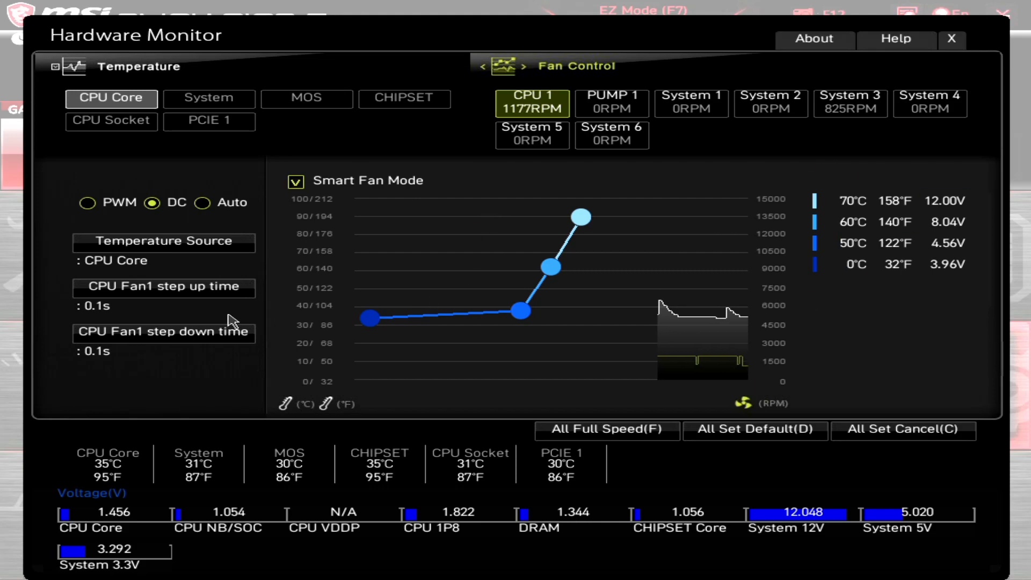
pyautogui.click(944, 202)
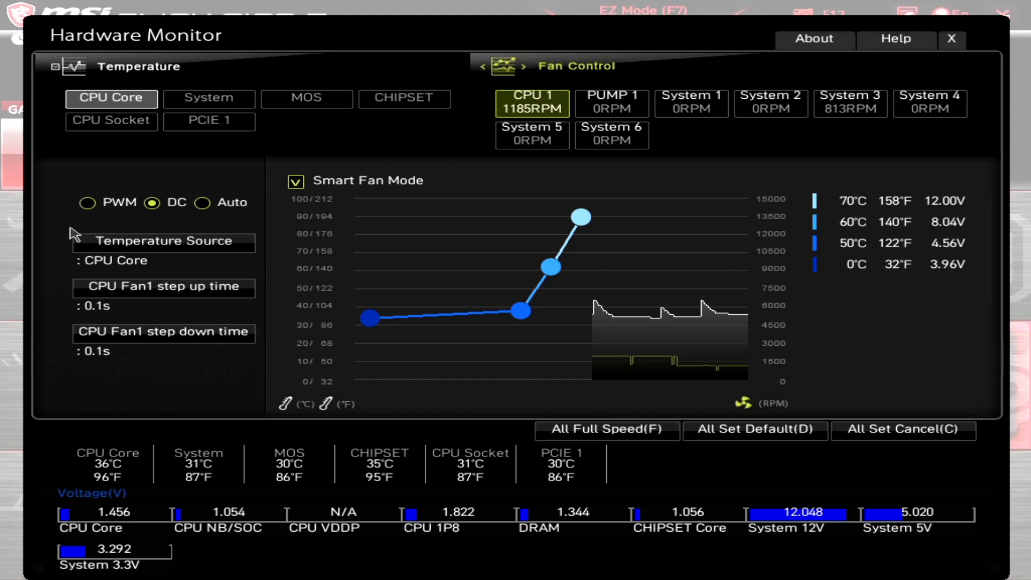
# Return the CPU 1 fan to PWM control and exit Hardware Monitor.
pyautogui.click(87, 204)
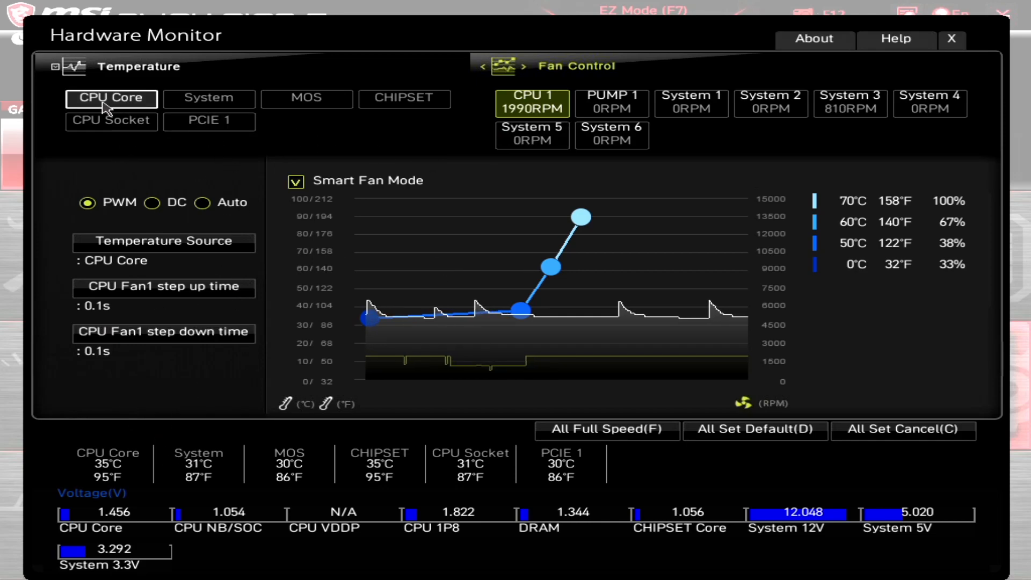
pyautogui.click(951, 38)
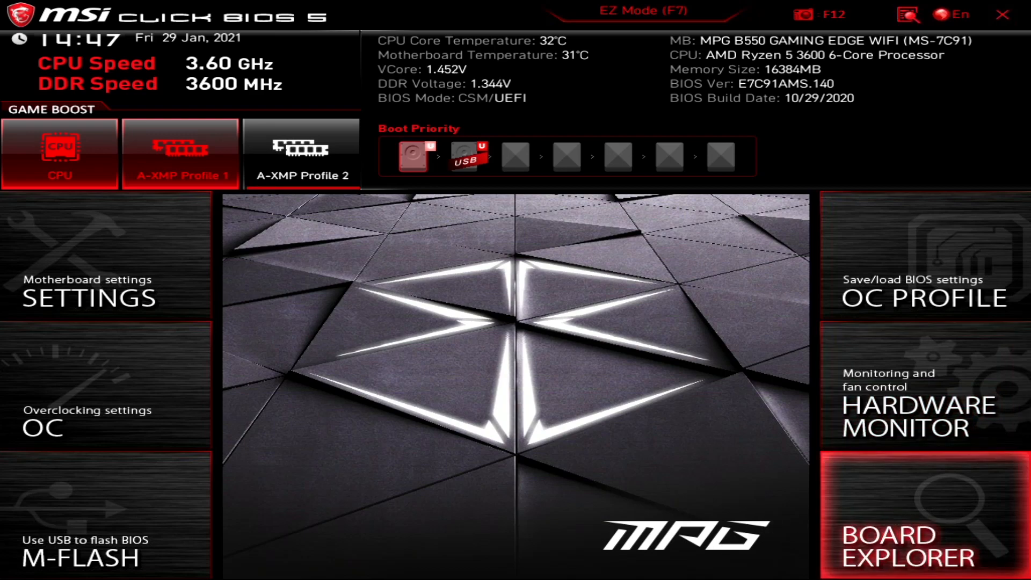
pyautogui.click(888, 516)
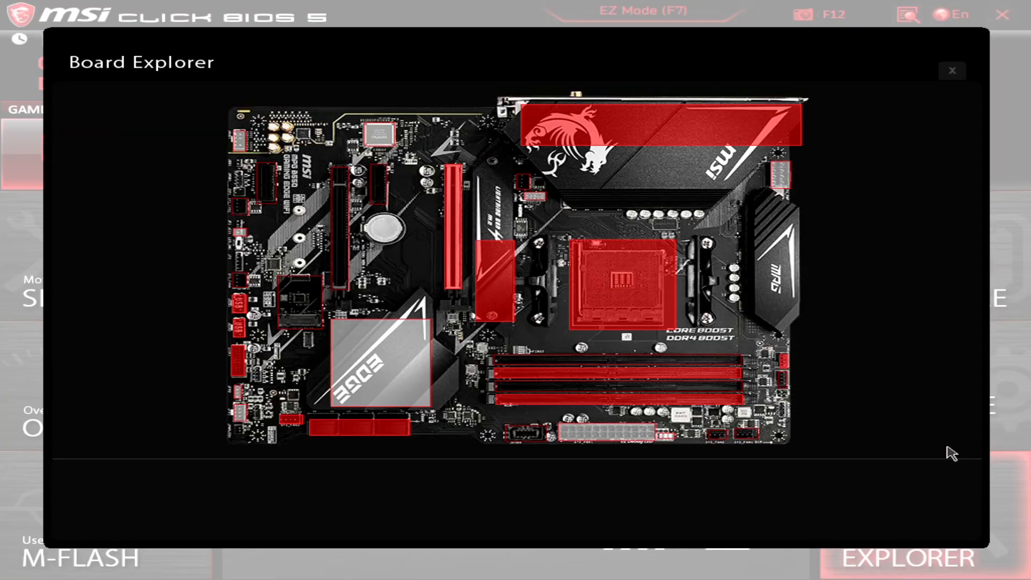
pyautogui.moveTo(588, 128)
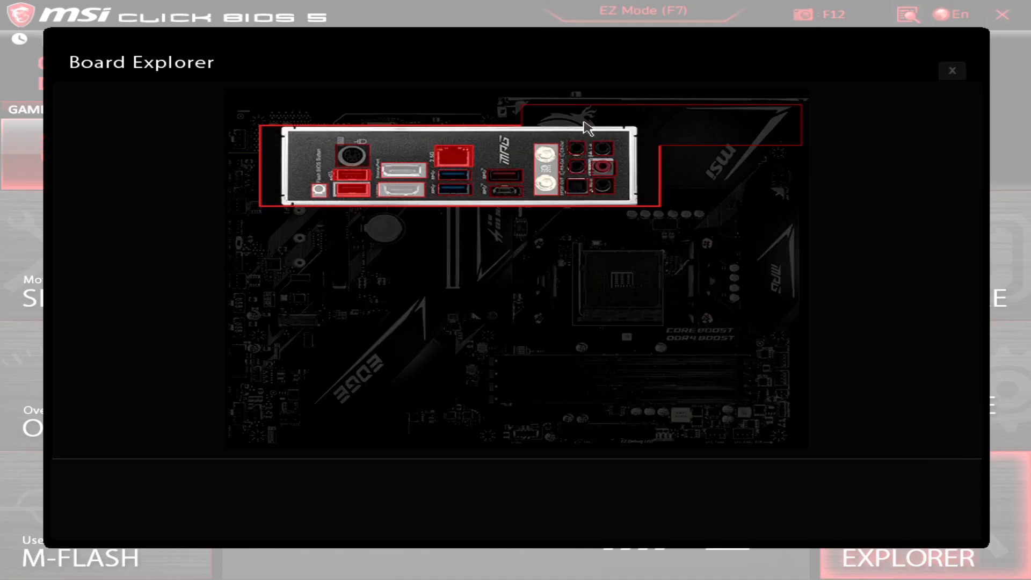
pyautogui.moveTo(601, 298)
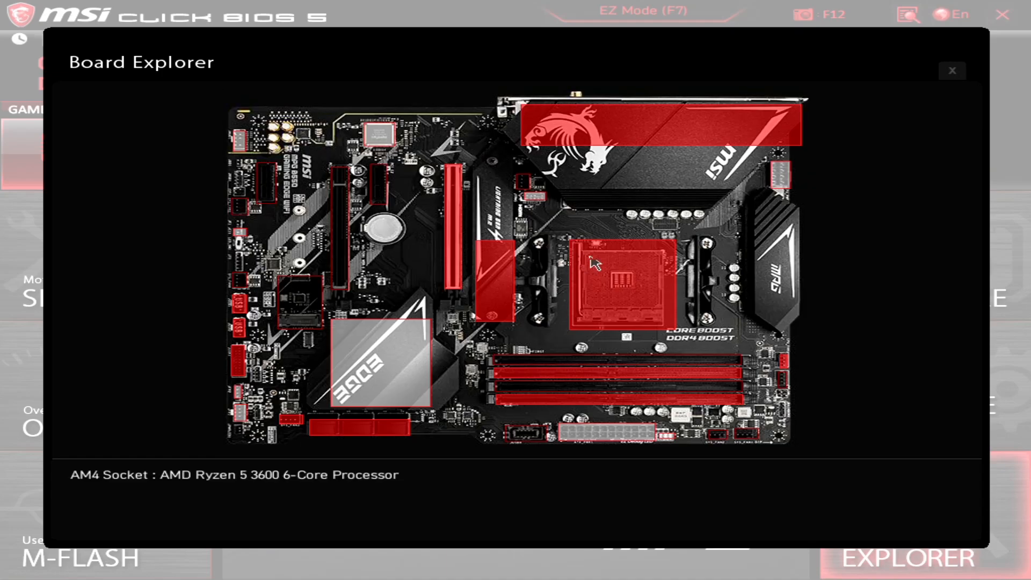
pyautogui.moveTo(611, 379)
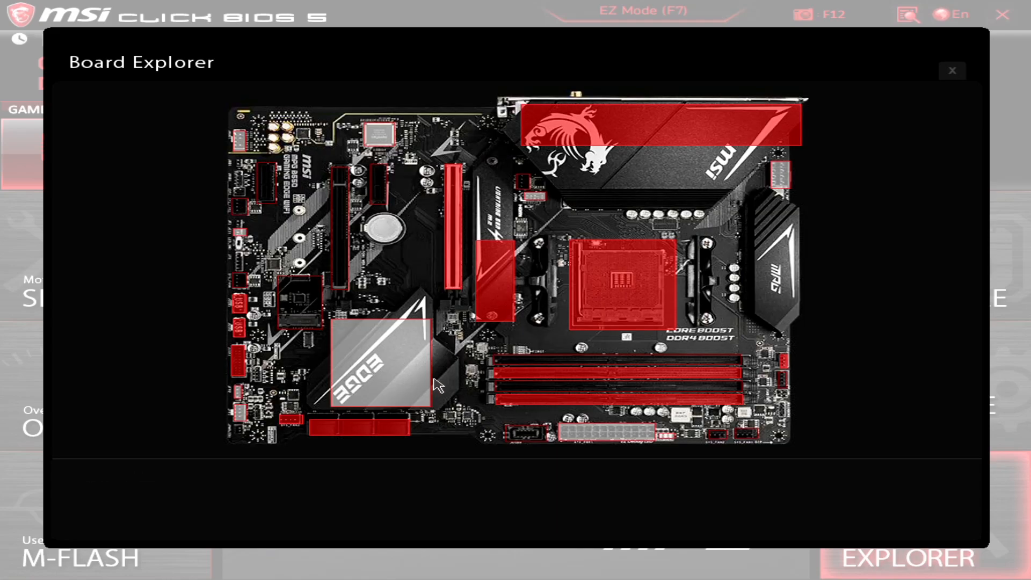
pyautogui.click(950, 75)
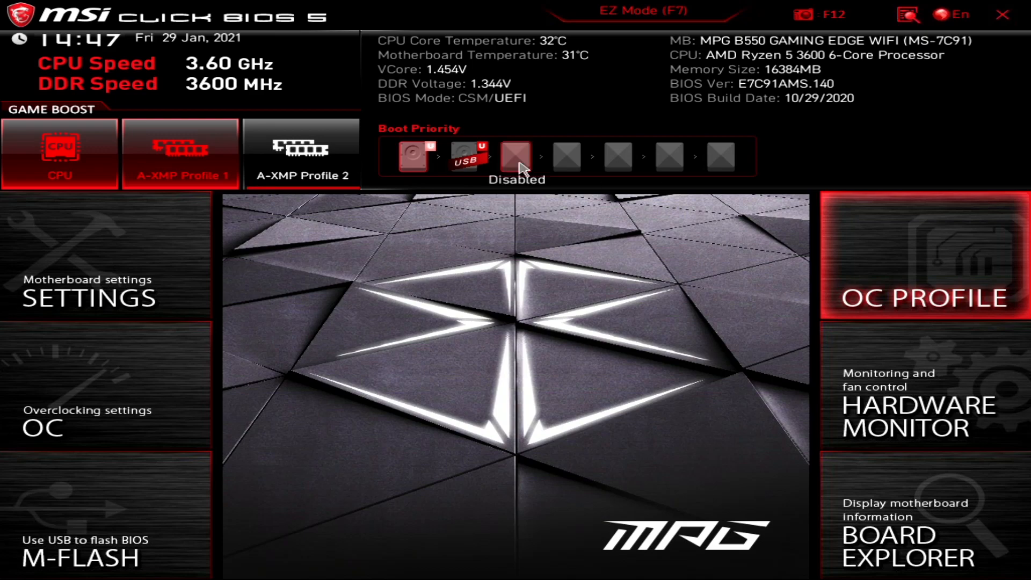
# Reorder a Boot Priority device, then go to the SETTINGS menu.
pyautogui.moveTo(516, 156); pyautogui.dragTo(472, 177)
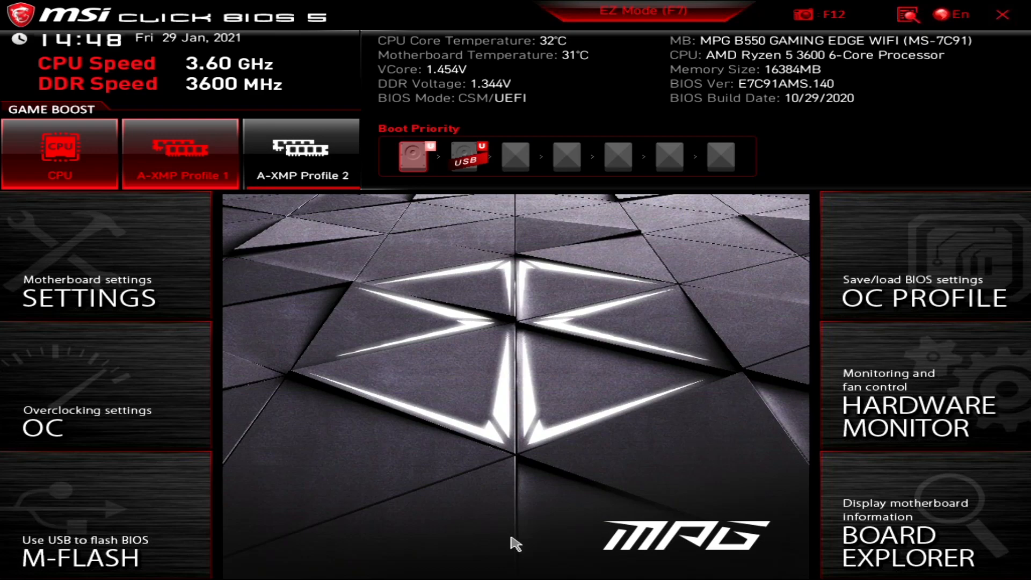
pyautogui.click(72, 268)
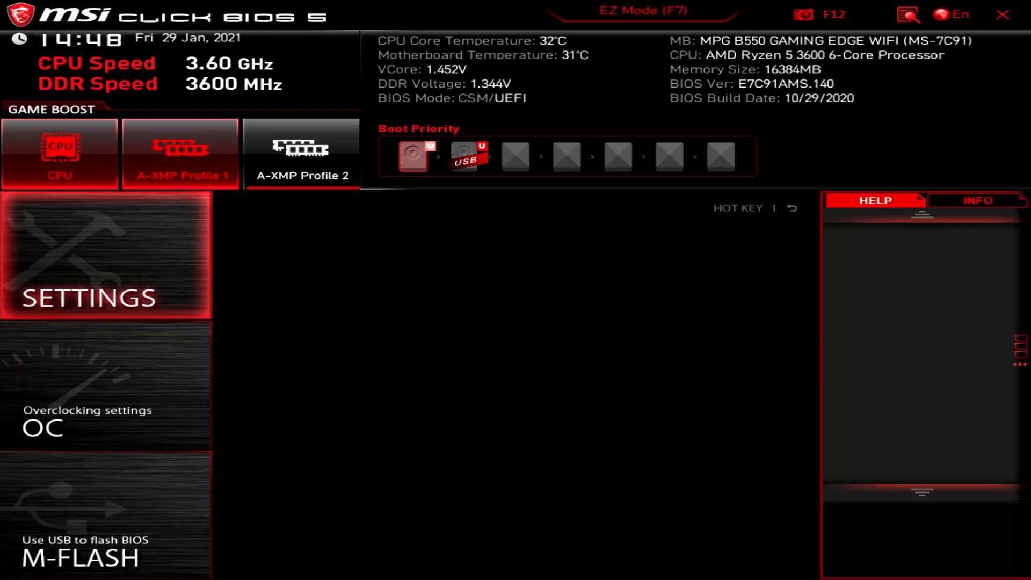